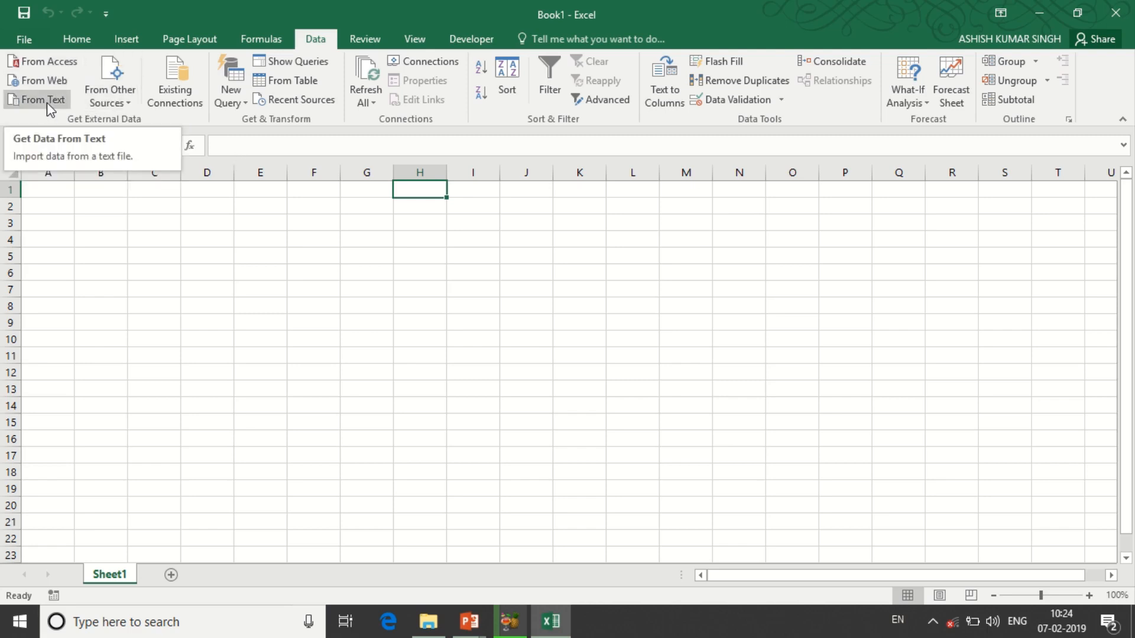
{"action": "left_click", "coordinate": [118, 107]}
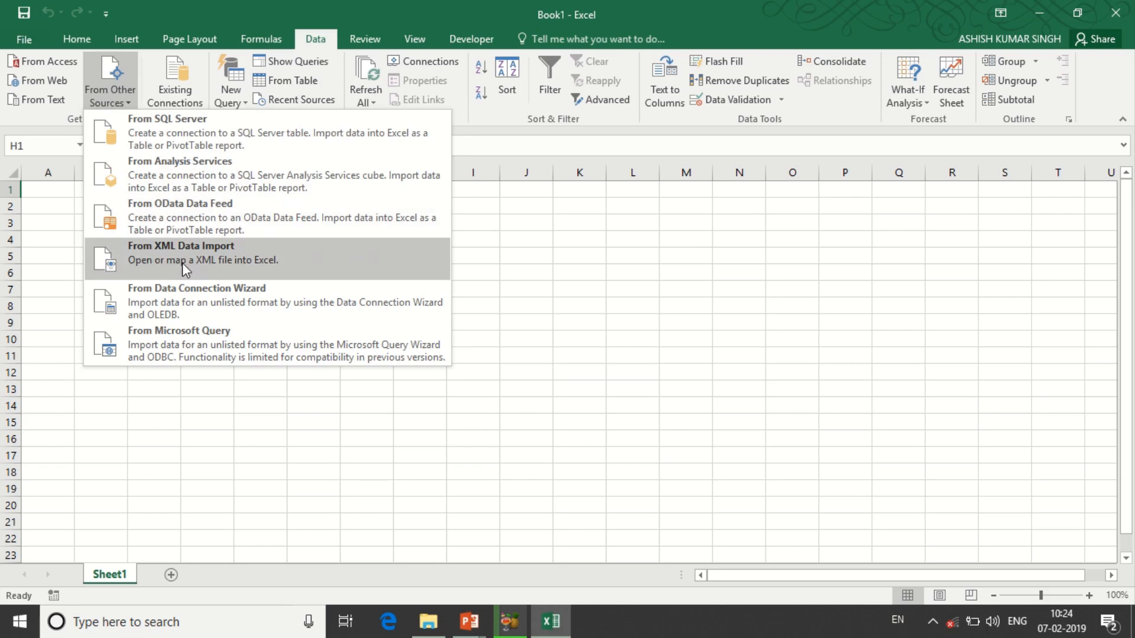
{"action": "left_click", "coordinate": [194, 383]}
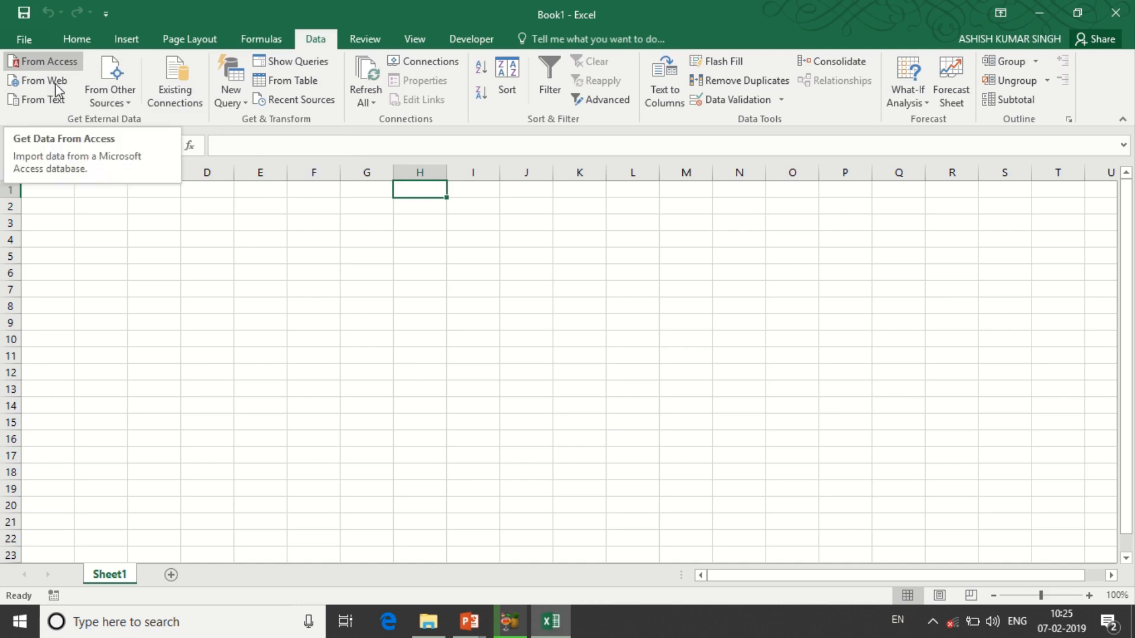
Import the MAIL LIST Access database from My Data Sources as a table at cell B3 of the existing worksheet.
{"action": "left_click", "coordinate": [48, 190]}
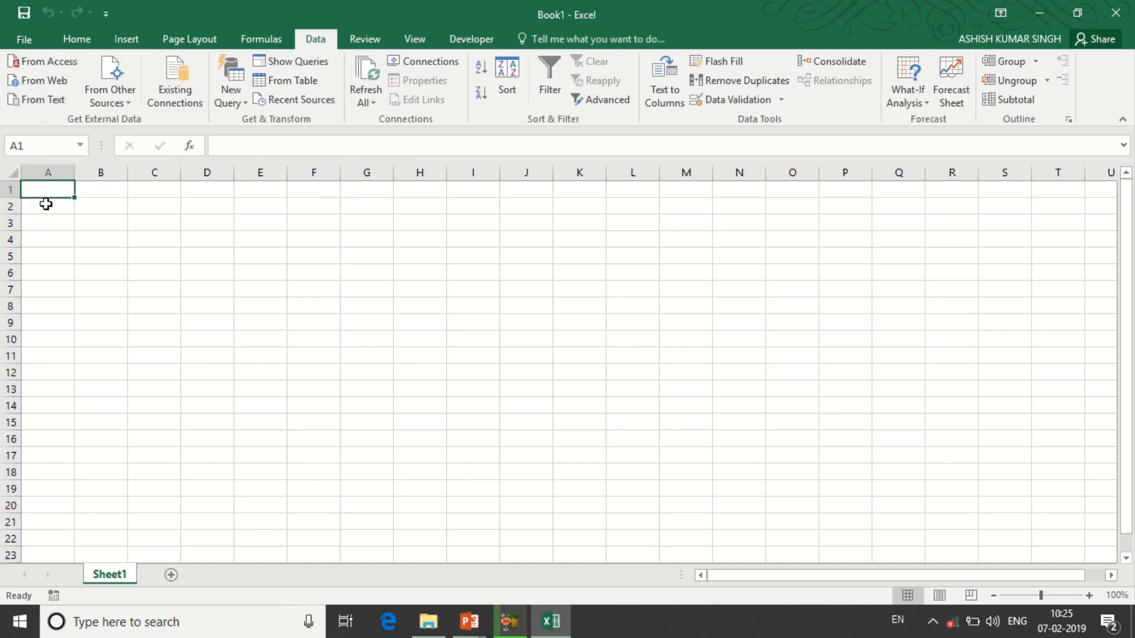
{"action": "left_click", "coordinate": [98, 222]}
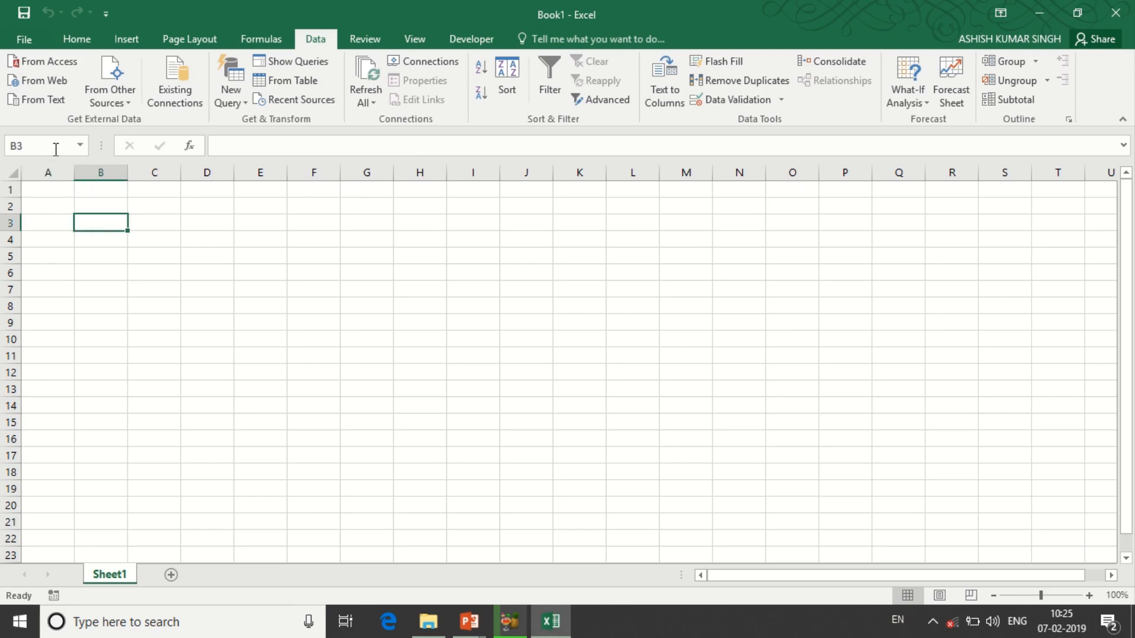
{"action": "left_click", "coordinate": [49, 62]}
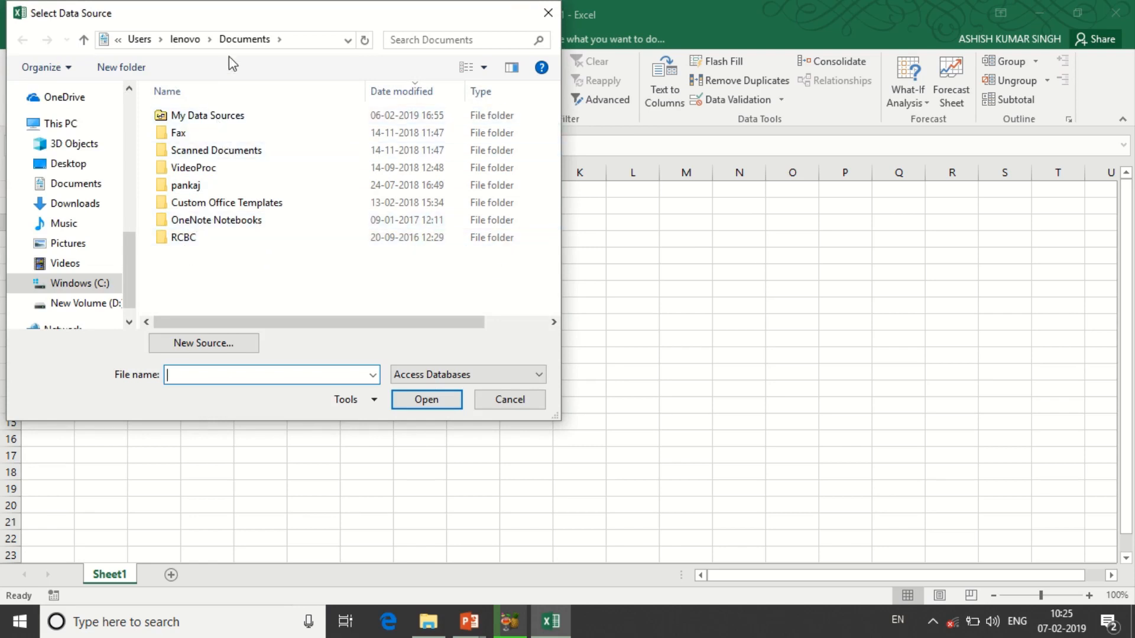
{"action": "double_click", "coordinate": [197, 118]}
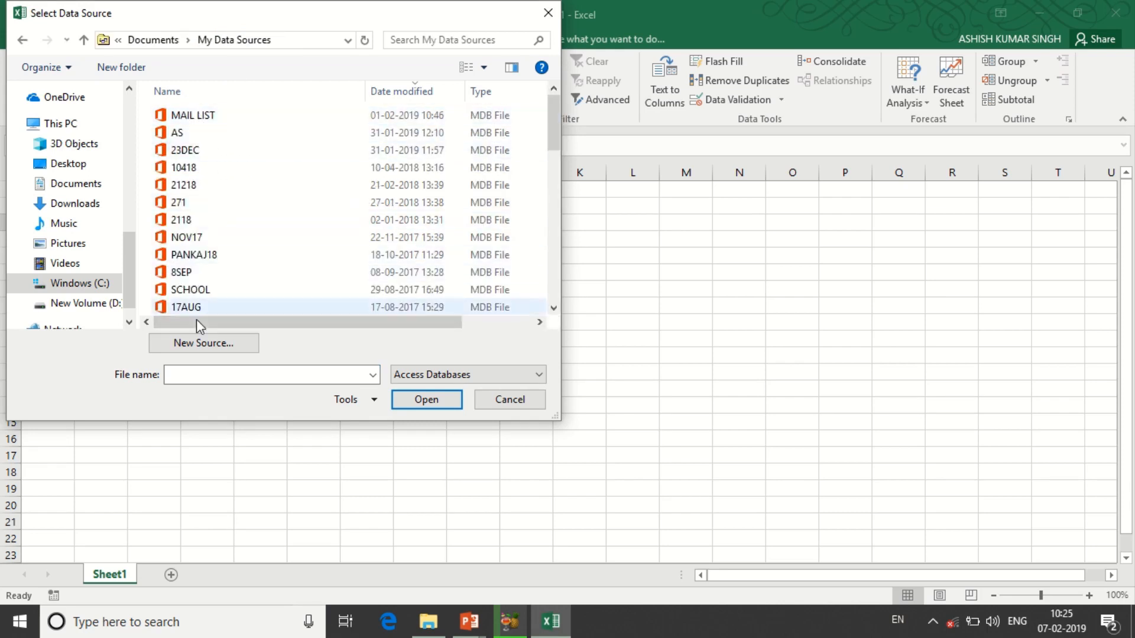
{"action": "left_click", "coordinate": [199, 118]}
{"action": "left_click", "coordinate": [405, 396]}
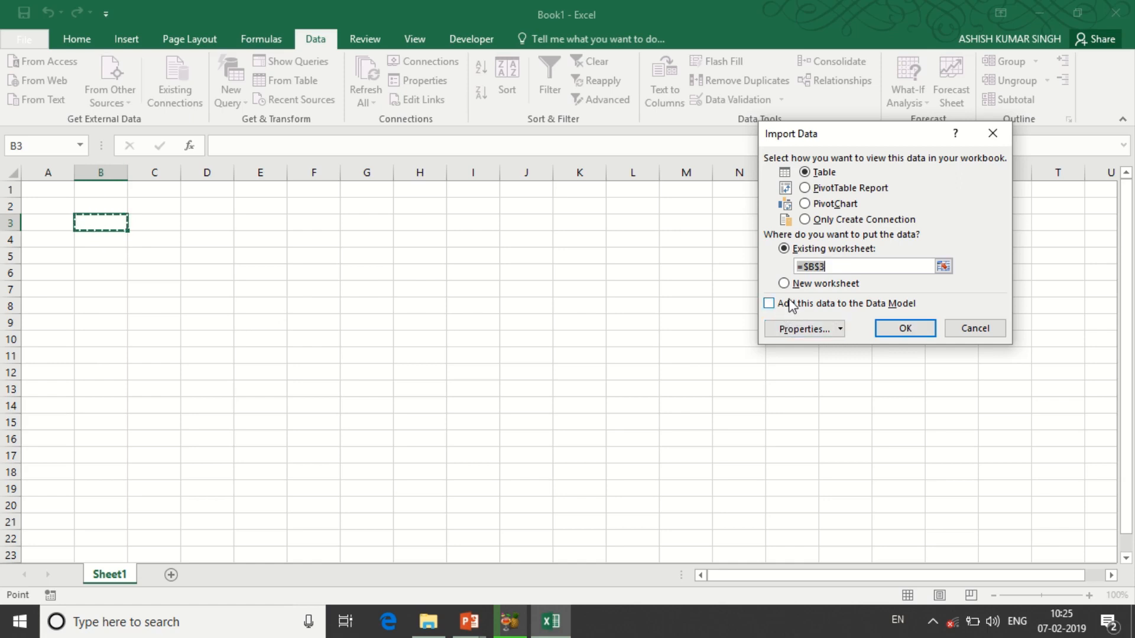
{"action": "left_click", "coordinate": [904, 329]}
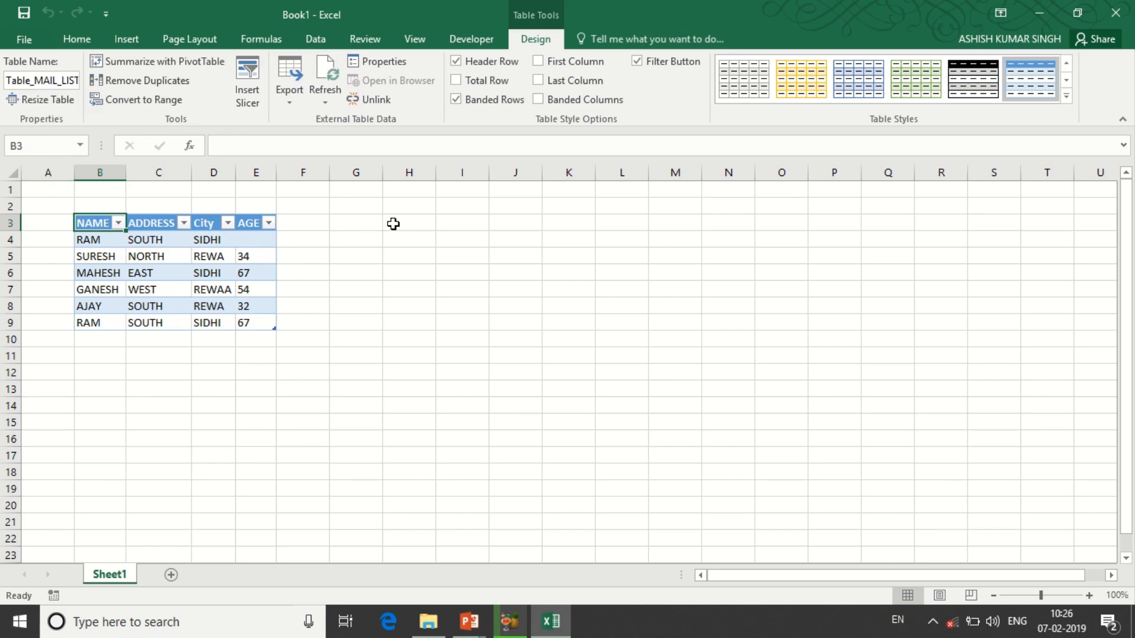
Enter the heading ACCESS in cell B2, above the imported table.
{"action": "left_click", "coordinate": [413, 222]}
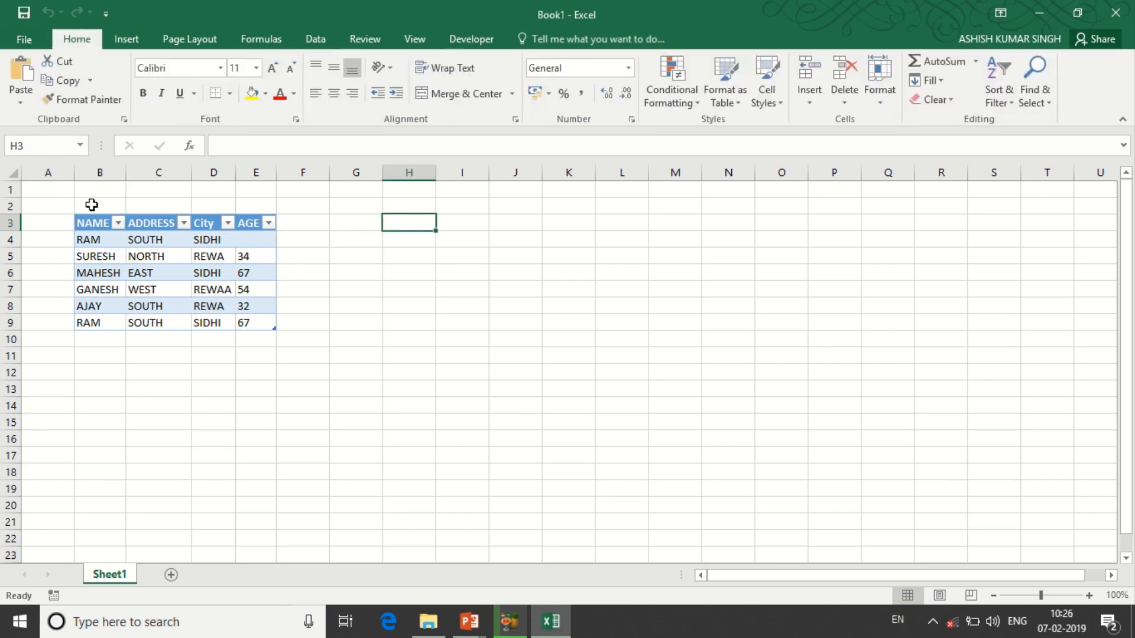
{"action": "left_click_drag", "start_coordinate": [92, 204], "coordinate": [260, 203]}
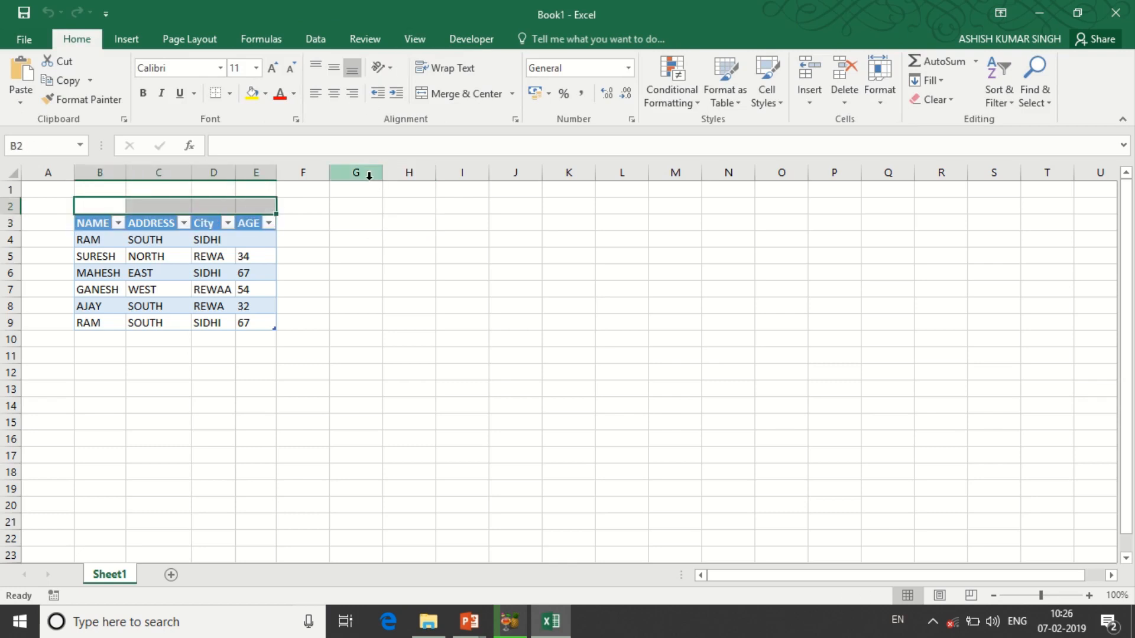
{"action": "type", "text": "a"}
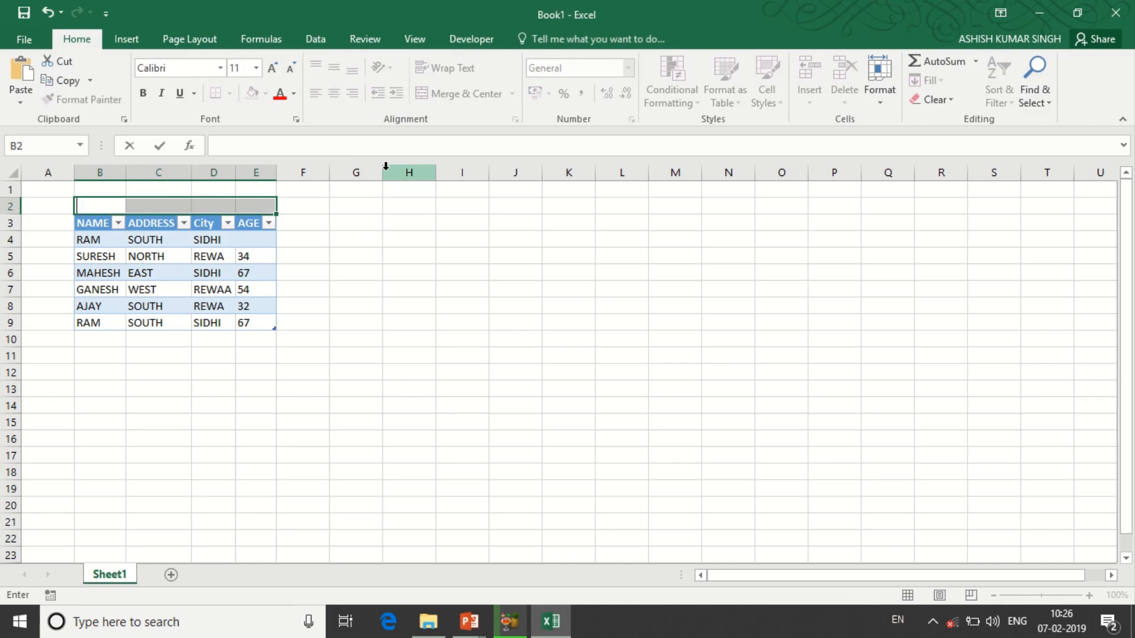
{"action": "type", "text": "CCESS"}
{"action": "key", "text": "Return"}
{"action": "left_click", "coordinate": [335, 246]}
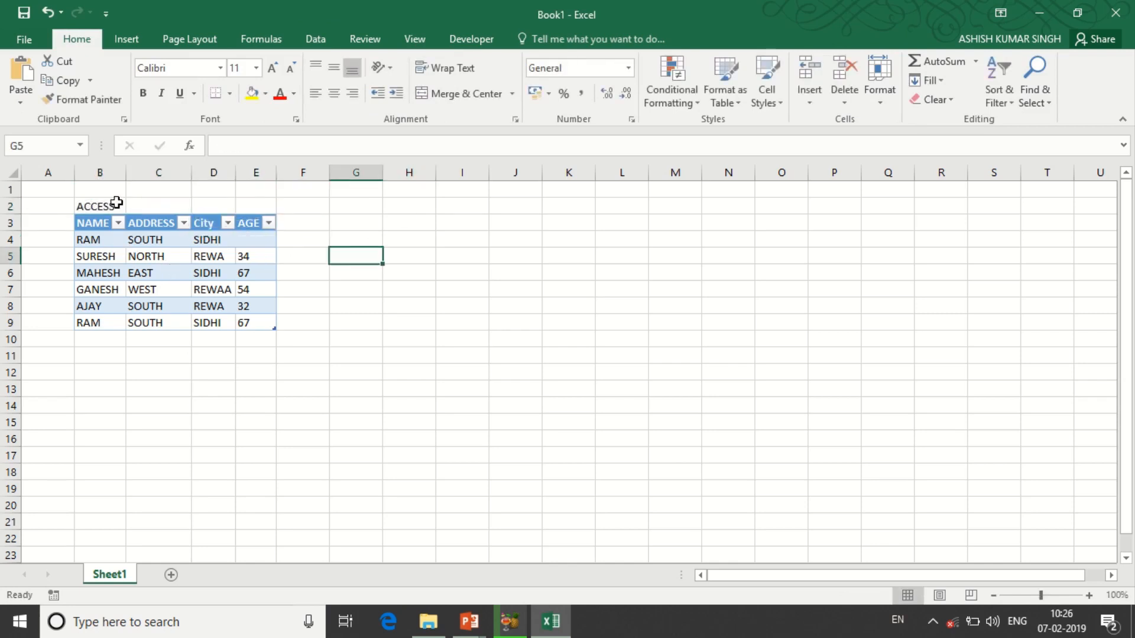
Merge and center the ACCESS heading across B2:E2 and format it in bold red at size 16.
{"action": "left_click_drag", "start_coordinate": [116, 202], "coordinate": [266, 208]}
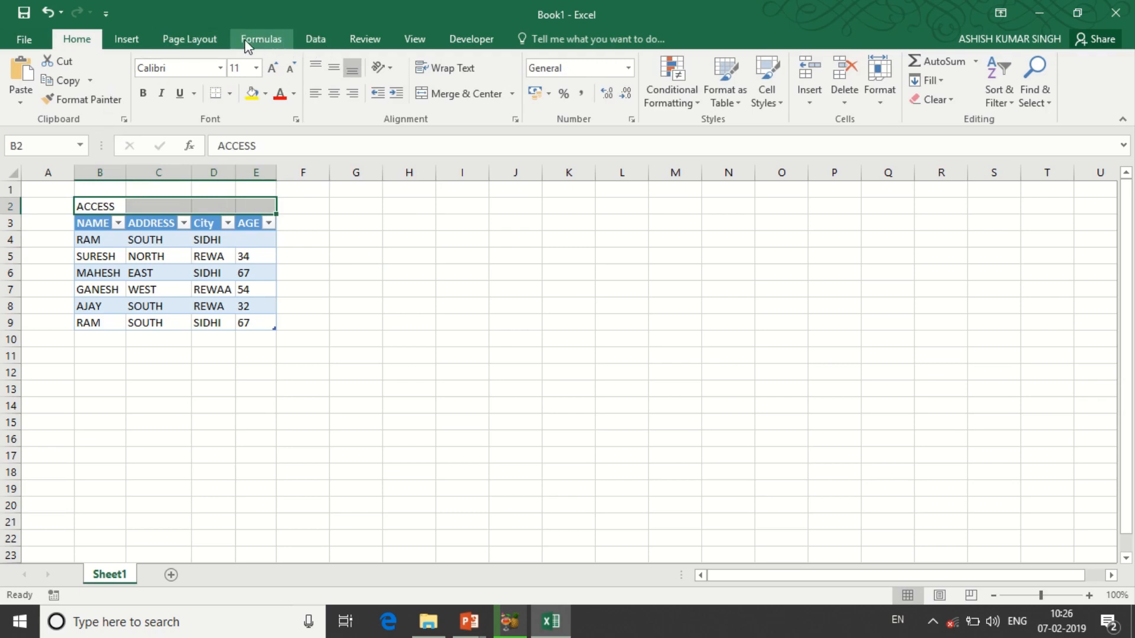
{"action": "left_click", "coordinate": [272, 70]}
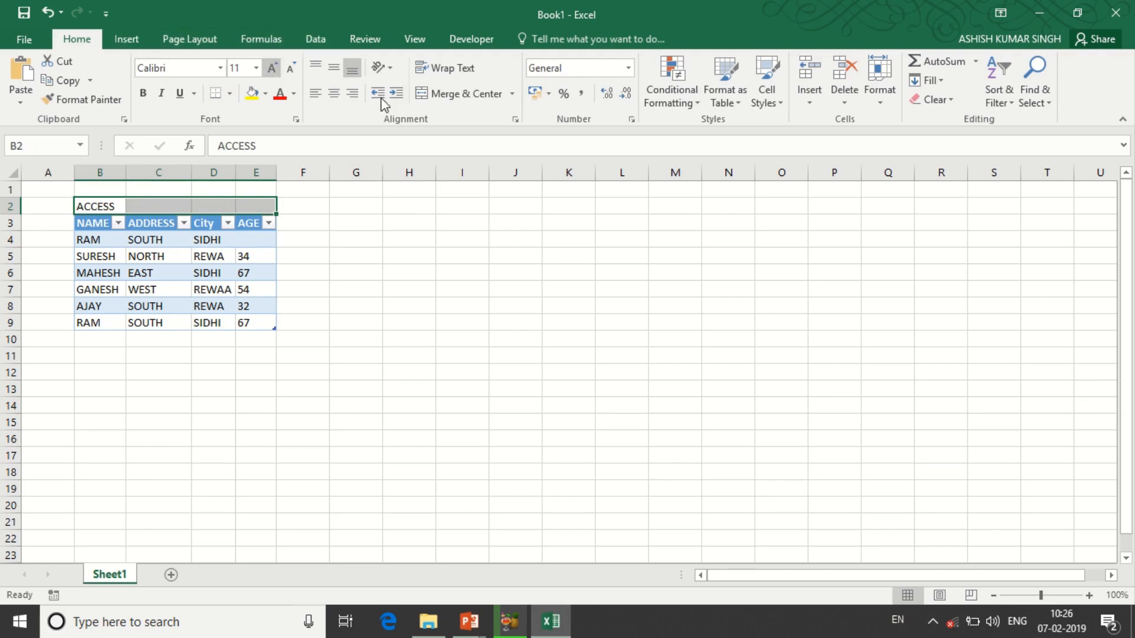
{"action": "left_click", "coordinate": [457, 96]}
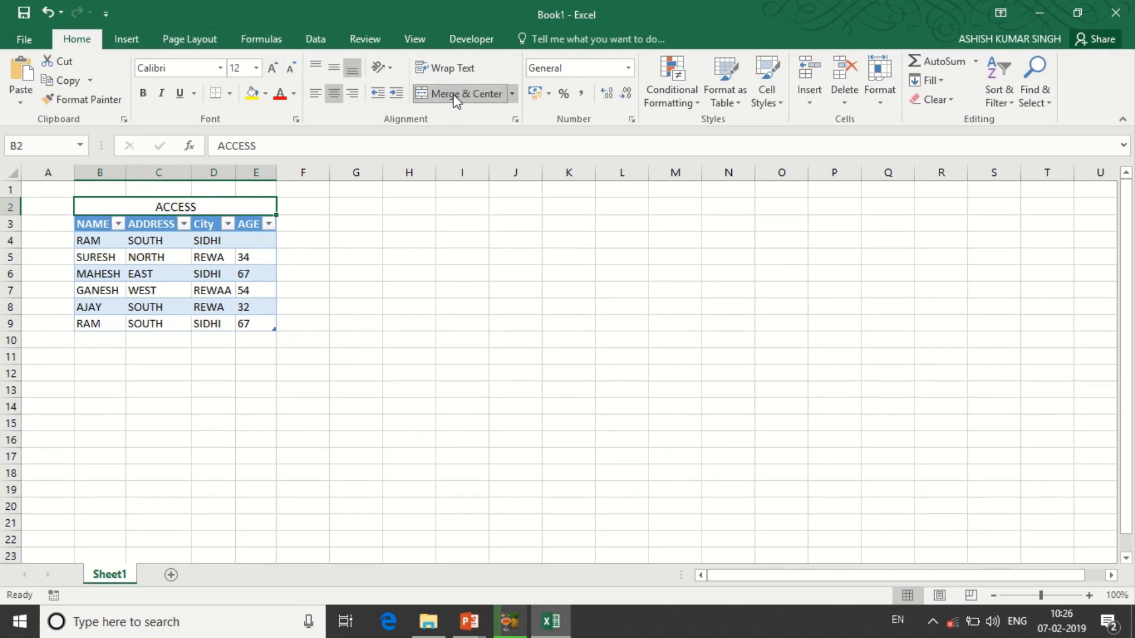
{"action": "left_click", "coordinate": [280, 94]}
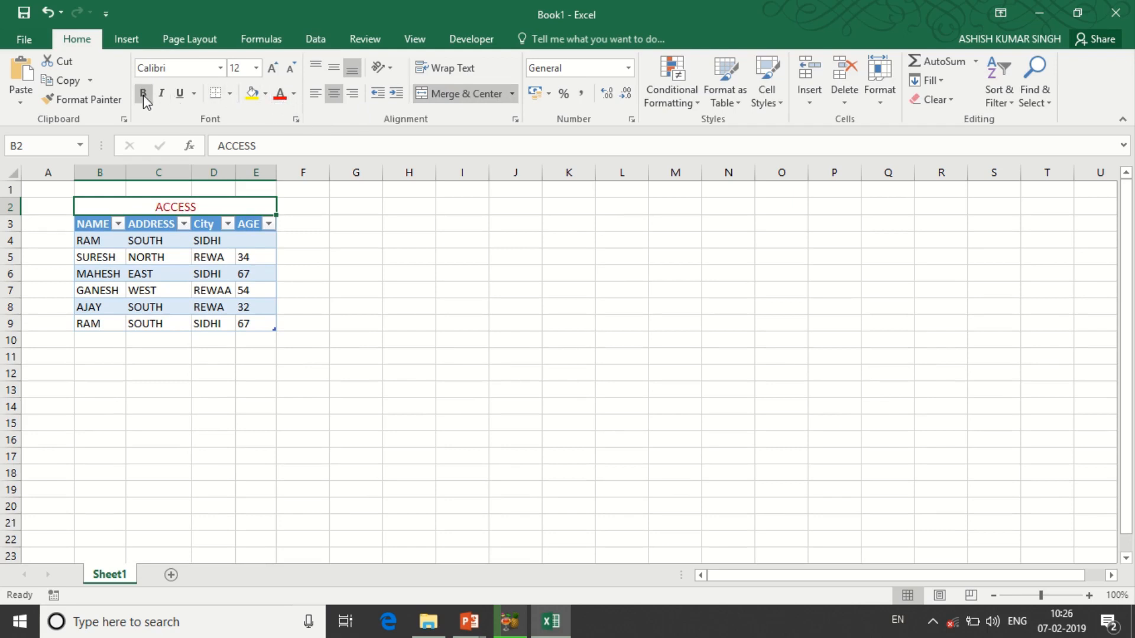
{"action": "left_click", "coordinate": [143, 94]}
{"action": "left_click", "coordinate": [273, 70]}
{"action": "left_click", "coordinate": [272, 70]}
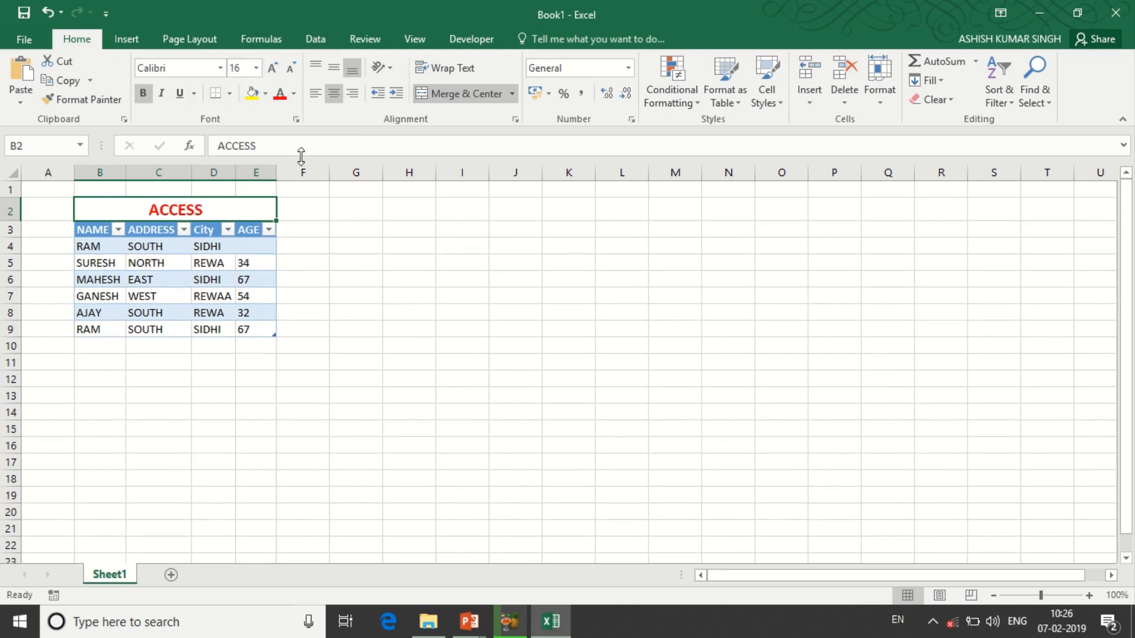
{"action": "left_click", "coordinate": [389, 200]}
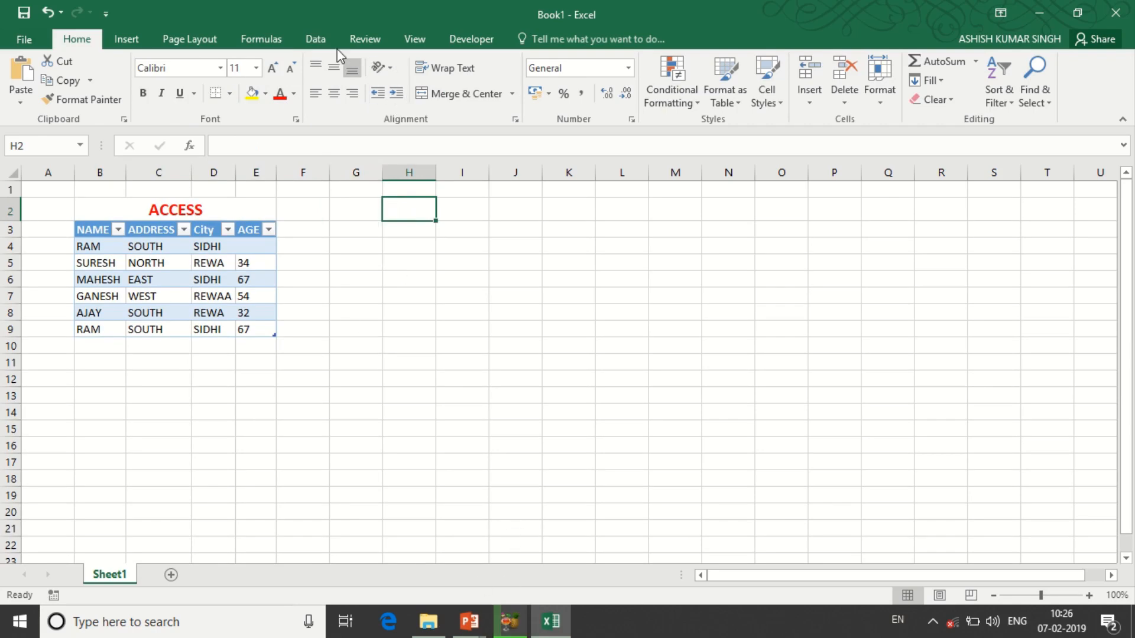
Start a new web query for cell I2 and load the address edaksh.mp.gov.in in it.
{"action": "left_click", "coordinate": [319, 40]}
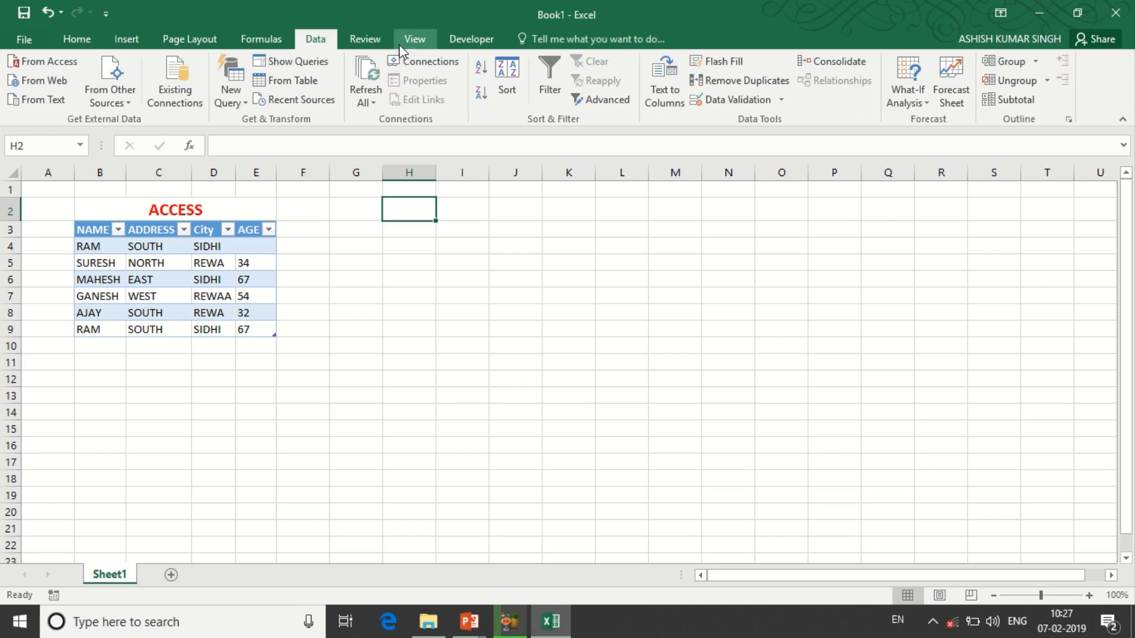
{"action": "mouse_move", "coordinate": [464, 9]}
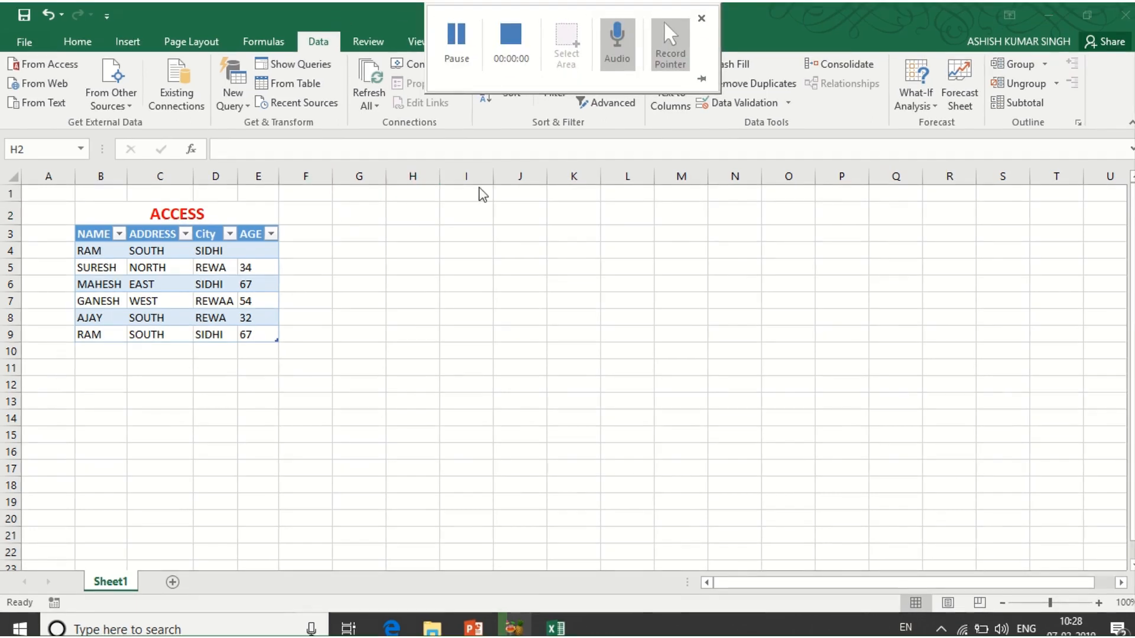
{"action": "left_click", "coordinate": [458, 204]}
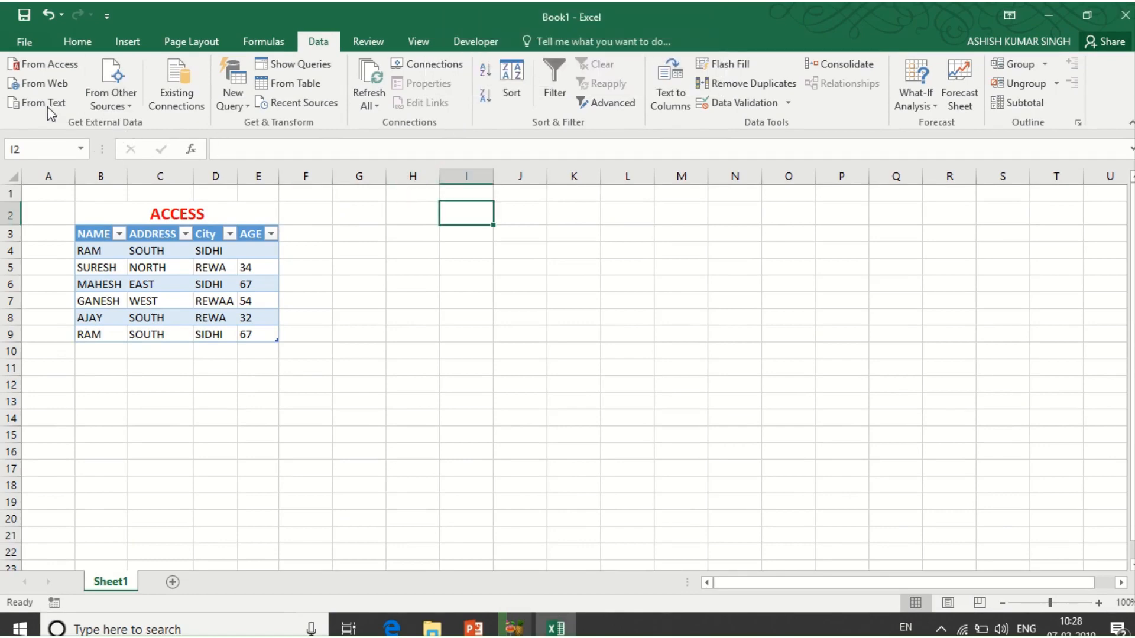
{"action": "left_click", "coordinate": [40, 84]}
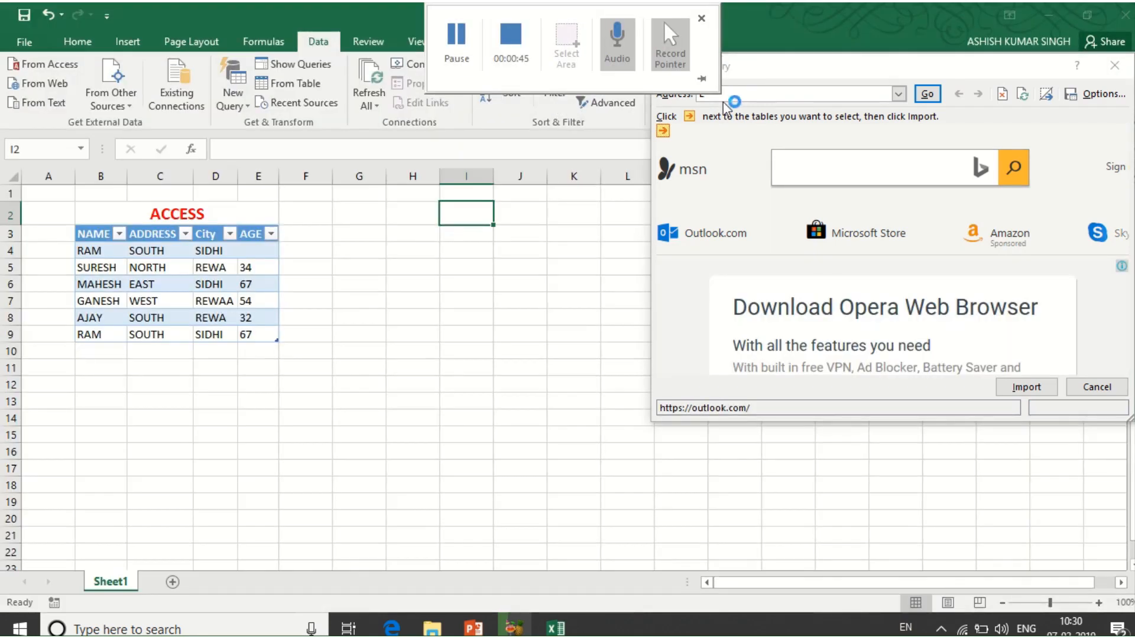
{"action": "left_click", "coordinate": [730, 93]}
{"action": "key", "text": "BackSpace"}
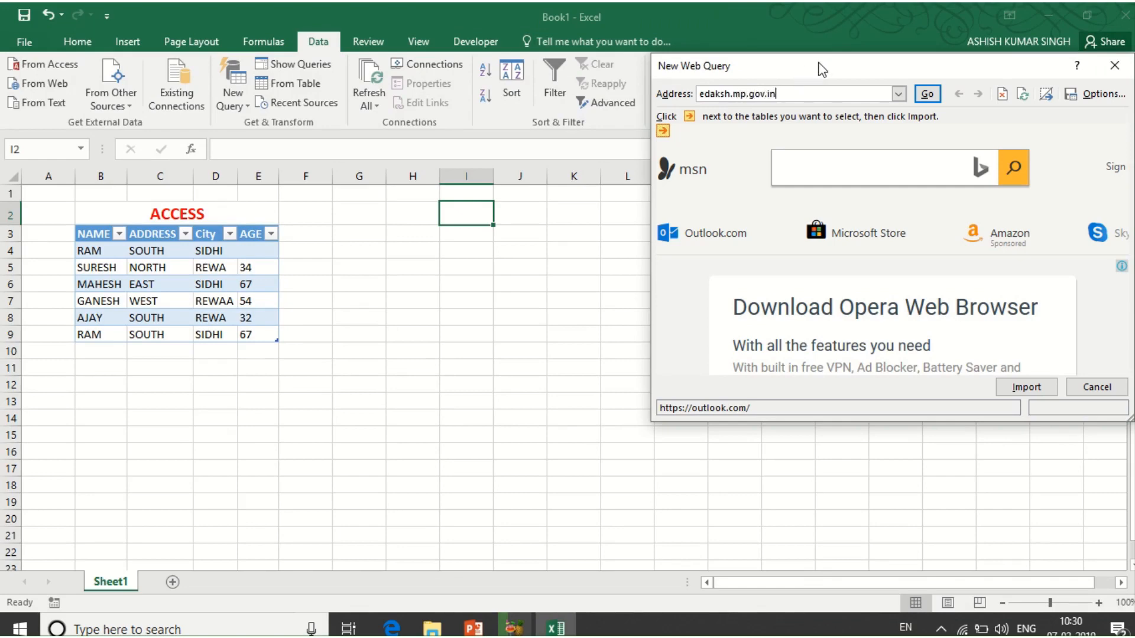
{"action": "left_click", "coordinate": [918, 96]}
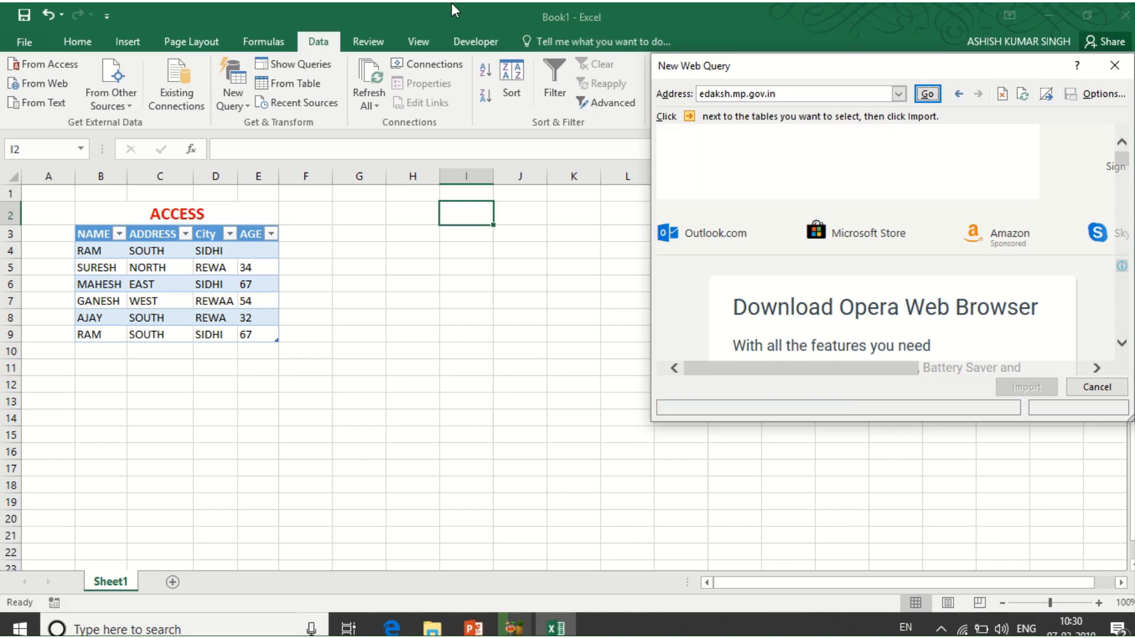
Select the entire loaded web page and import it into the existing worksheet at cell I4.
{"action": "mouse_move", "coordinate": [452, 3]}
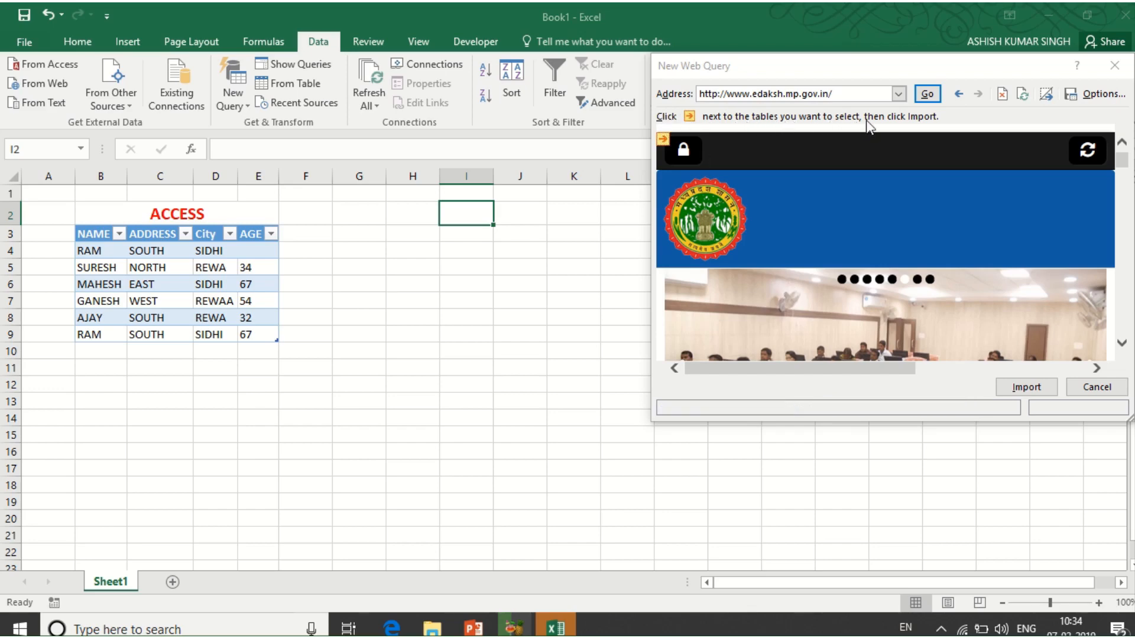
{"action": "left_click", "coordinate": [664, 141]}
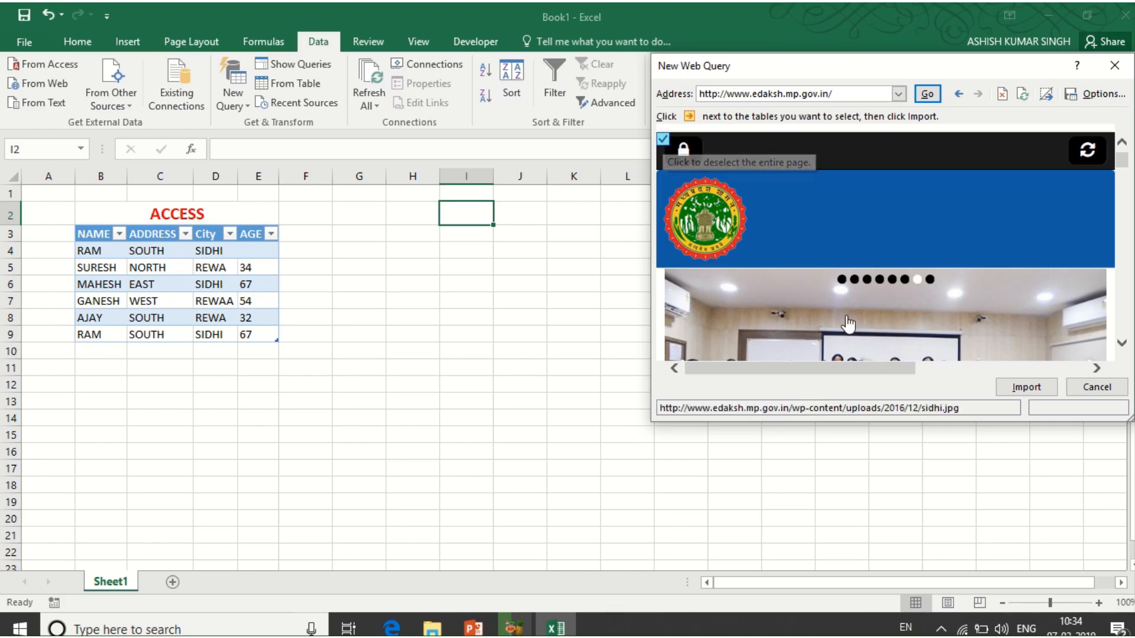
{"action": "left_click", "coordinate": [1019, 388]}
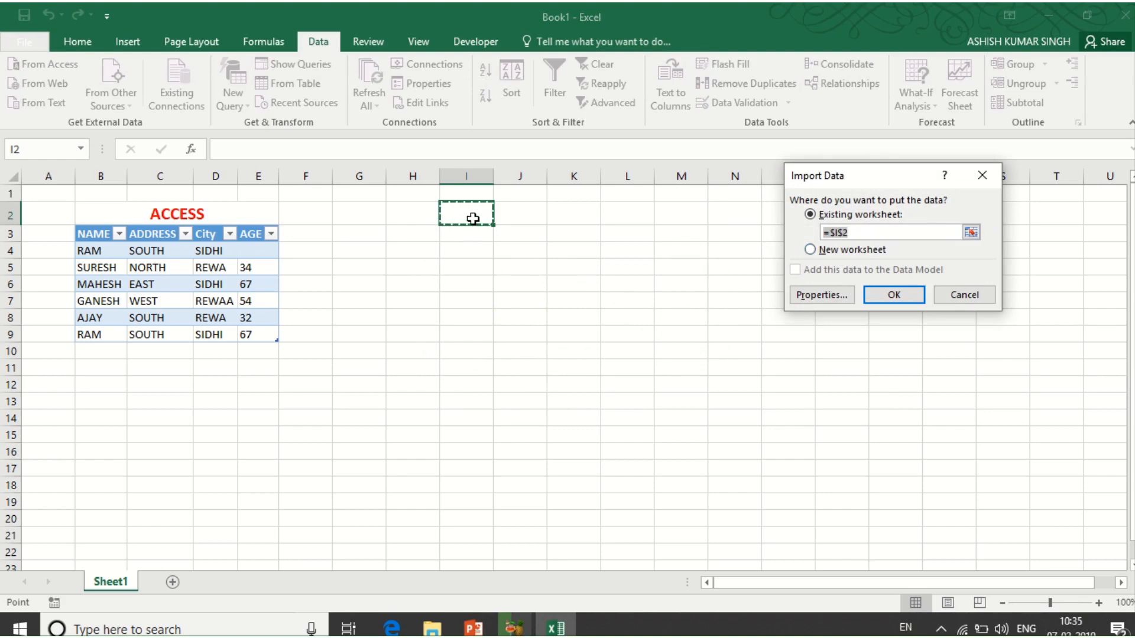
{"action": "left_click", "coordinate": [466, 250]}
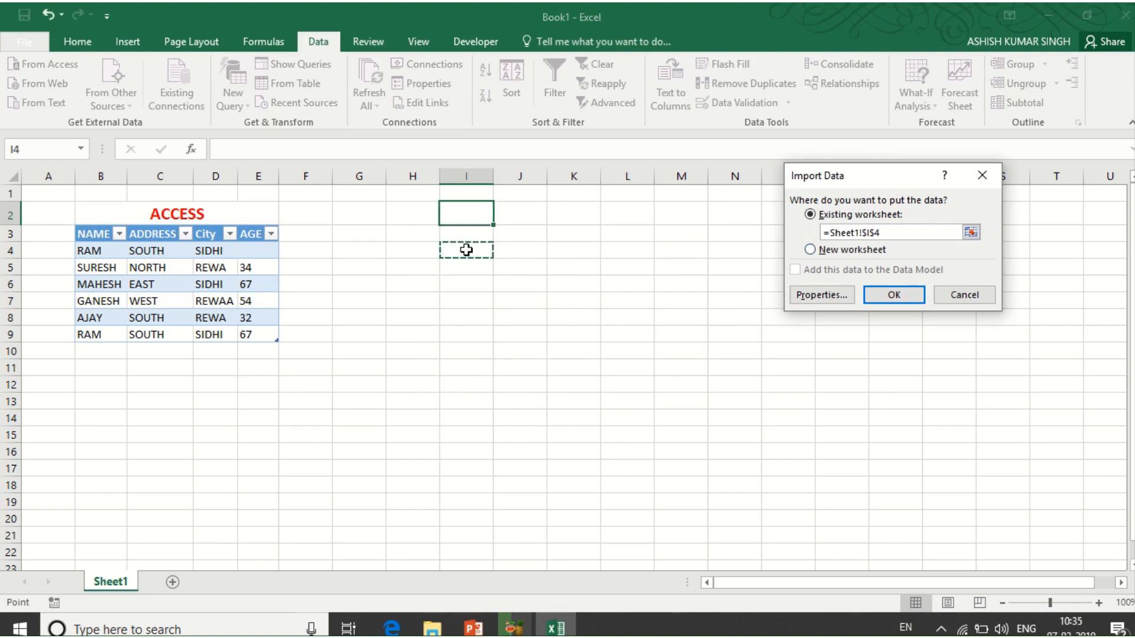
{"action": "left_click", "coordinate": [888, 298]}
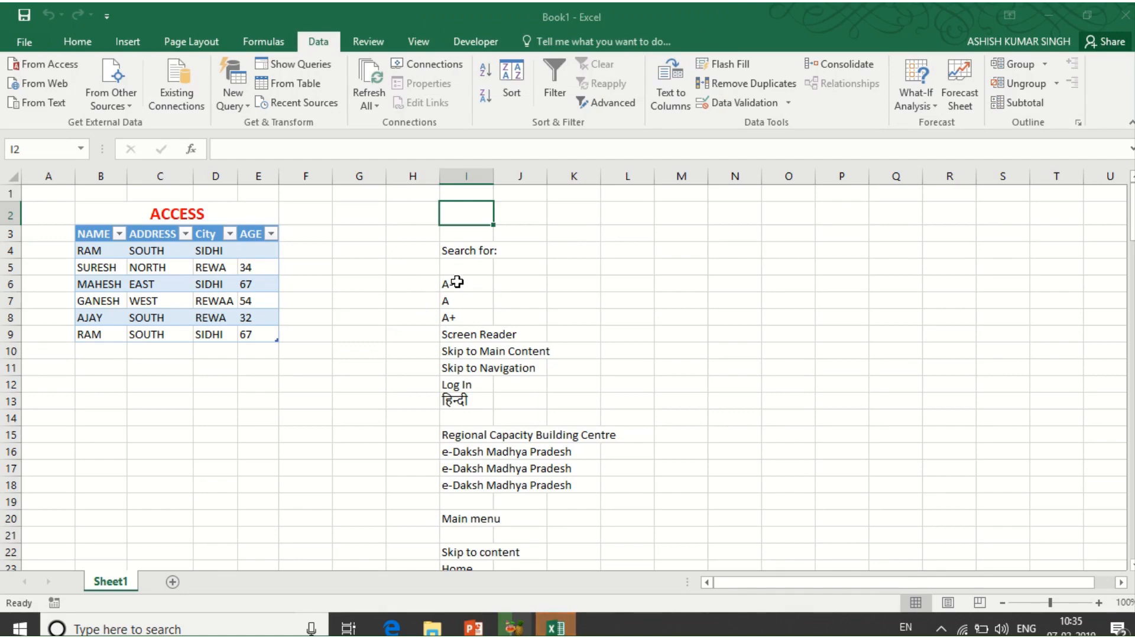
Clear the imported web content in cells I4 to I88, above the Training Centre entry.
{"action": "left_click", "coordinate": [471, 254]}
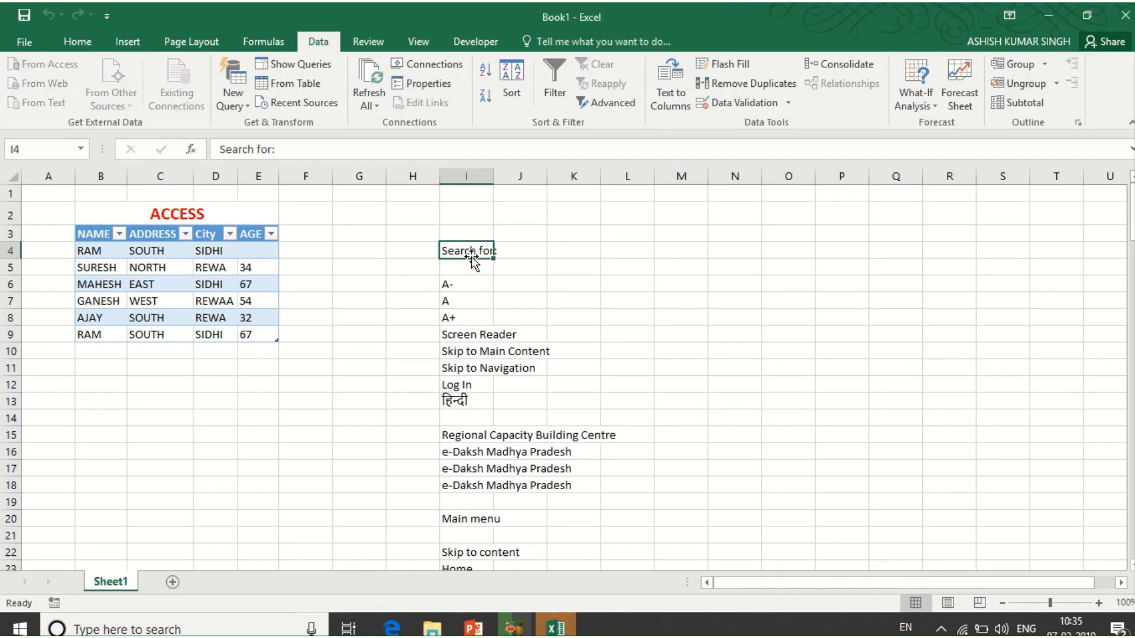
{"action": "scroll", "coordinate": [480, 348], "scroll_direction": "down", "scroll_amount": 11}
{"action": "scroll", "coordinate": [483, 355], "scroll_direction": "down", "scroll_amount": 12}
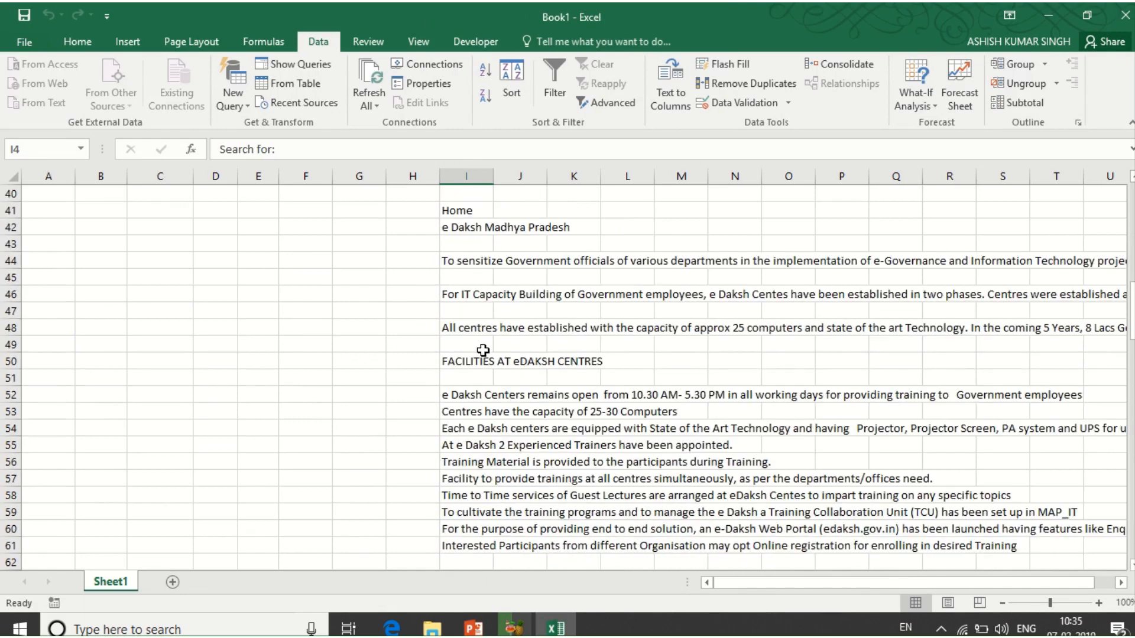
{"action": "scroll", "coordinate": [483, 349], "scroll_direction": "down", "scroll_amount": 5}
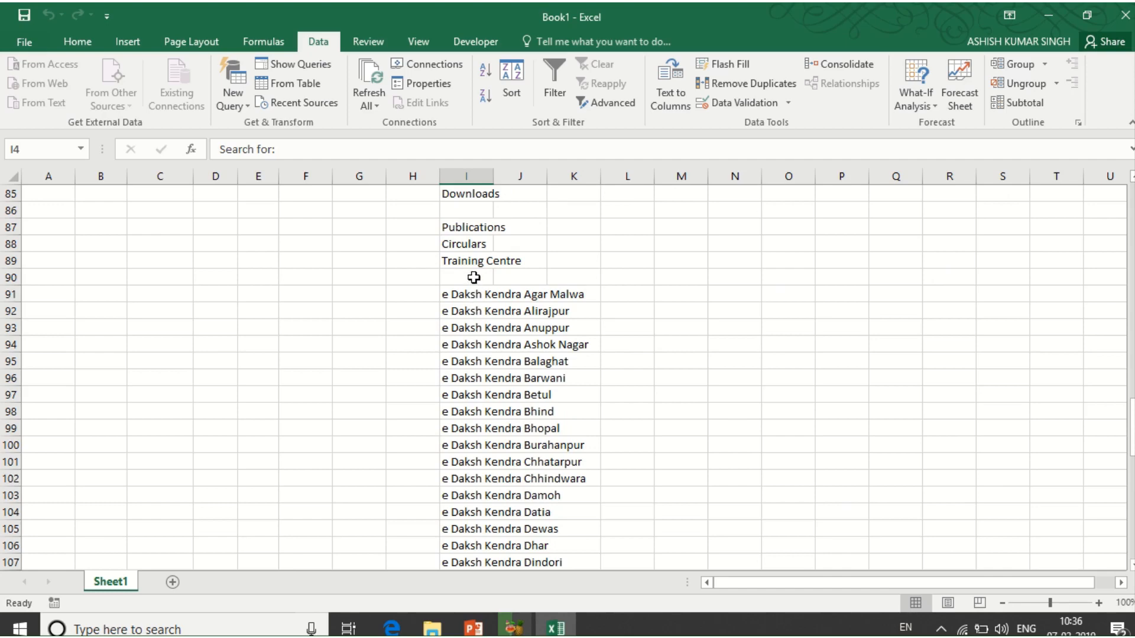
{"action": "left_click", "coordinate": [474, 278]}
{"action": "mouse_move", "coordinate": [473, 251]}
{"action": "left_mouse_down"}
{"action": "mouse_move", "coordinate": [480, 126]}
{"action": "mouse_move", "coordinate": [472, 252]}
{"action": "left_mouse_up"}
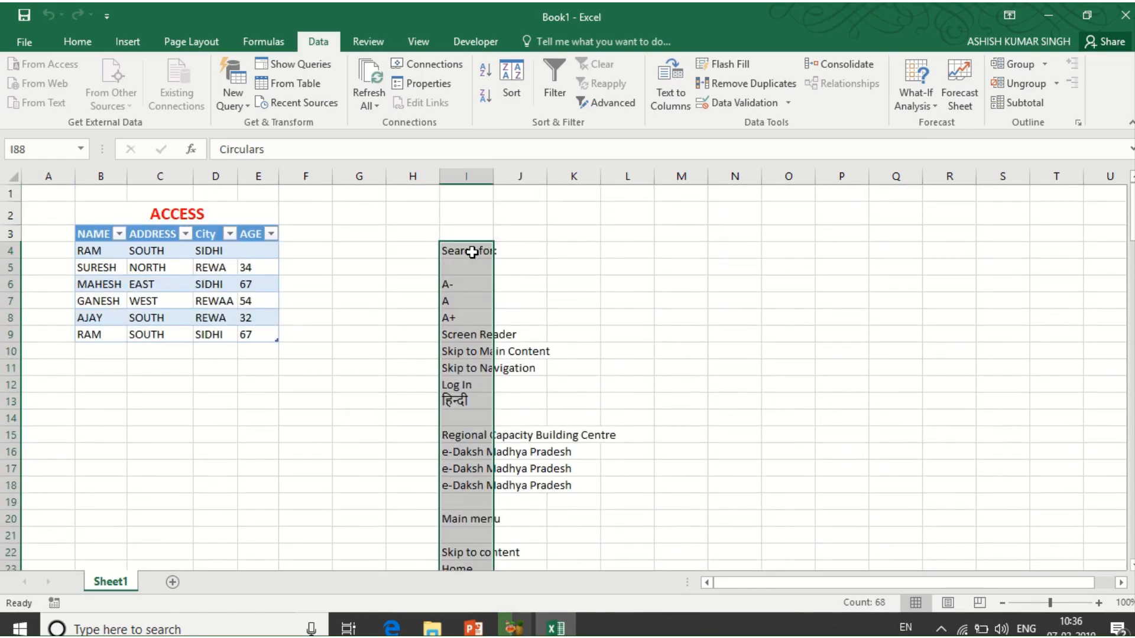
{"action": "key", "text": "Delete"}
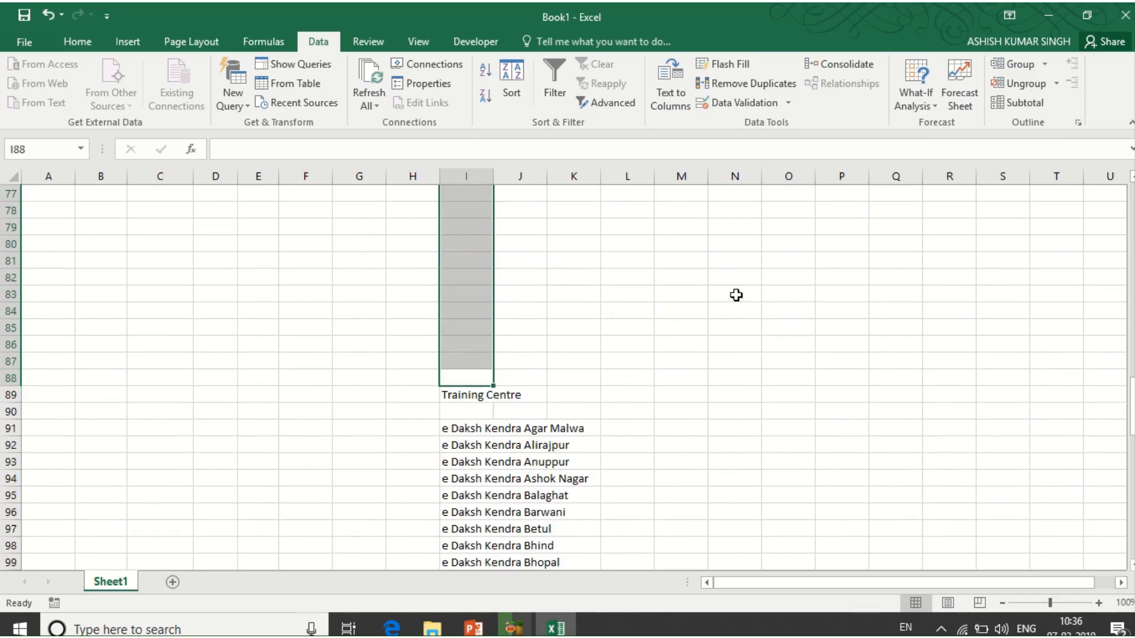
{"action": "scroll", "coordinate": [736, 295], "scroll_direction": "up", "scroll_amount": 3}
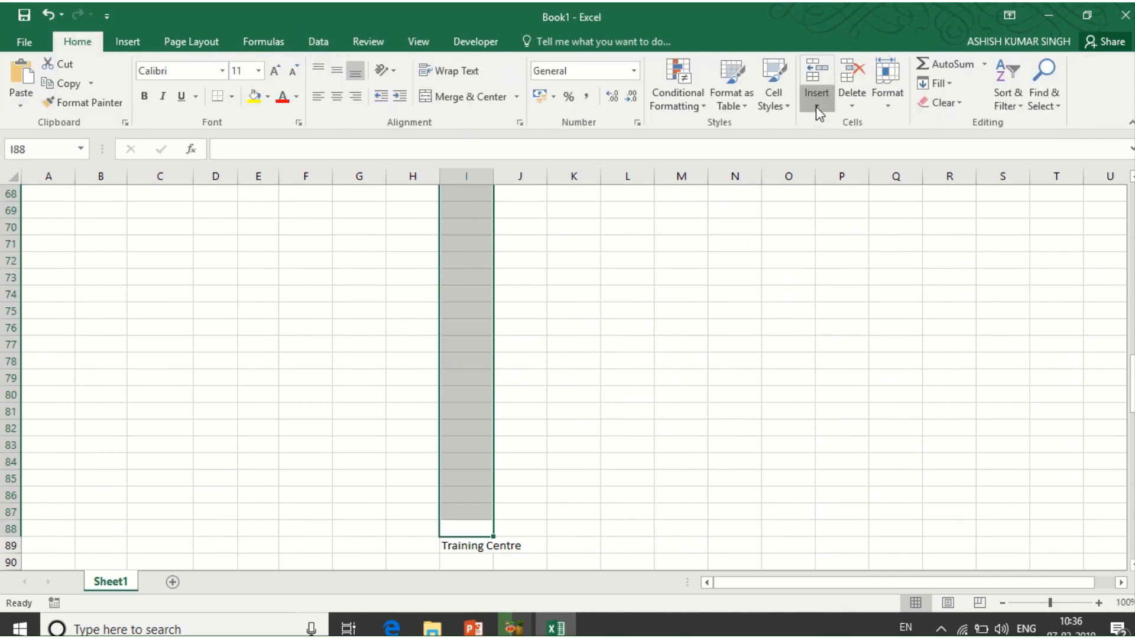
Delete the emptied cells I4 to I88 and shift the cells below up.
{"action": "left_click", "coordinate": [815, 106]}
{"action": "left_click", "coordinate": [855, 105]}
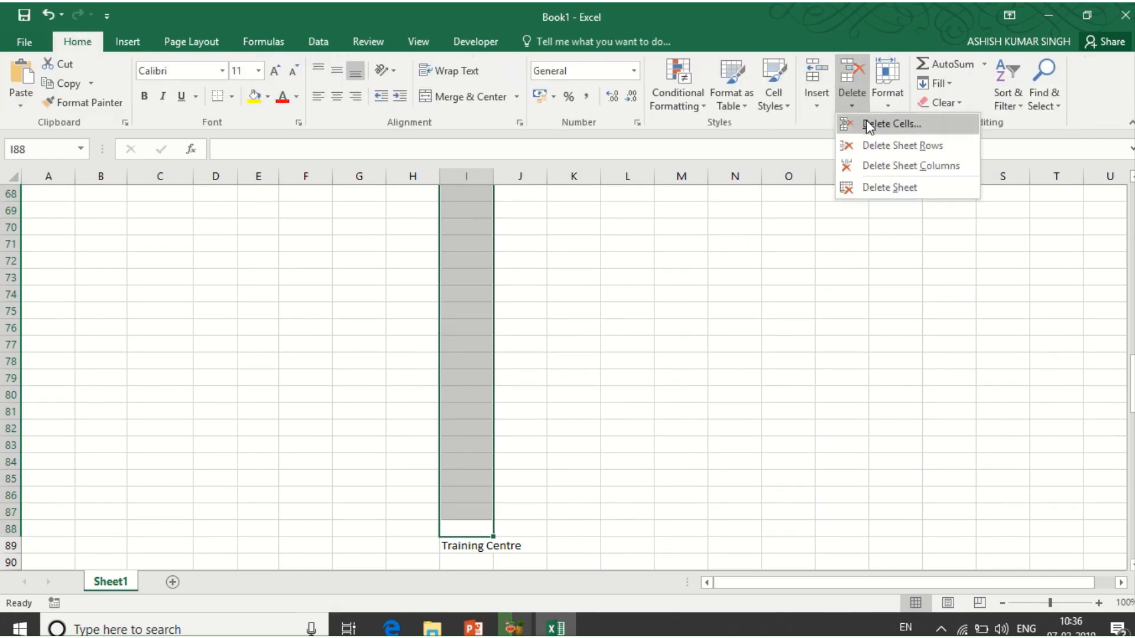
{"action": "left_click", "coordinate": [864, 123]}
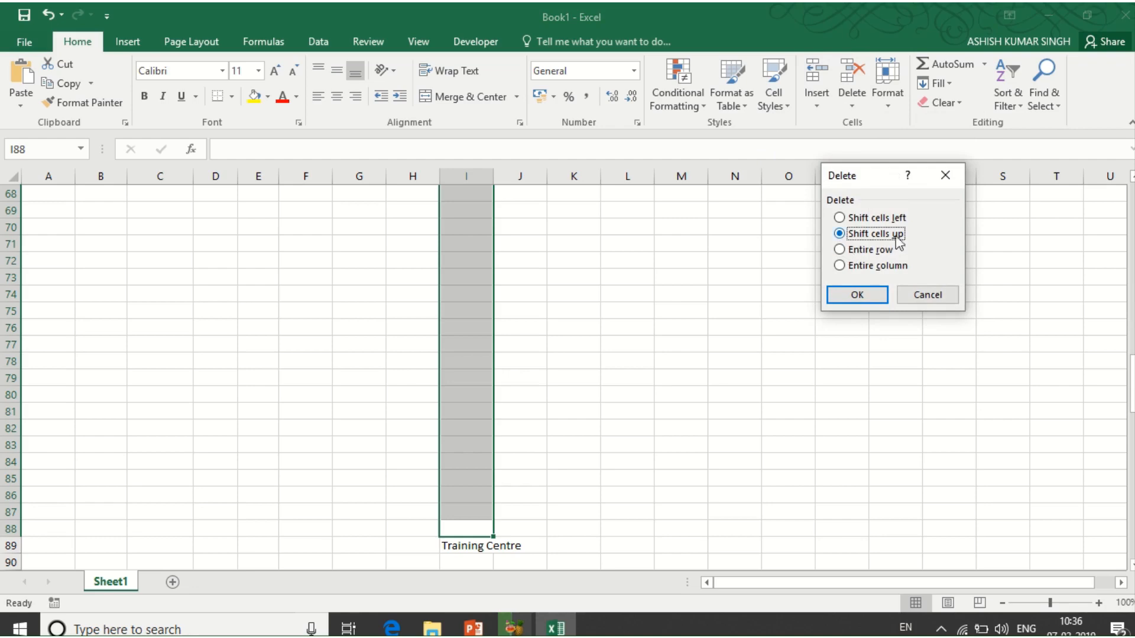
{"action": "left_click", "coordinate": [856, 295]}
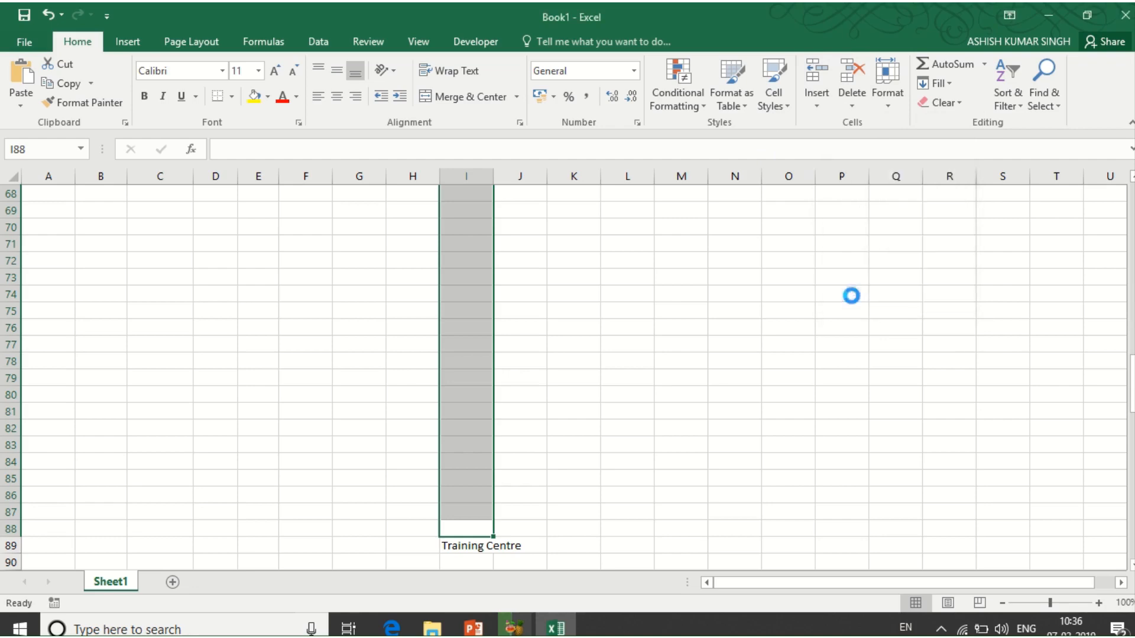
Clear the imported footer content in cells I58 to I62, from What's New through the Designed & developed by line.
{"action": "scroll", "coordinate": [581, 286], "scroll_direction": "up", "scroll_amount": 20}
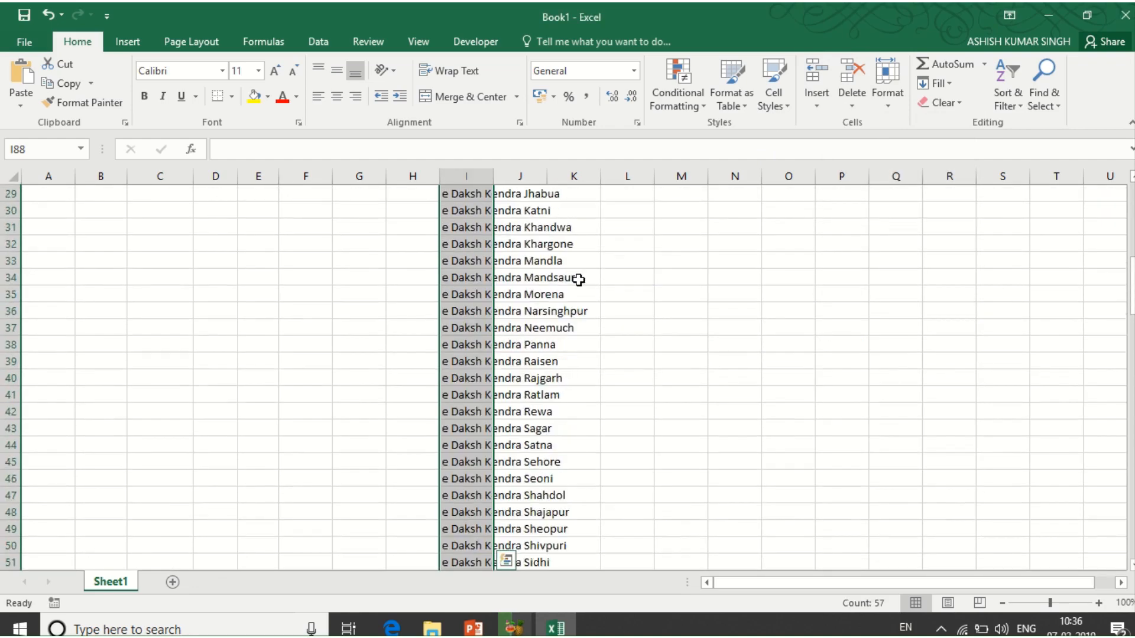
{"action": "scroll", "coordinate": [510, 267], "scroll_direction": "down", "scroll_amount": 16}
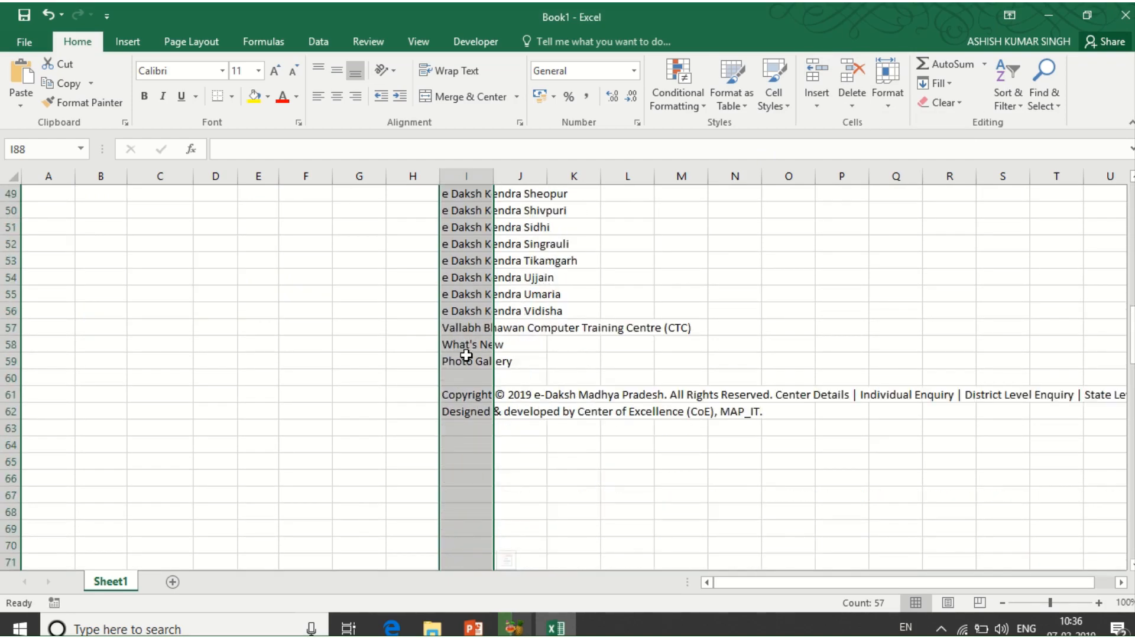
{"action": "left_click_drag", "start_coordinate": [466, 346], "coordinate": [473, 413]}
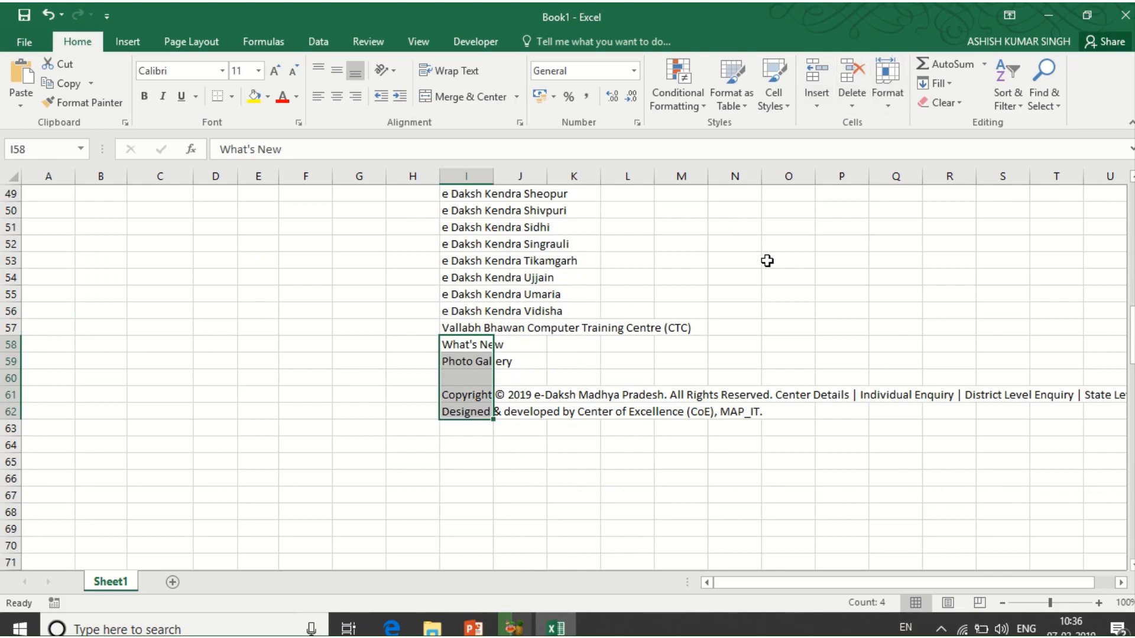
{"action": "key", "text": "Delete"}
Widen column J and auto-fit column I to its contents.
{"action": "scroll", "coordinate": [544, 391], "scroll_direction": "up", "scroll_amount": 16}
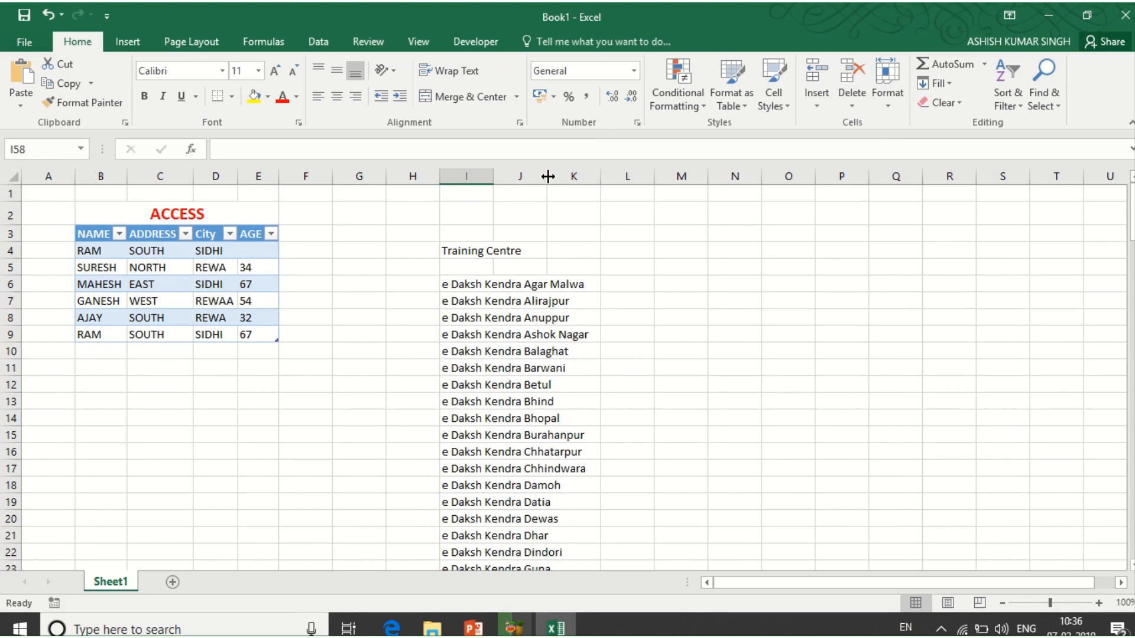
{"action": "left_click_drag", "start_coordinate": [547, 175], "coordinate": [610, 183]}
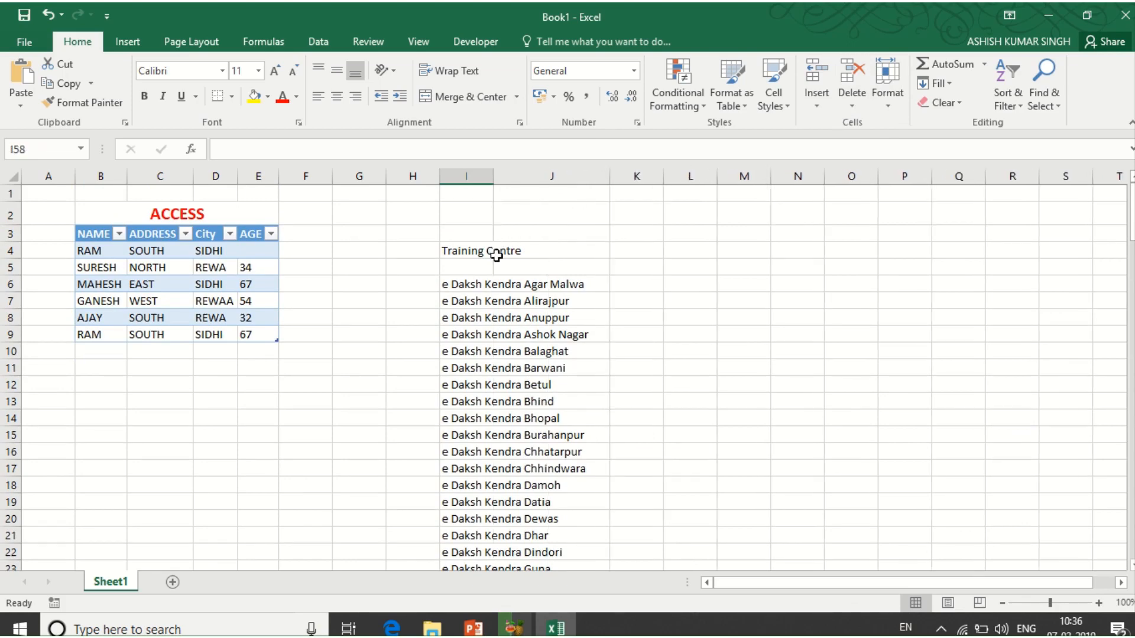
{"action": "double_click", "coordinate": [494, 178]}
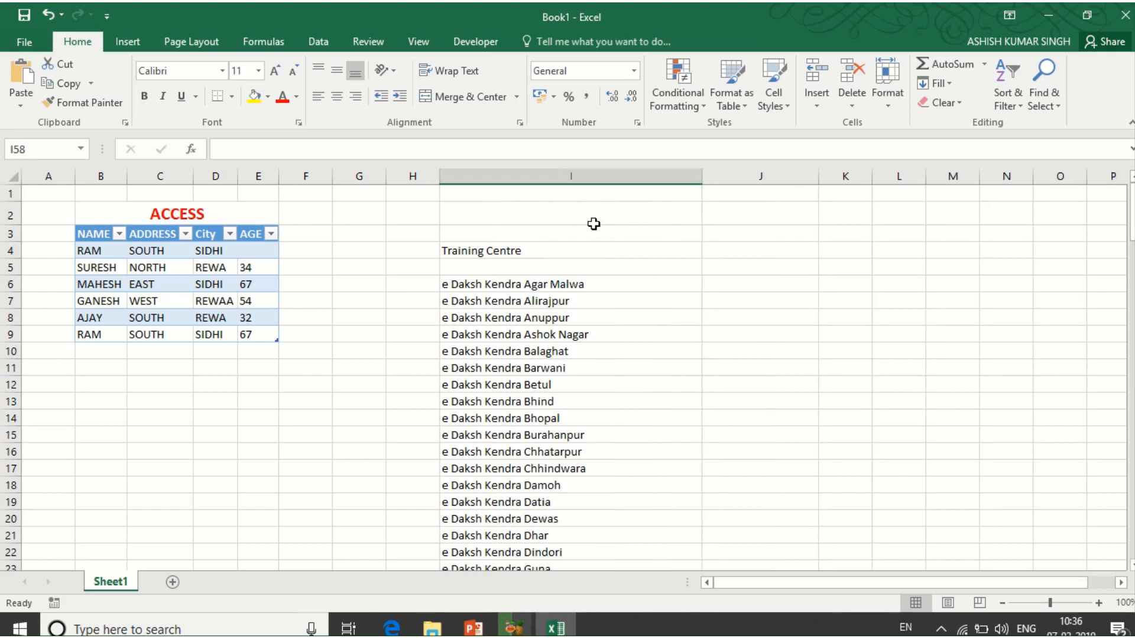
Enlarge the font of the entire column I to size 16.
{"action": "left_click", "coordinate": [548, 249]}
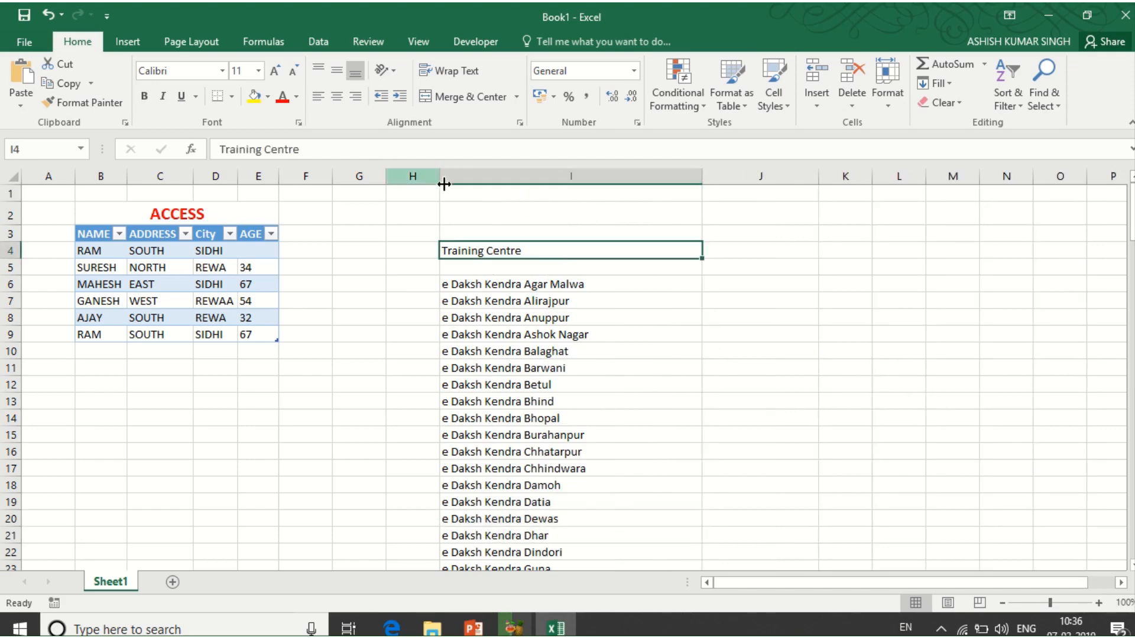
{"action": "left_click", "coordinate": [542, 173]}
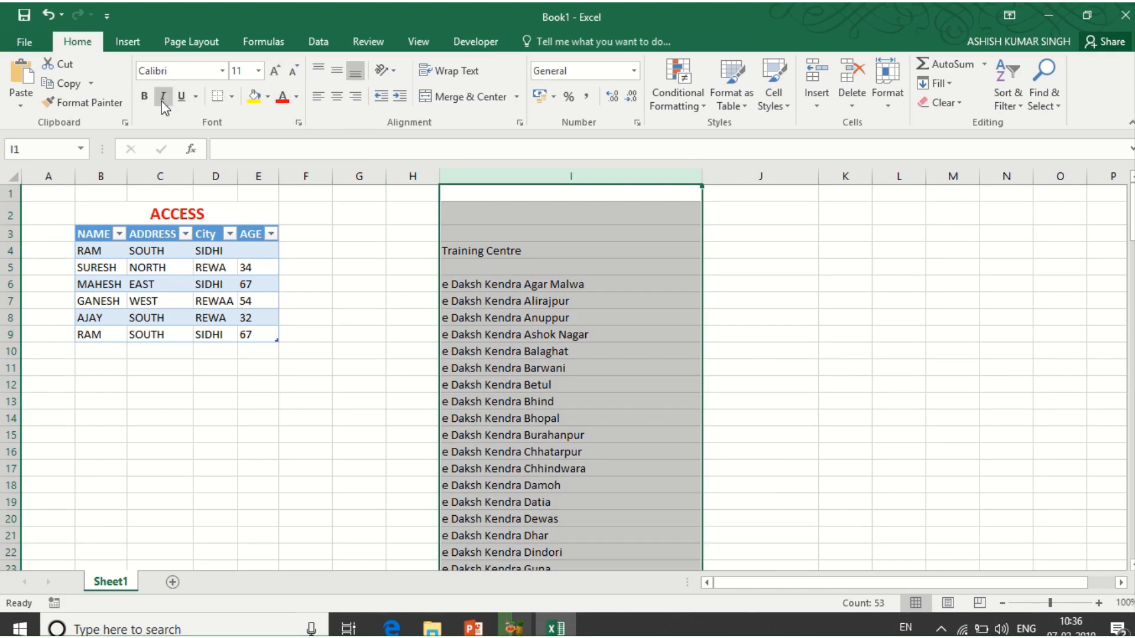
{"action": "left_click", "coordinate": [275, 71]}
{"action": "left_click", "coordinate": [275, 72]}
{"action": "left_click", "coordinate": [275, 72]}
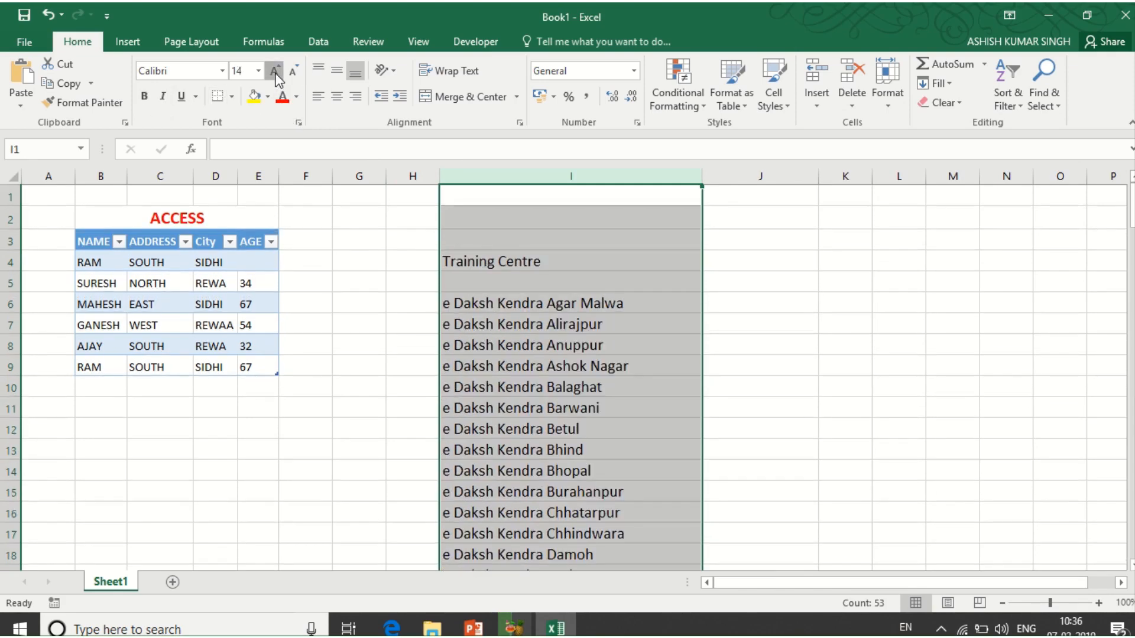
Make the Training Centre heading in I4 bold and center it.
{"action": "left_click", "coordinate": [528, 257]}
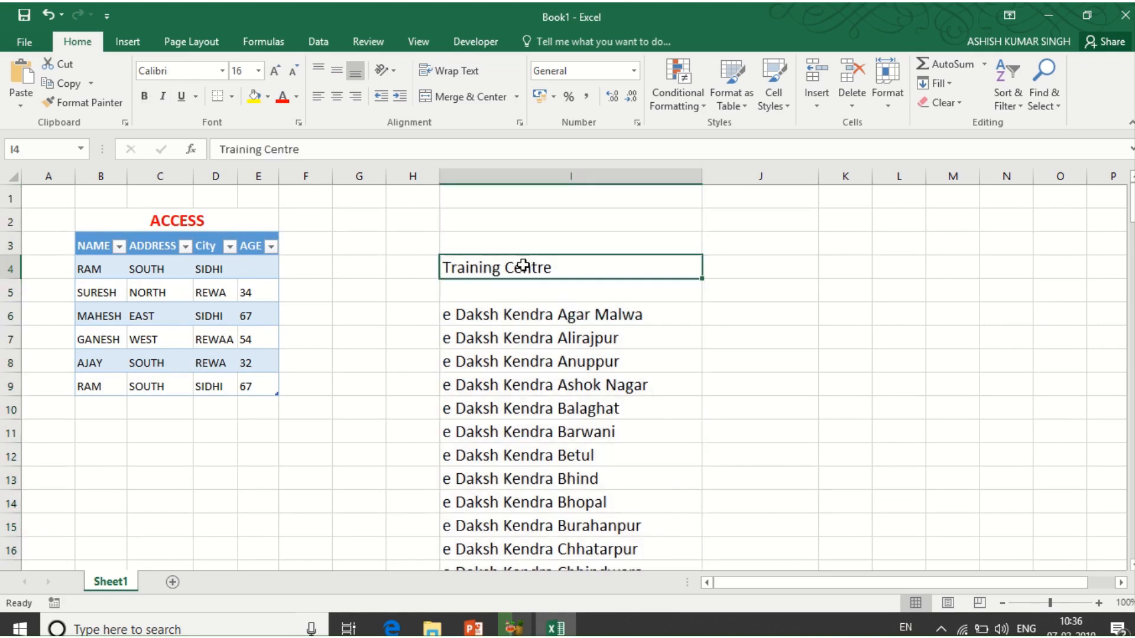
{"action": "left_click", "coordinate": [145, 97]}
{"action": "left_click", "coordinate": [337, 98]}
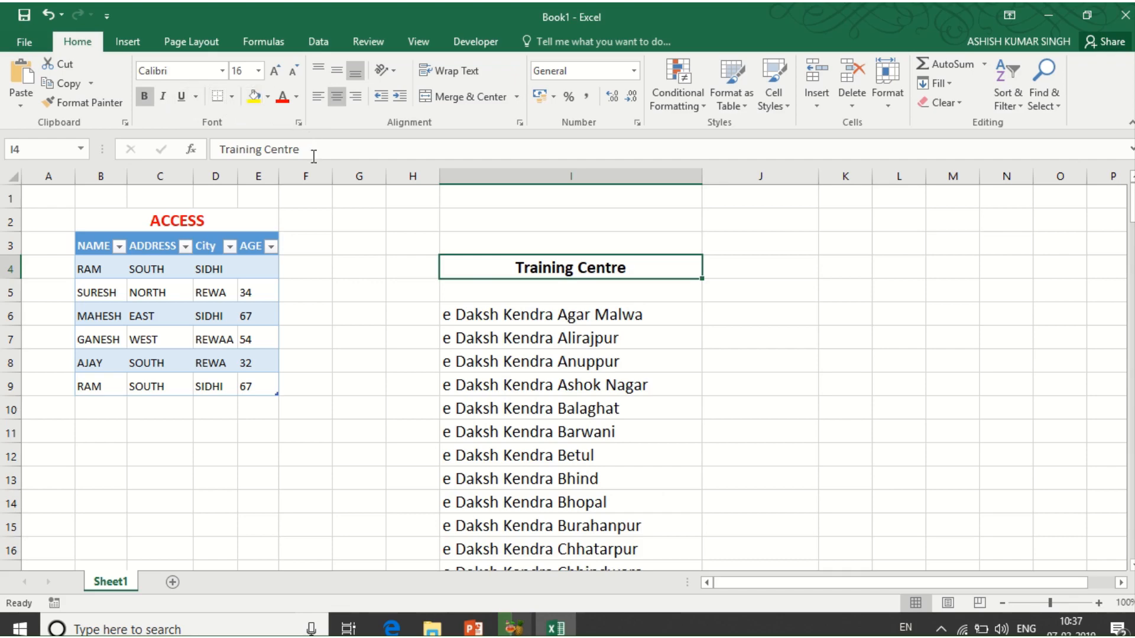
{"action": "scroll", "coordinate": [582, 301], "scroll_direction": "down", "scroll_amount": 17}
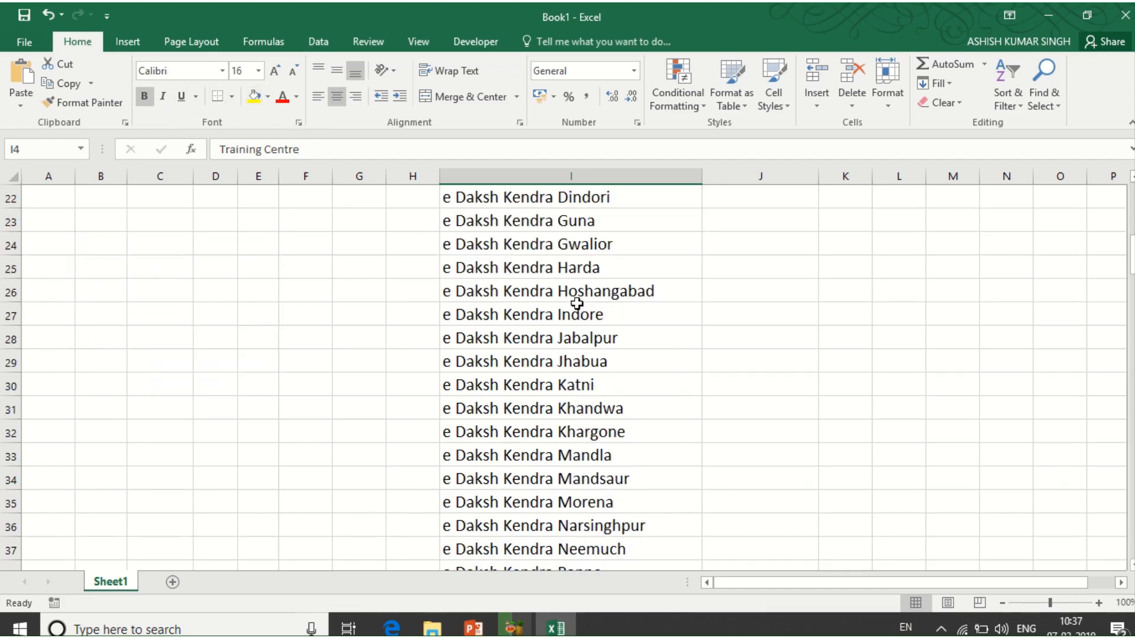
{"action": "scroll", "coordinate": [576, 320], "scroll_direction": "down", "scroll_amount": 1}
{"action": "scroll", "coordinate": [570, 316], "scroll_direction": "up", "scroll_amount": 18}
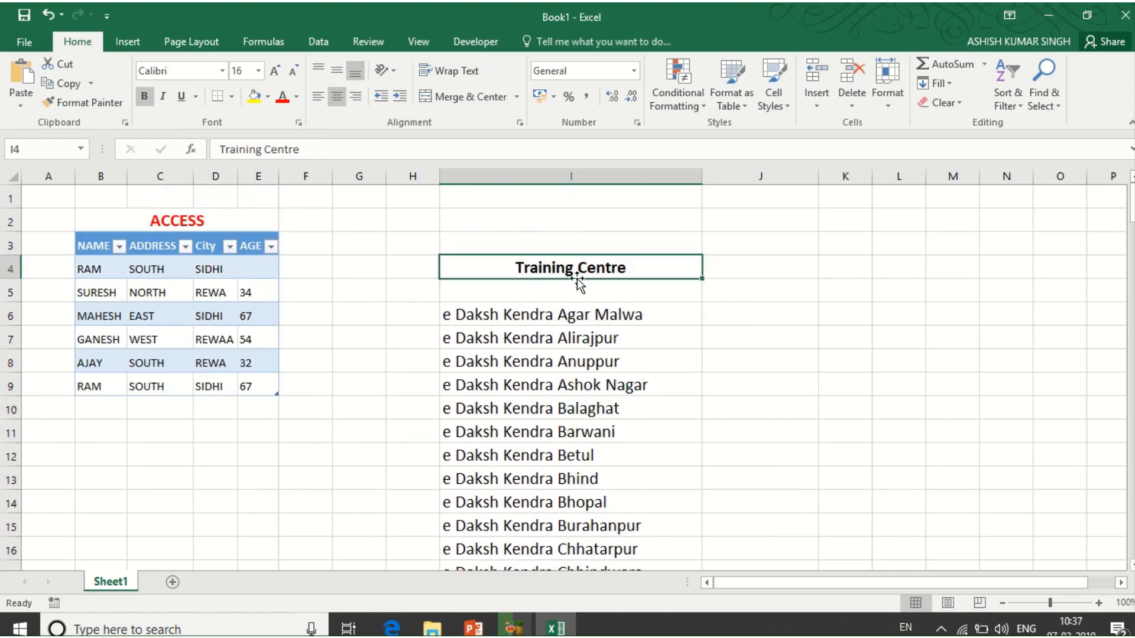
Enter the heading FROM WEB in cell I2, above the imported web list.
{"action": "left_click", "coordinate": [318, 41]}
{"action": "left_click", "coordinate": [508, 221]}
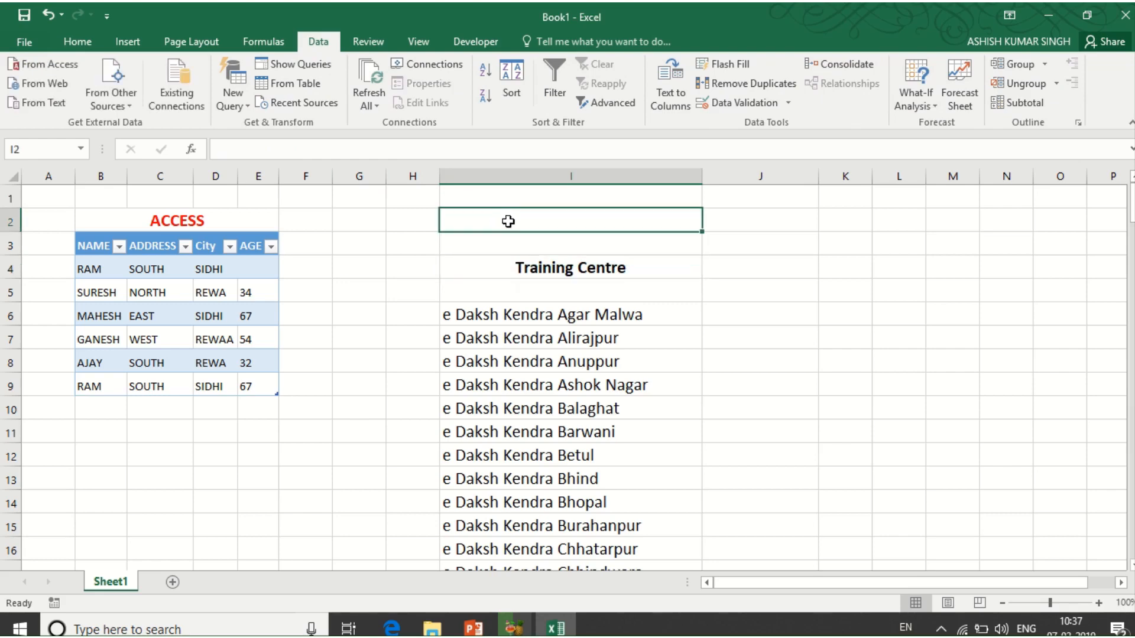
{"action": "type", "text": "from"}
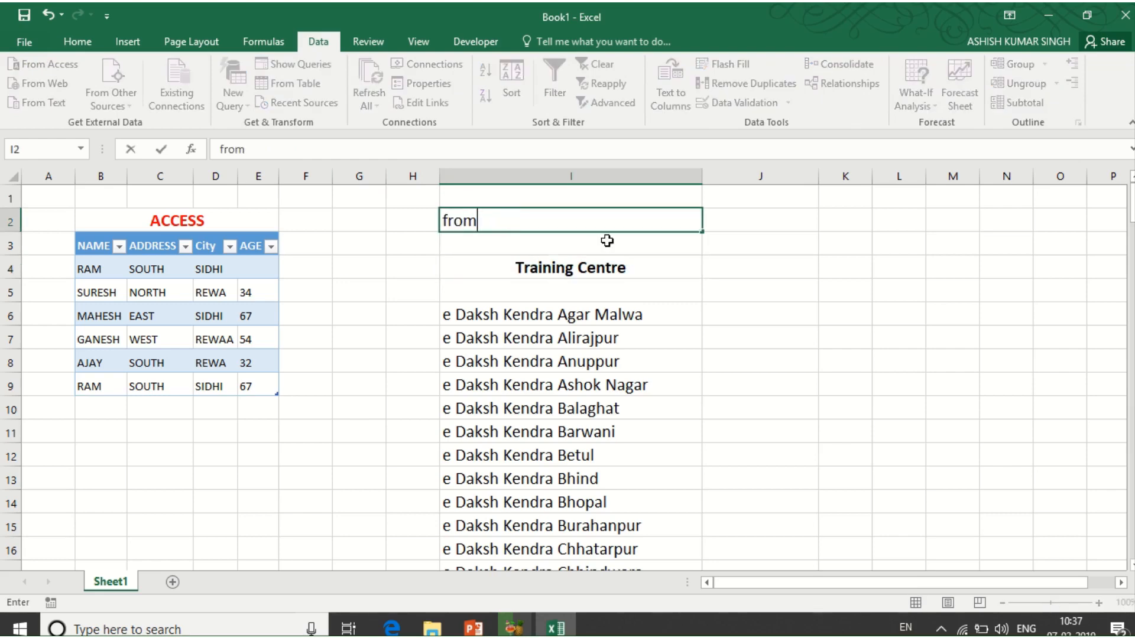
{"action": "key", "text": "BackSpace"}
{"action": "key", "text": "BackSpace"}
{"action": "key", "text": "BackSpace"}
{"action": "key", "text": "BackSpace"}
{"action": "type", "text": "FROM "}
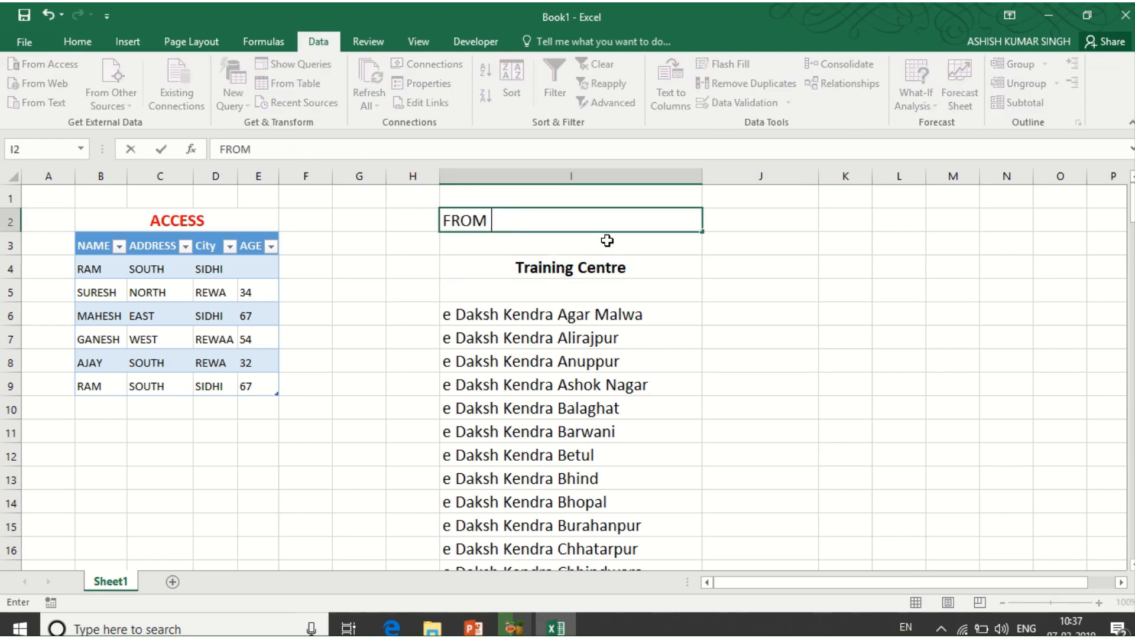
{"action": "type", "text": "WEB"}
{"action": "key", "text": "Return"}
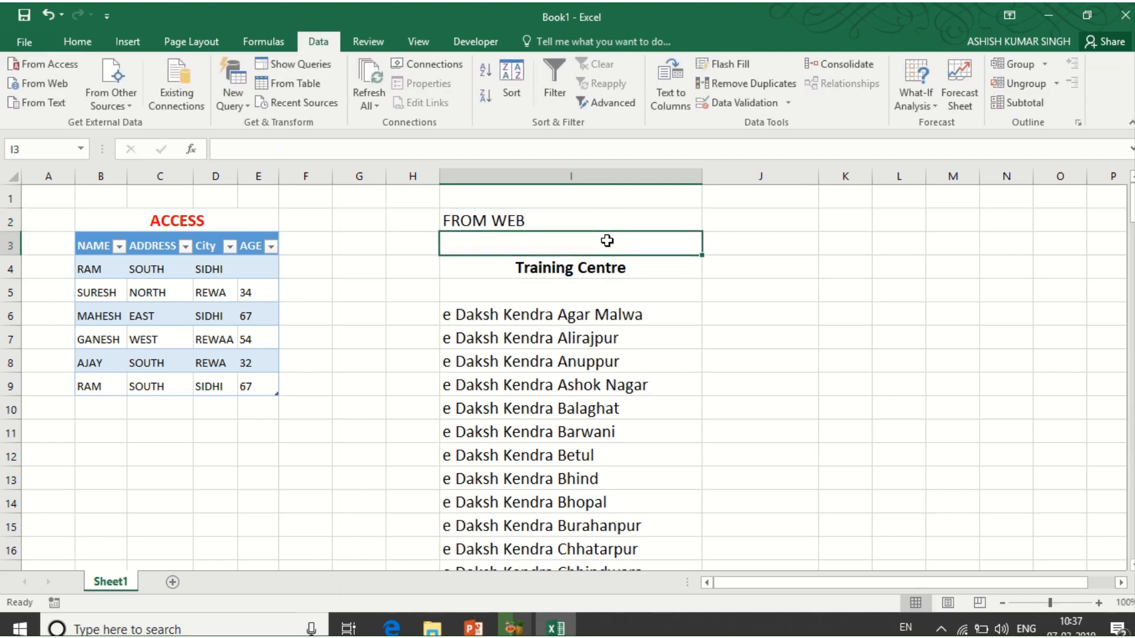
Center the FROM WEB heading in I2 and make it bold.
{"action": "left_click", "coordinate": [594, 228]}
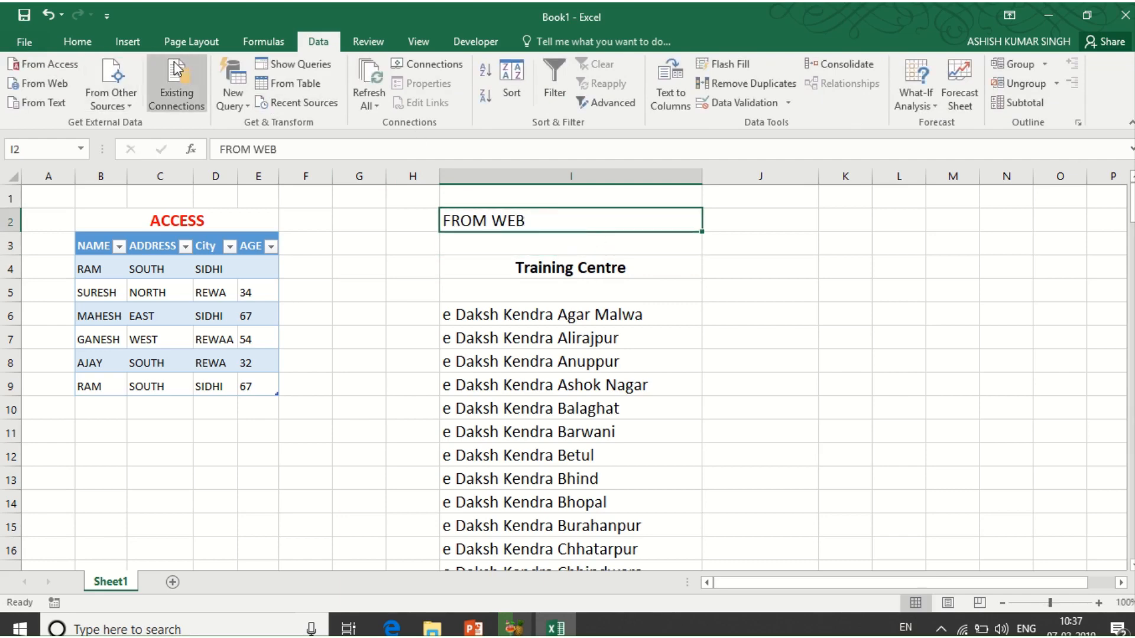
{"action": "left_click", "coordinate": [91, 41]}
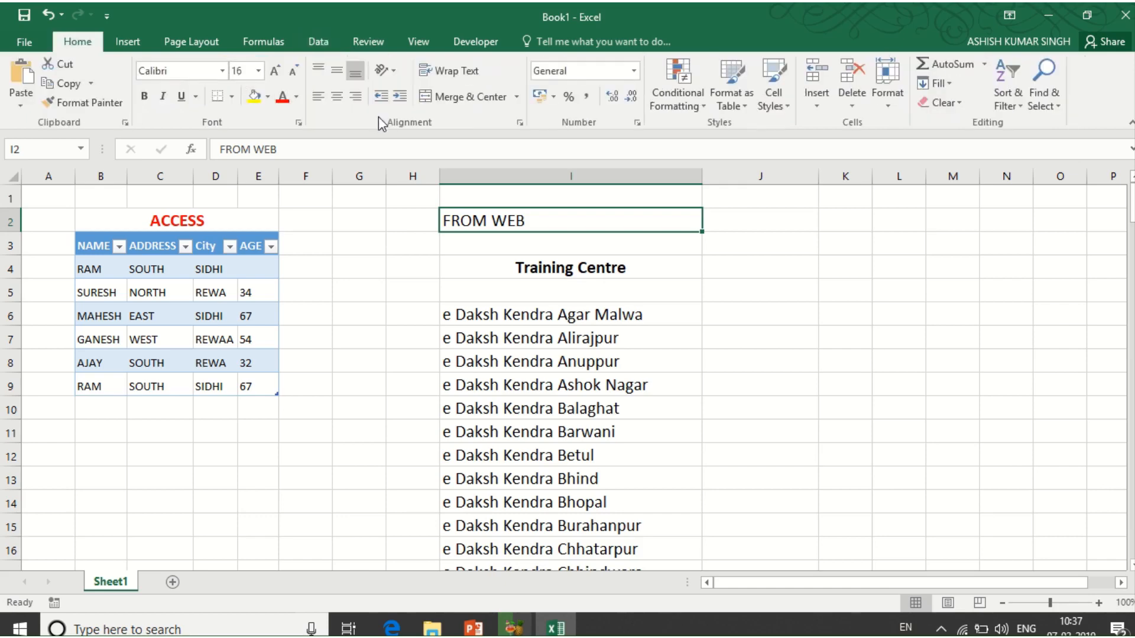
{"action": "left_click", "coordinate": [336, 97]}
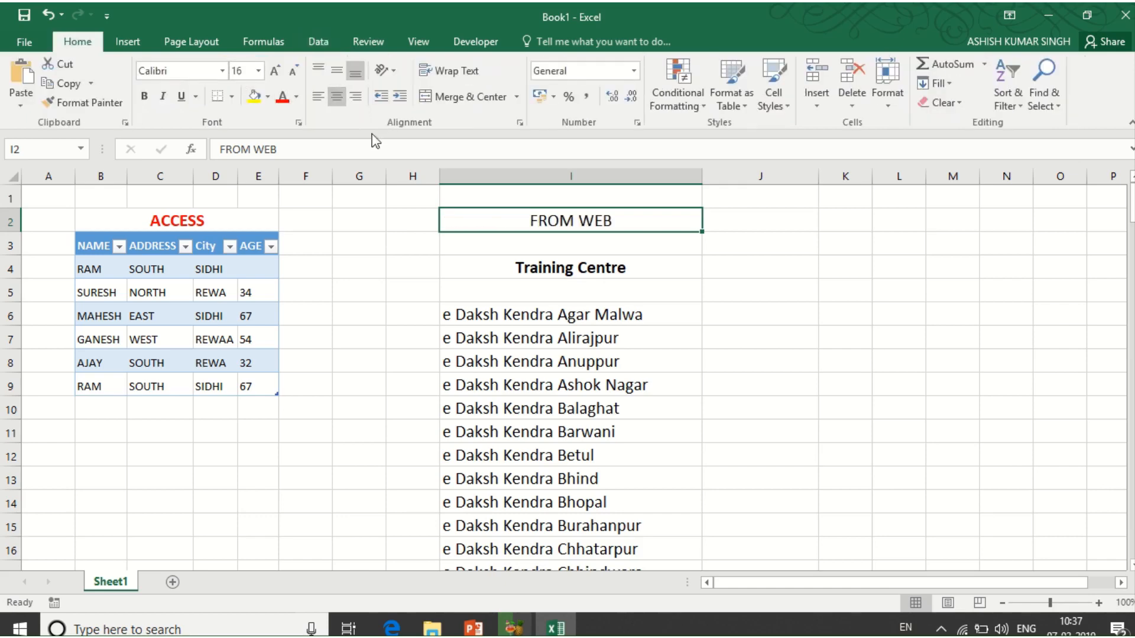
{"action": "left_click", "coordinate": [144, 96]}
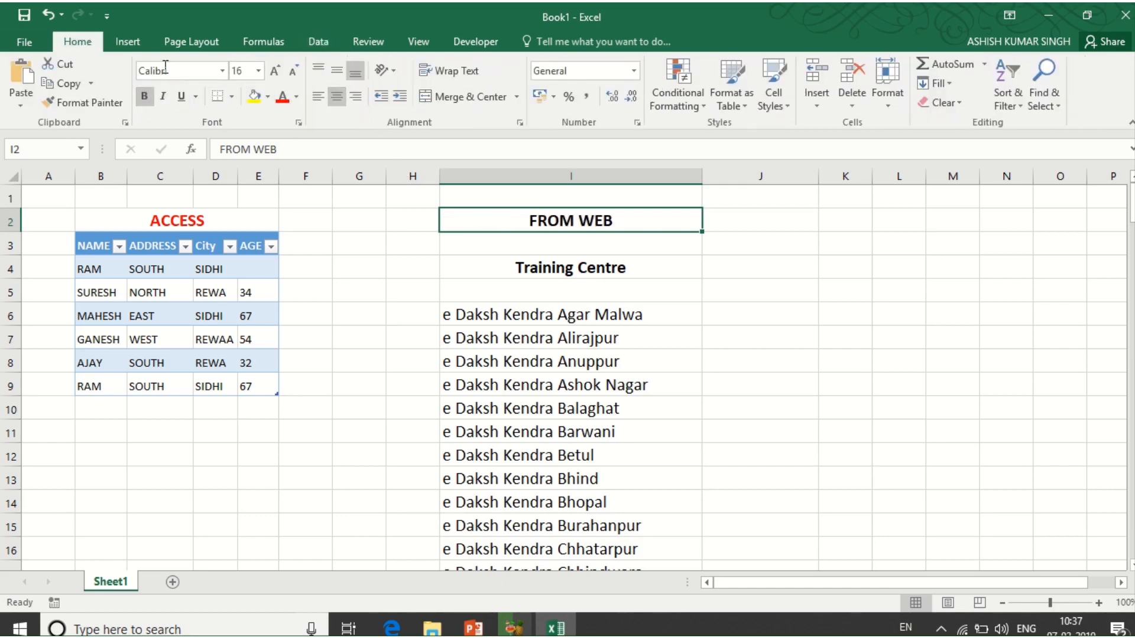
{"action": "left_click", "coordinate": [326, 43]}
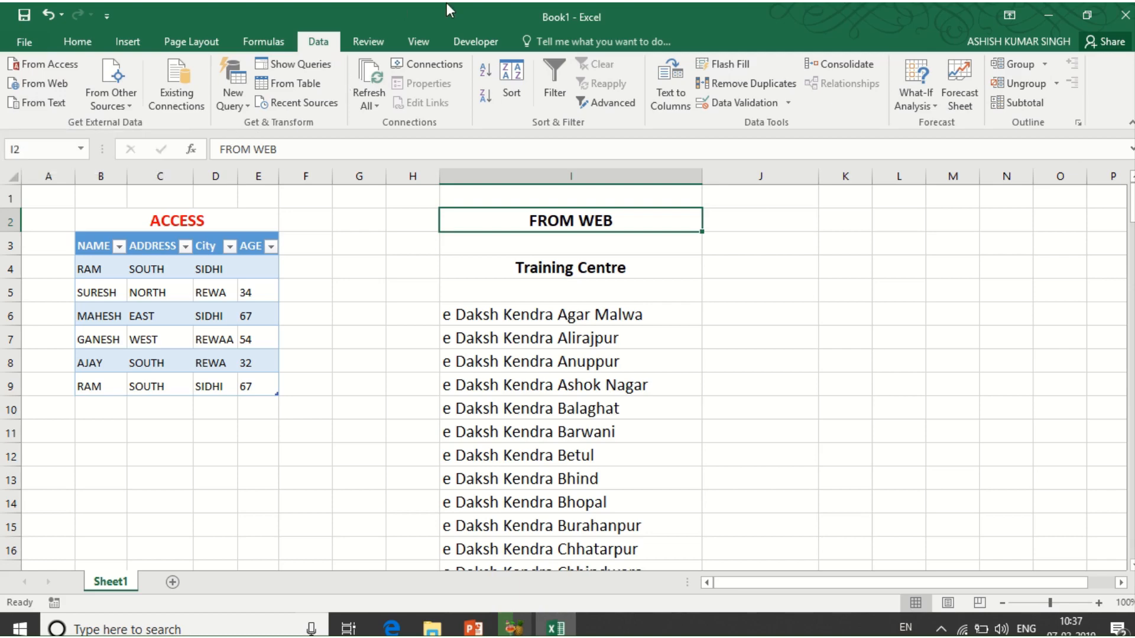
{"action": "left_click", "coordinate": [512, 39]}
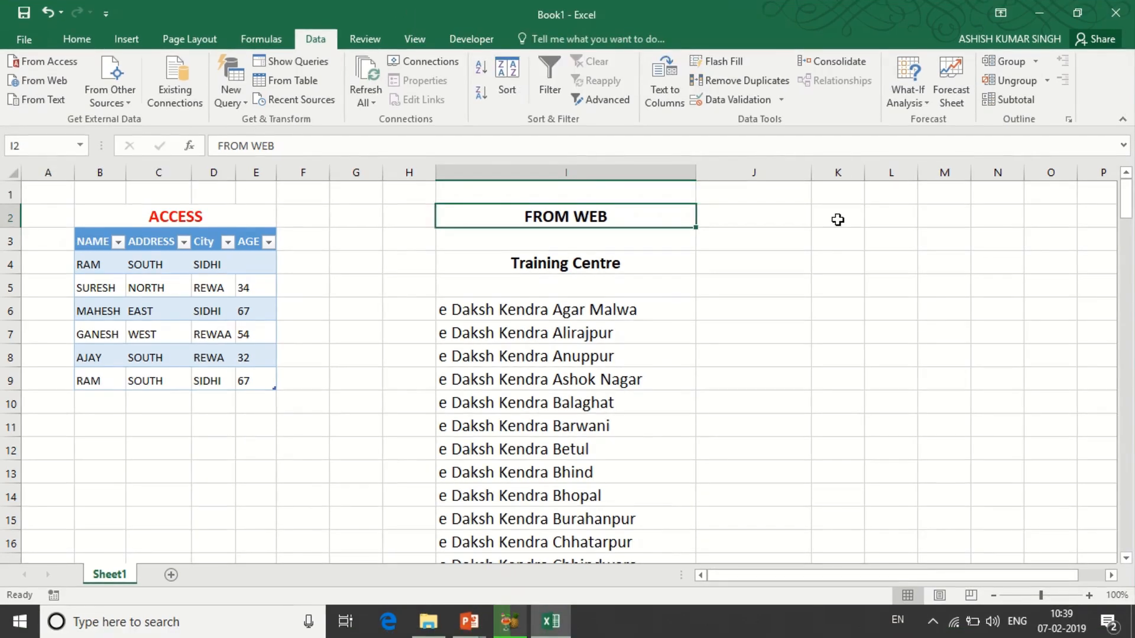
{"action": "left_click", "coordinate": [839, 217]}
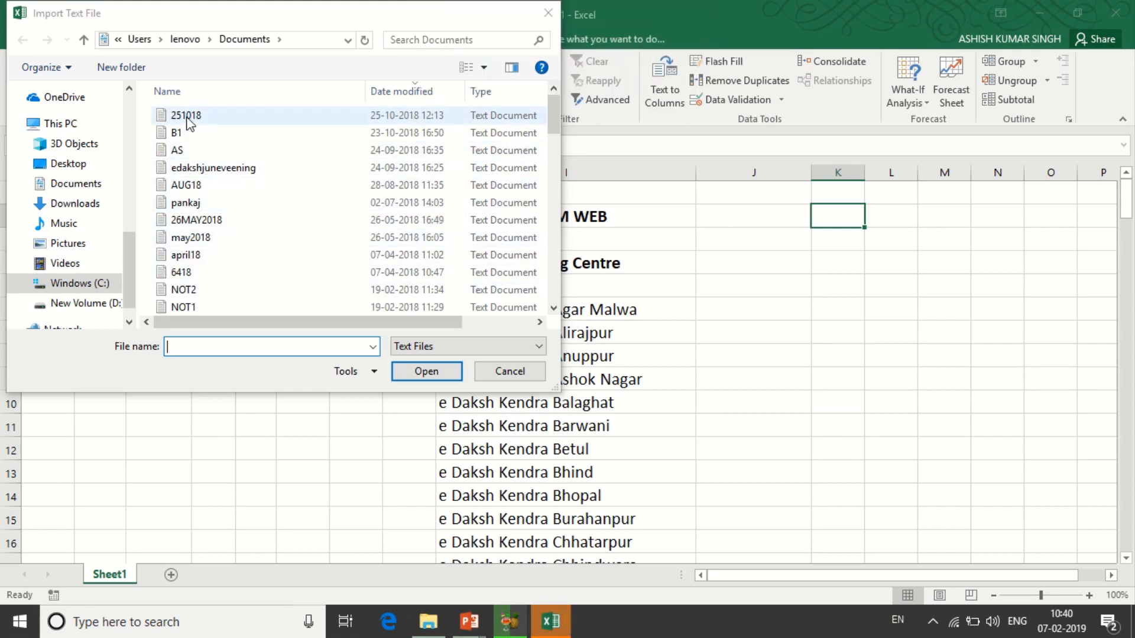
{"action": "left_click", "coordinate": [180, 204]}
{"action": "left_click", "coordinate": [417, 373]}
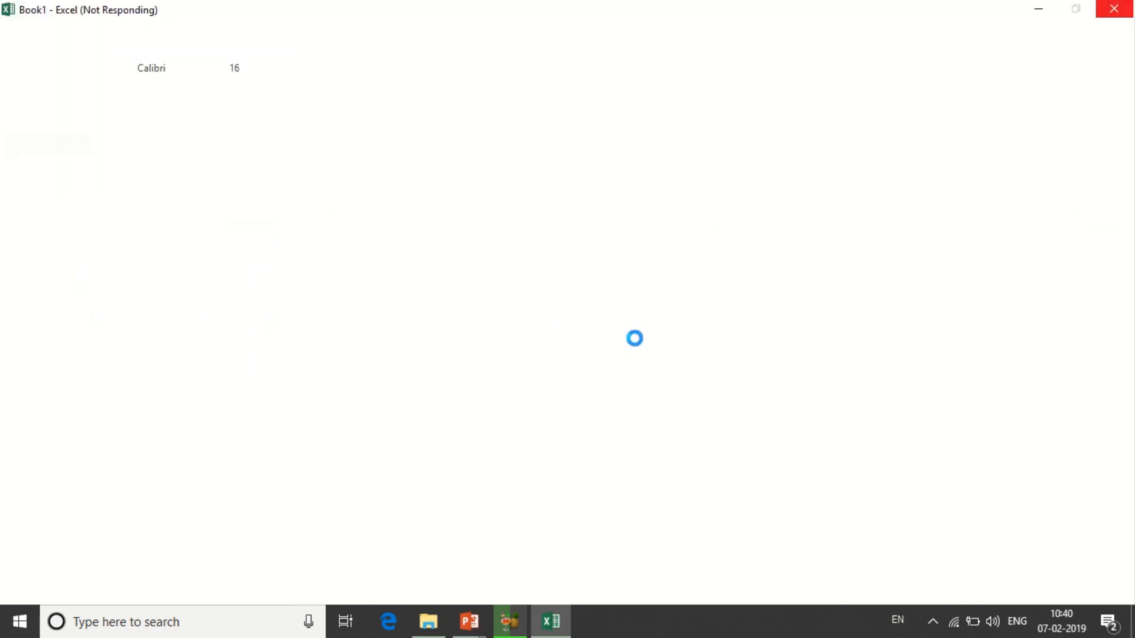
Complete the text import settings as delimited data with tab and space as delimiters and General column format.
{"action": "mouse_move", "coordinate": [430, 2]}
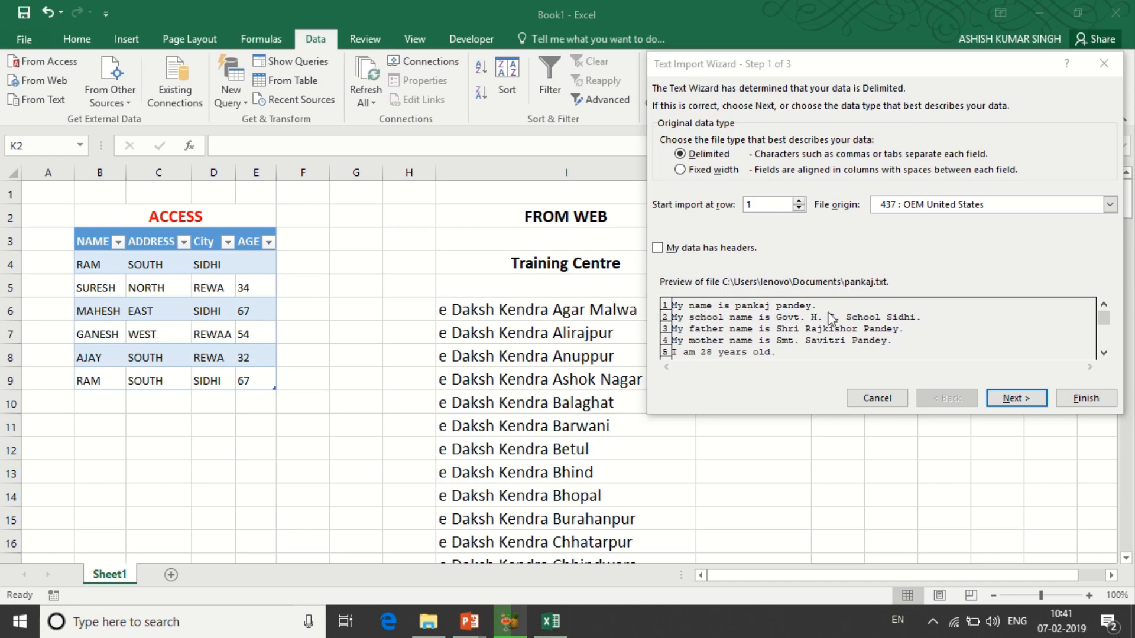
{"action": "left_click", "coordinate": [1022, 400]}
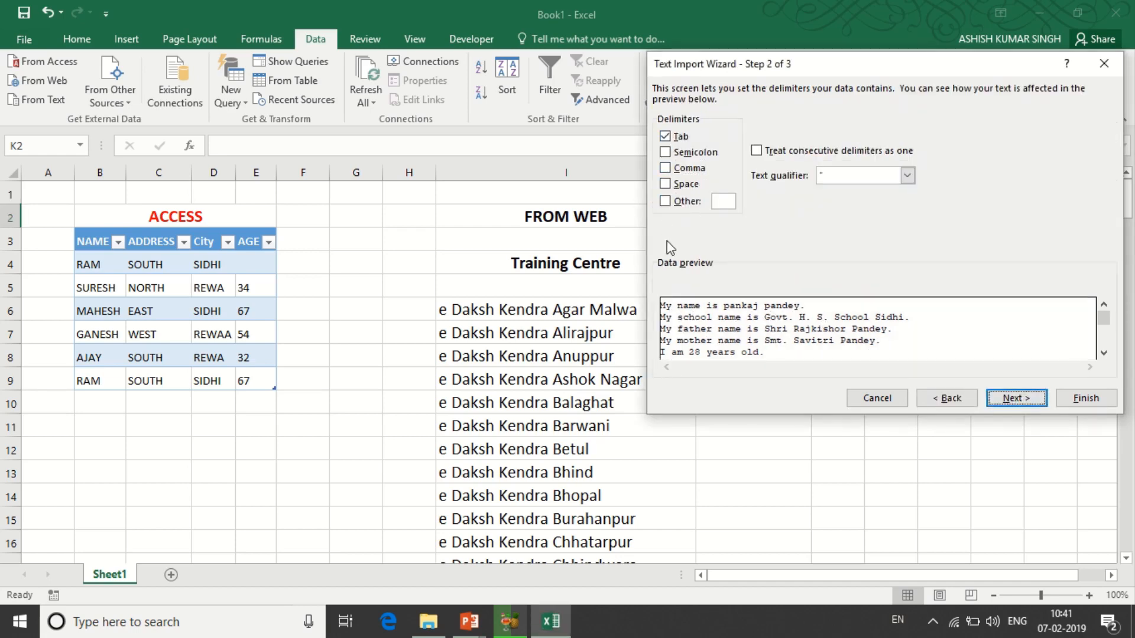
{"action": "left_click", "coordinate": [666, 185]}
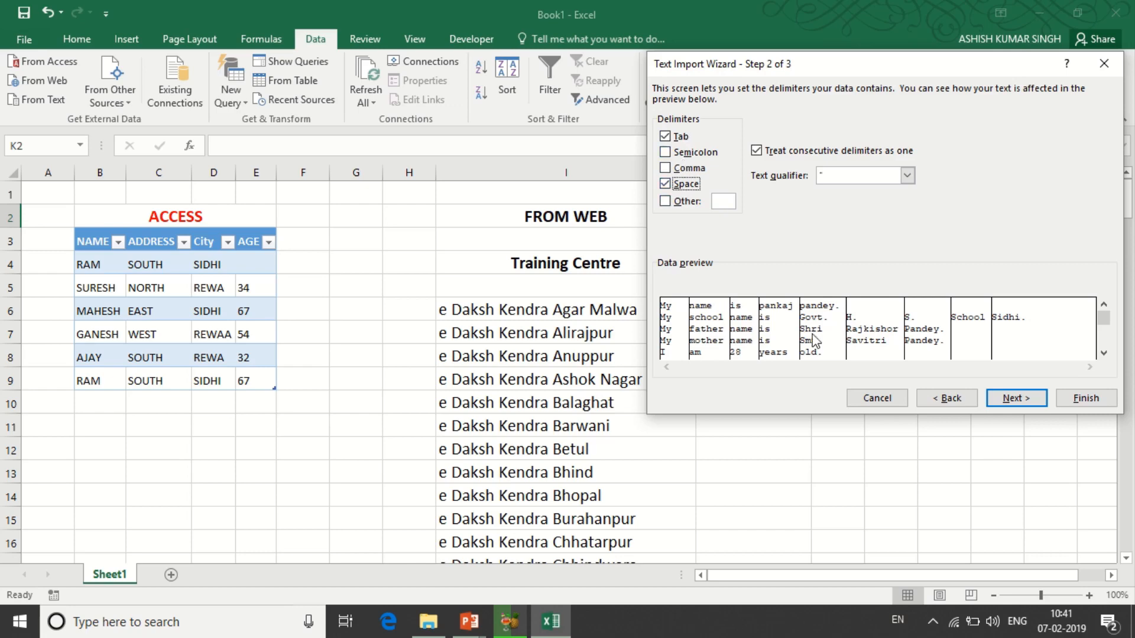
{"action": "left_click", "coordinate": [1016, 398]}
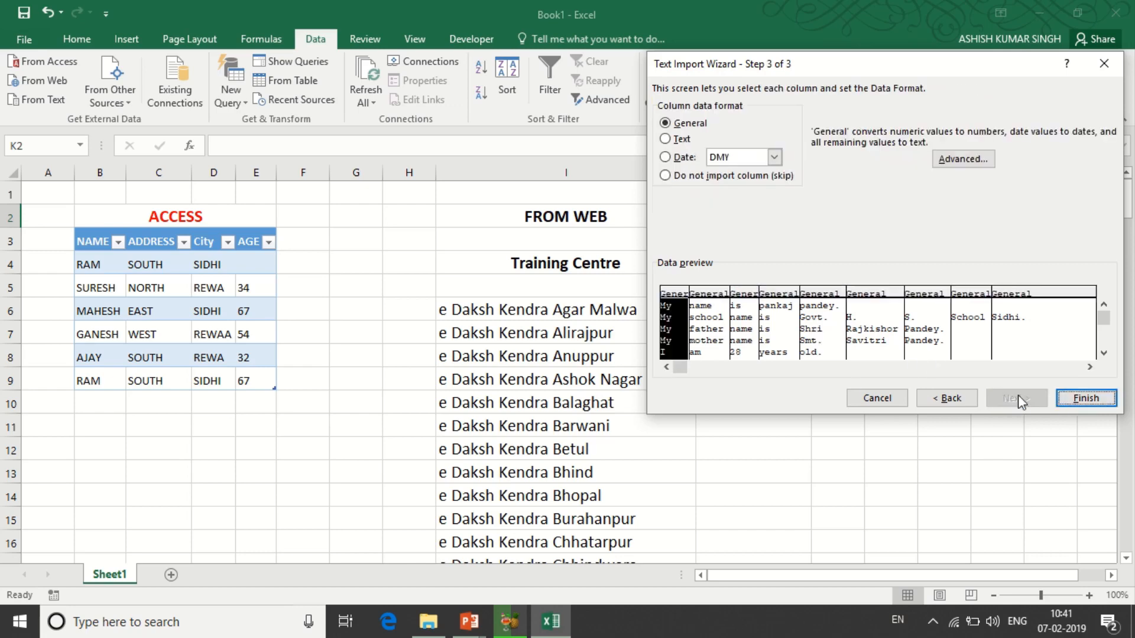
{"action": "left_click", "coordinate": [1088, 399]}
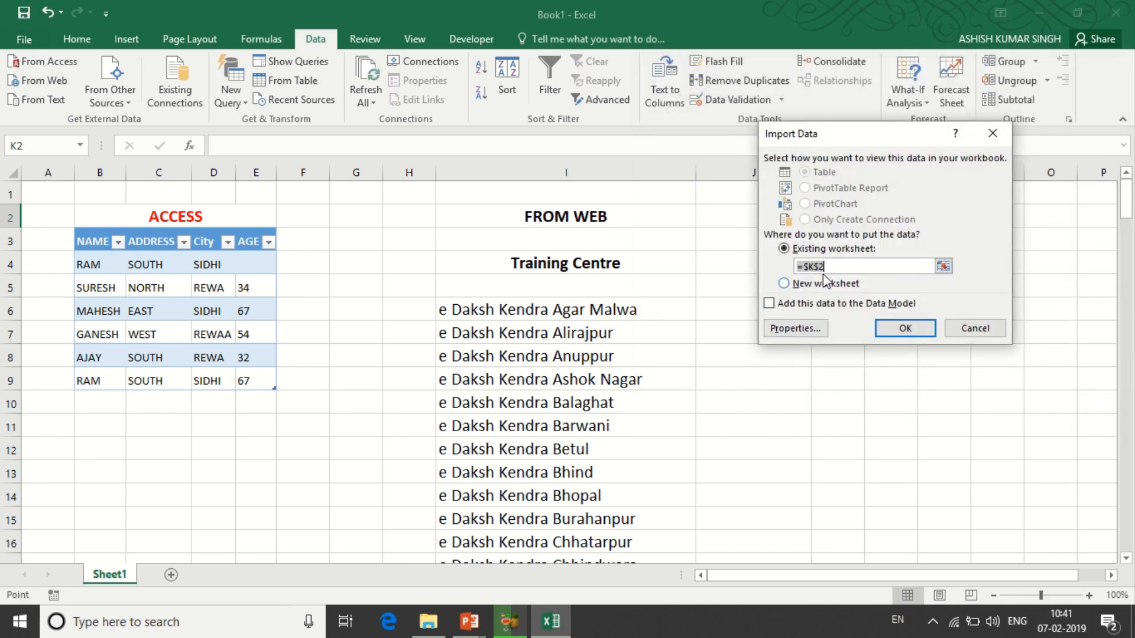
Place the imported text data in the existing worksheet starting at cell K6.
{"action": "left_click_drag", "start_coordinate": [863, 133], "coordinate": [634, 72]}
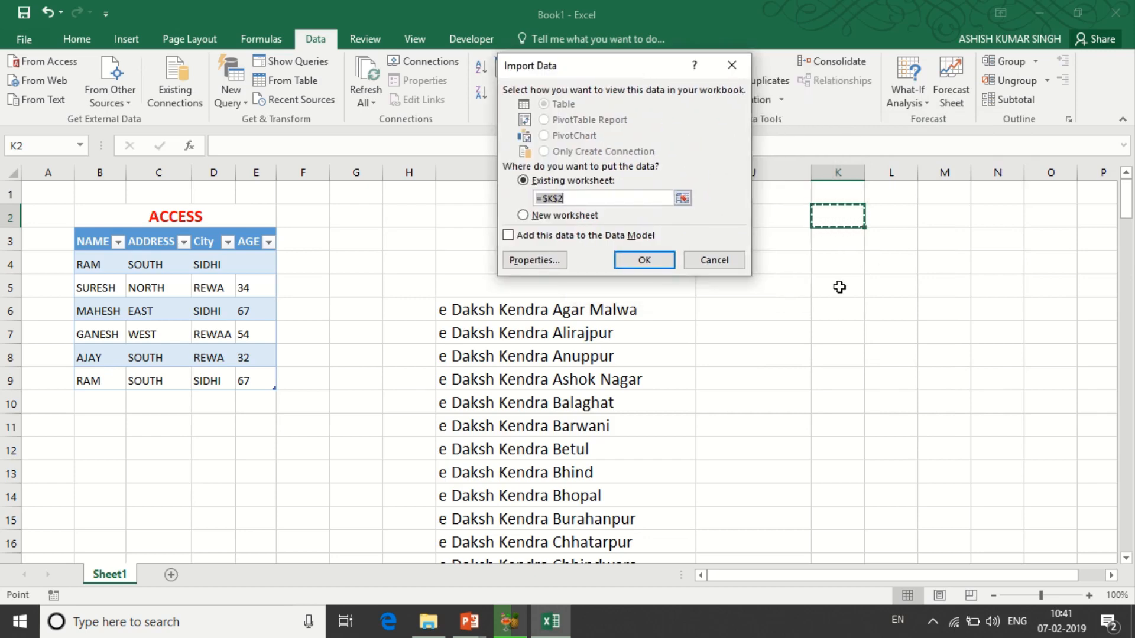
{"action": "left_click", "coordinate": [837, 309]}
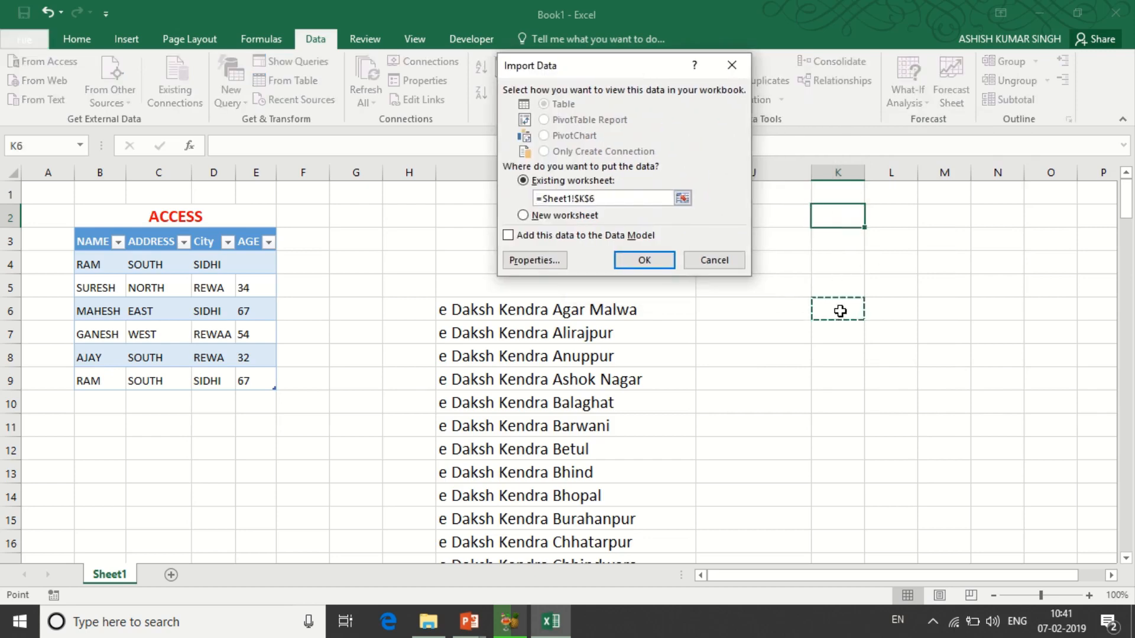
{"action": "left_click", "coordinate": [638, 259]}
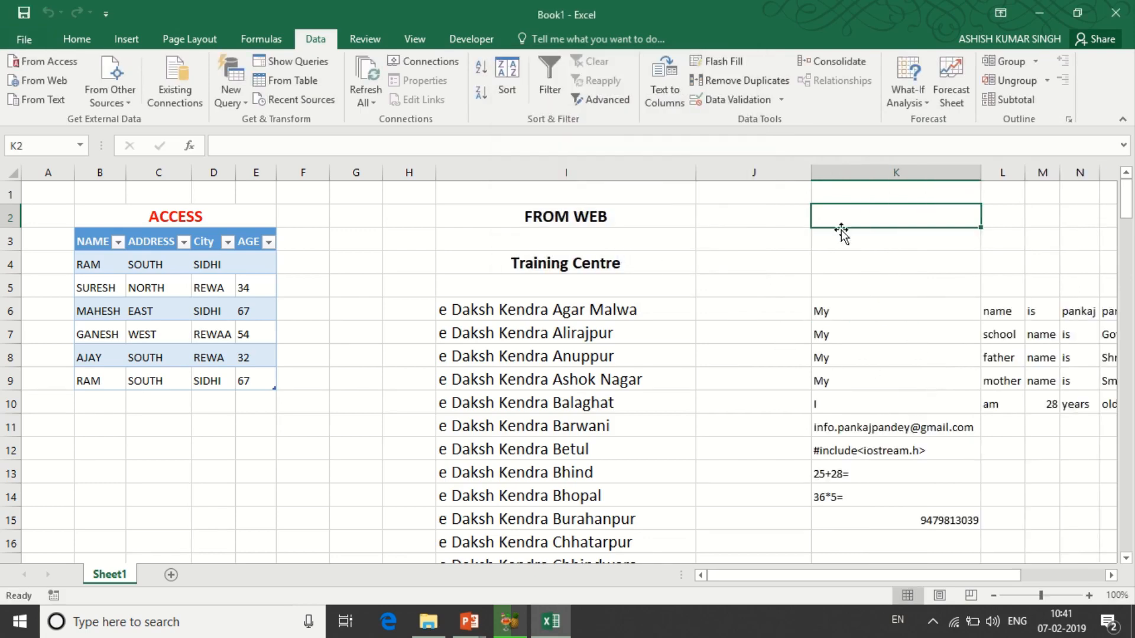
Enter the heading FROM TEXT in cell K2, above the imported text data.
{"action": "left_click_drag", "start_coordinate": [896, 214], "coordinate": [1045, 215]}
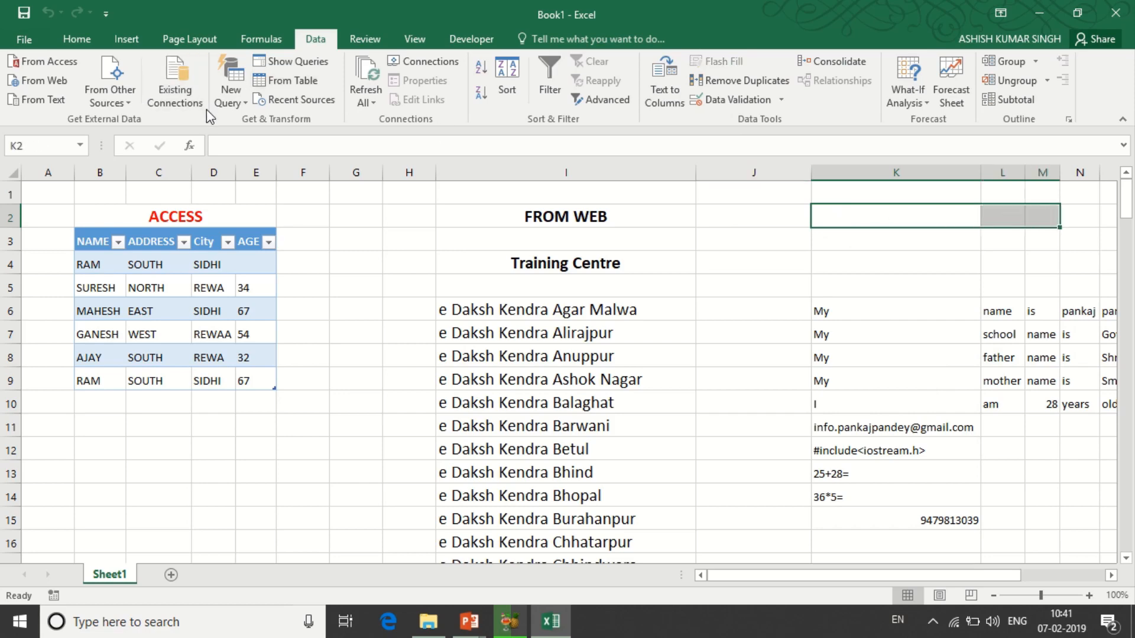
{"action": "type", "text": "FROM T"}
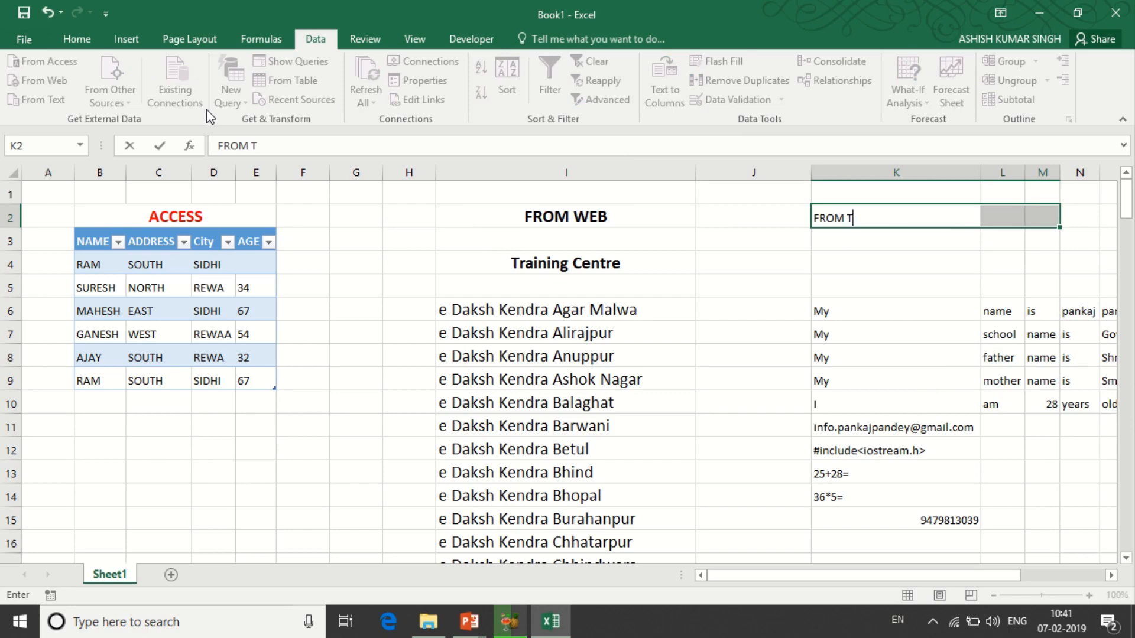
{"action": "type", "text": "EXT"}
{"action": "key", "text": "Down"}
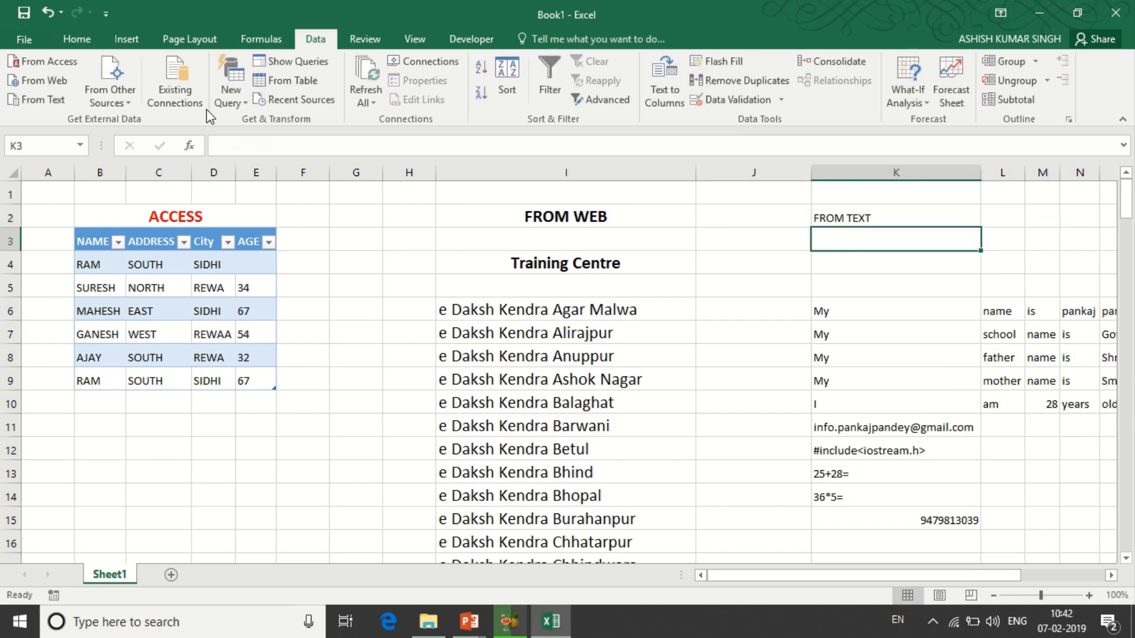
{"action": "key", "text": "Up"}
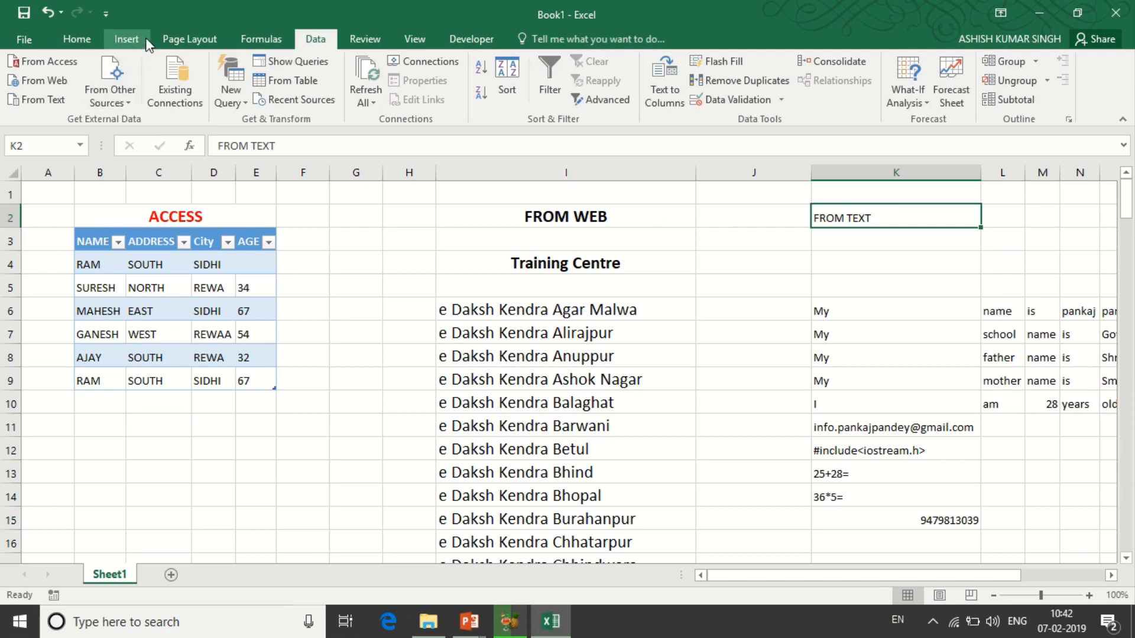
Merge and center the FROM TEXT heading across K2:N2 and make it bold and red.
{"action": "left_click", "coordinate": [81, 40]}
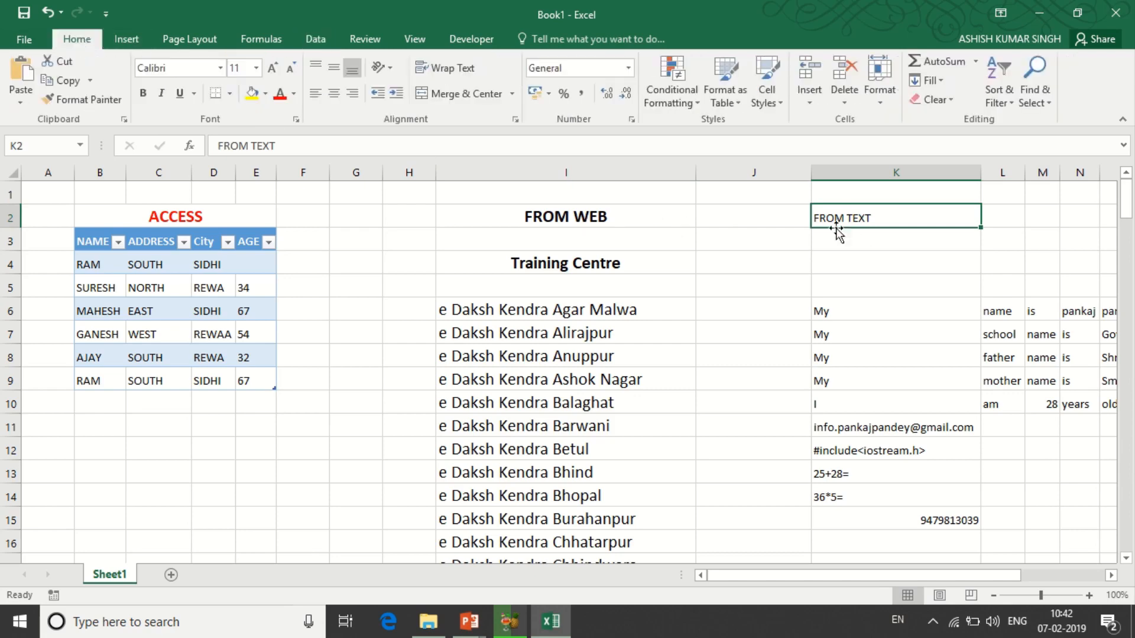
{"action": "left_click_drag", "start_coordinate": [868, 214], "coordinate": [1072, 214]}
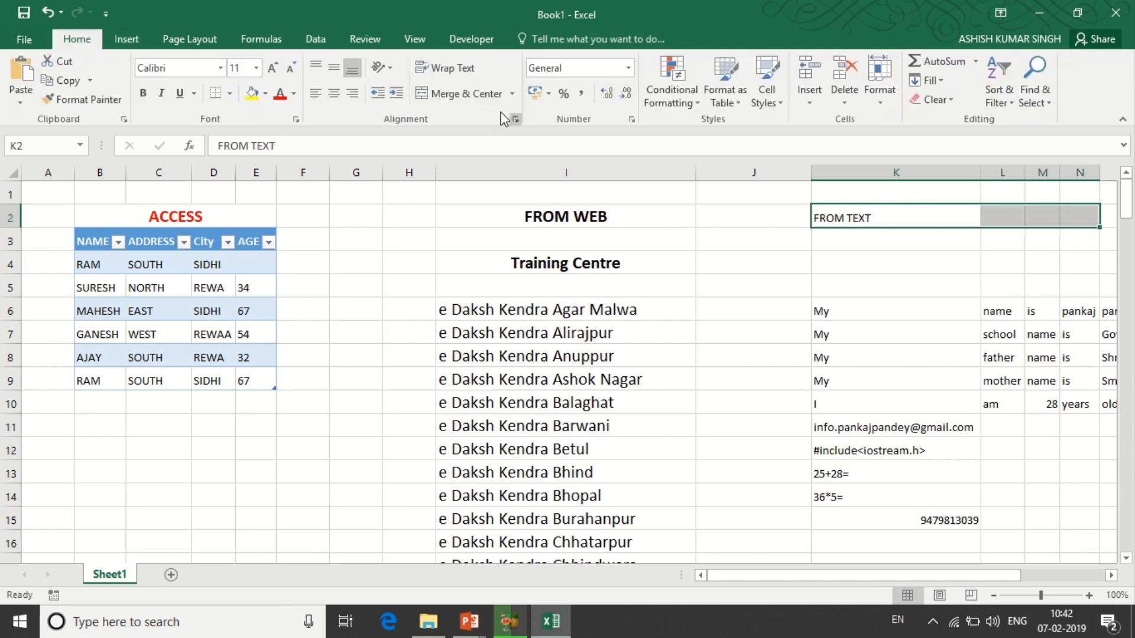
{"action": "left_click", "coordinate": [448, 96]}
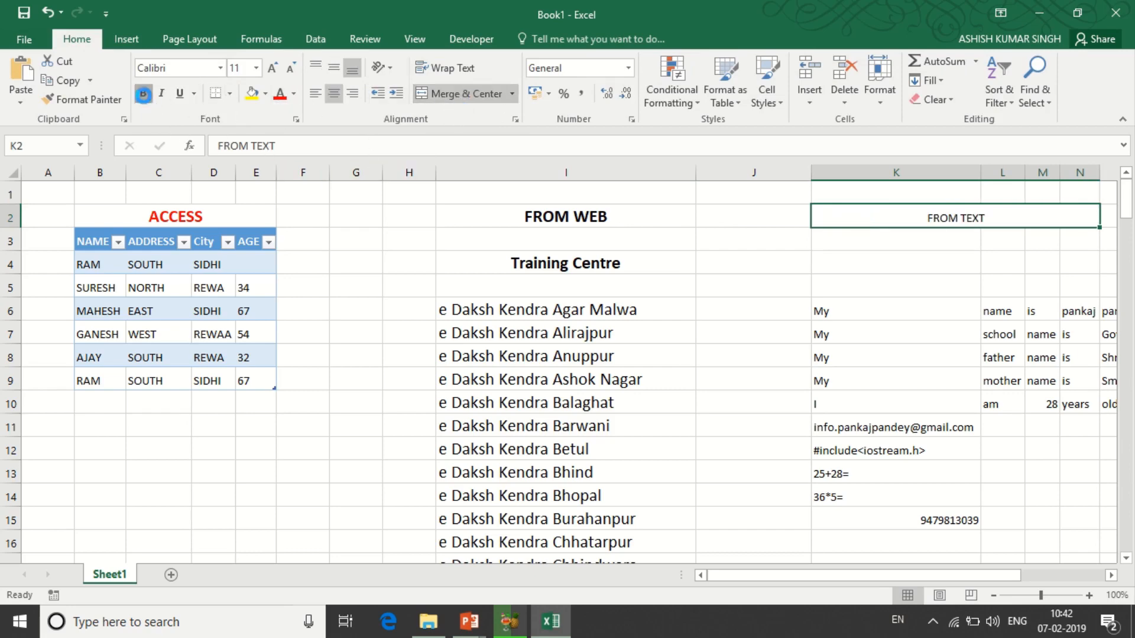
{"action": "left_click", "coordinate": [143, 93]}
{"action": "left_click", "coordinate": [280, 95]}
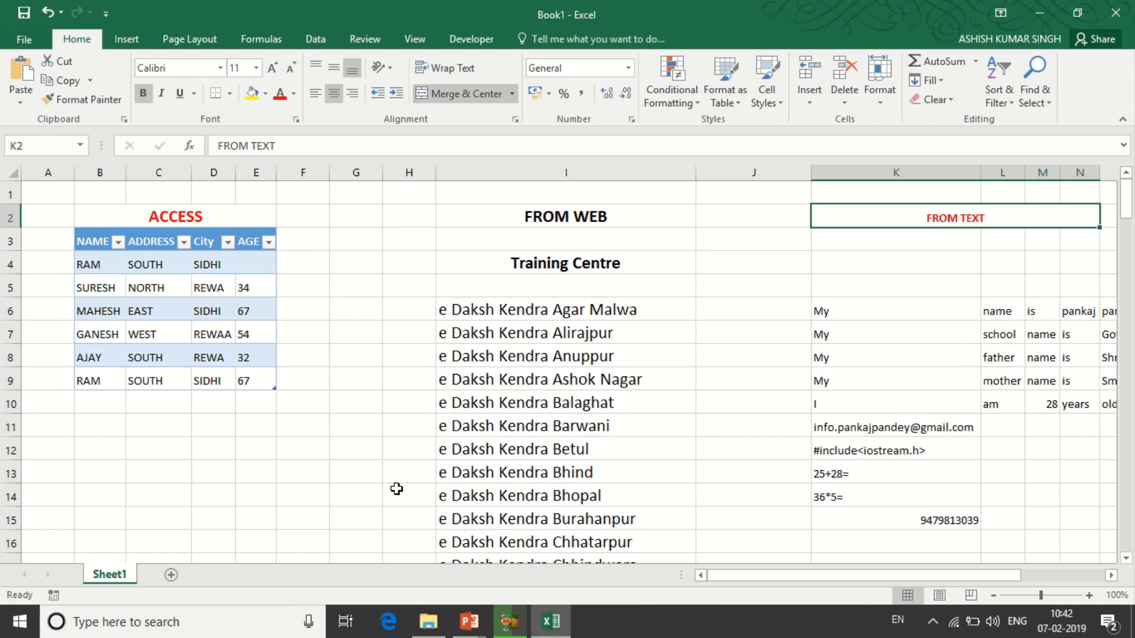
Add a new worksheet after Sheet1.
{"action": "left_click", "coordinate": [171, 576]}
{"action": "mouse_move", "coordinate": [504, 6]}
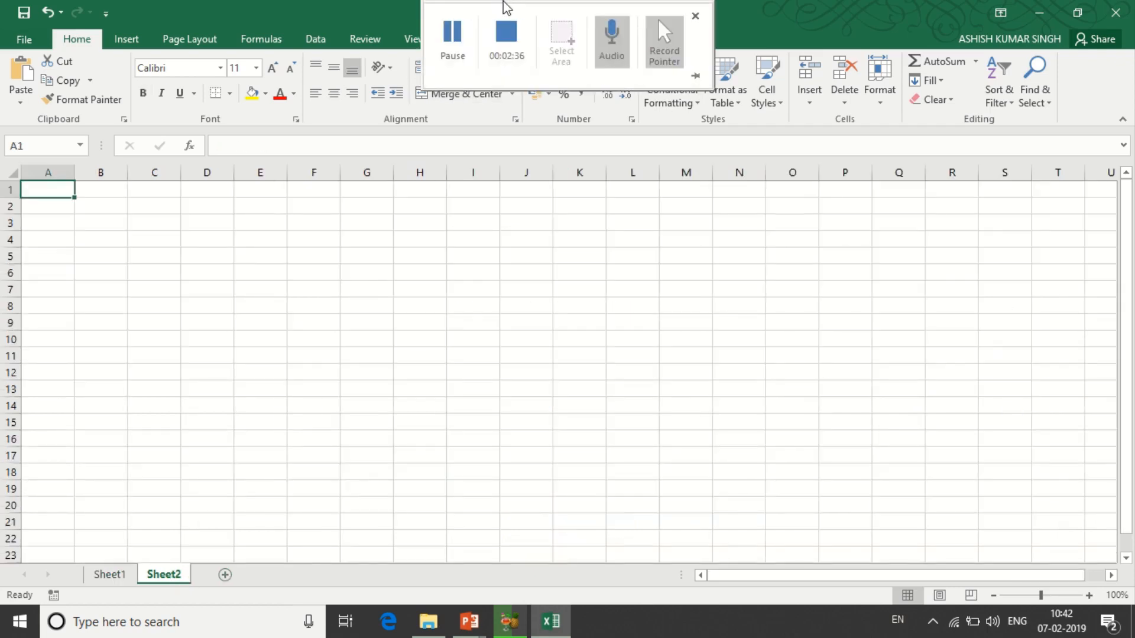
{"action": "left_click", "coordinate": [509, 59]}
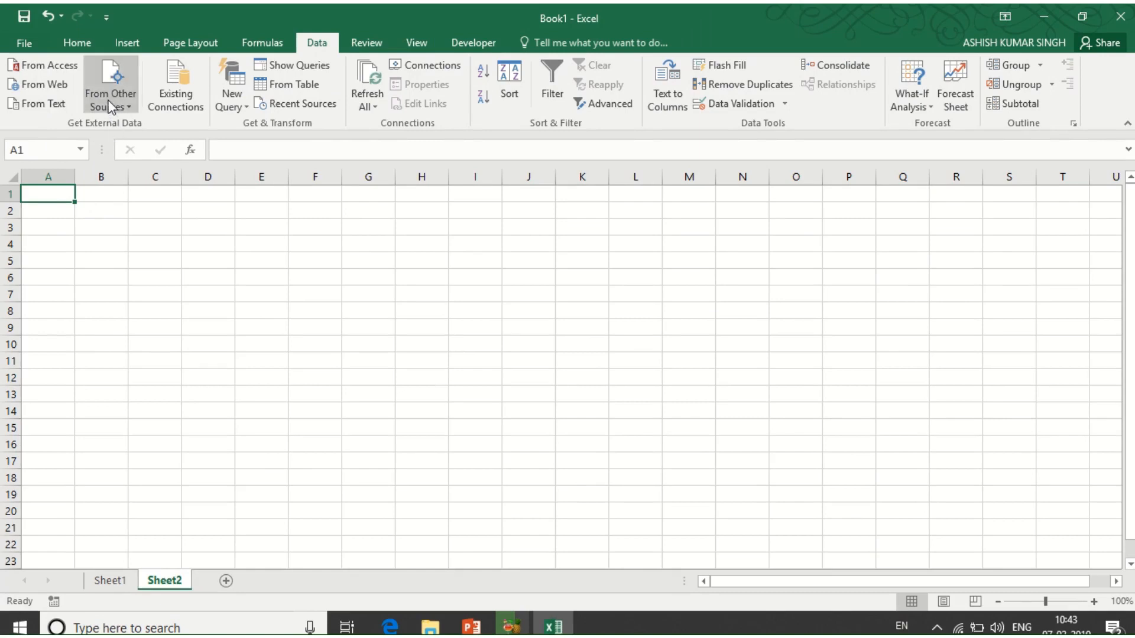
Increase the font size of all cells on Sheet2 to 18.
{"action": "left_click", "coordinate": [98, 211]}
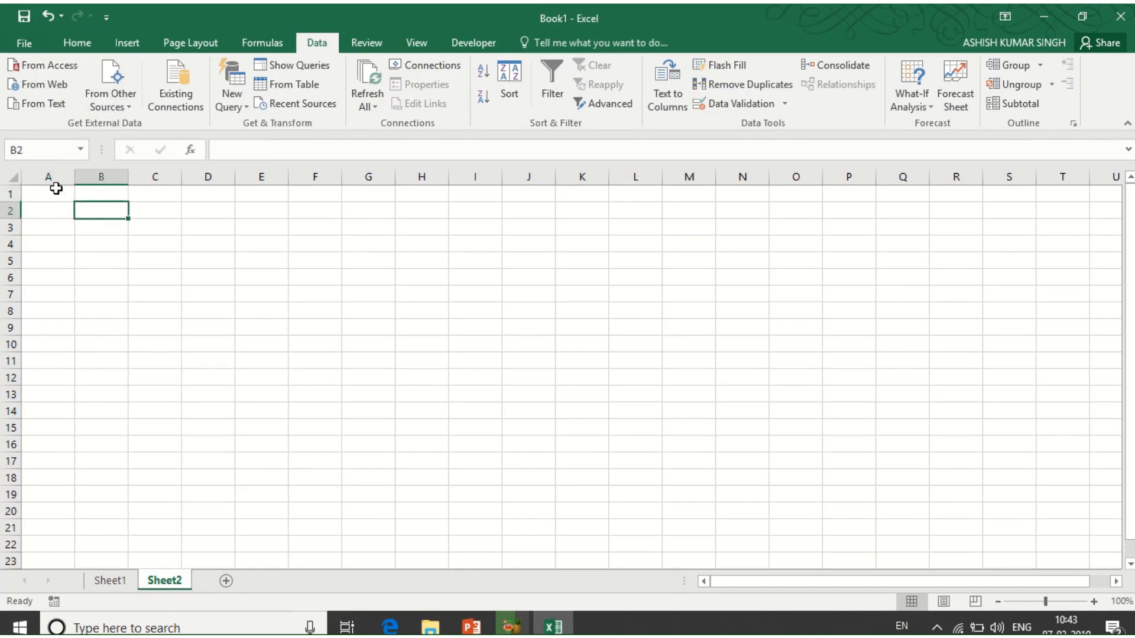
{"action": "left_click", "coordinate": [15, 178]}
{"action": "left_click", "coordinate": [81, 42]}
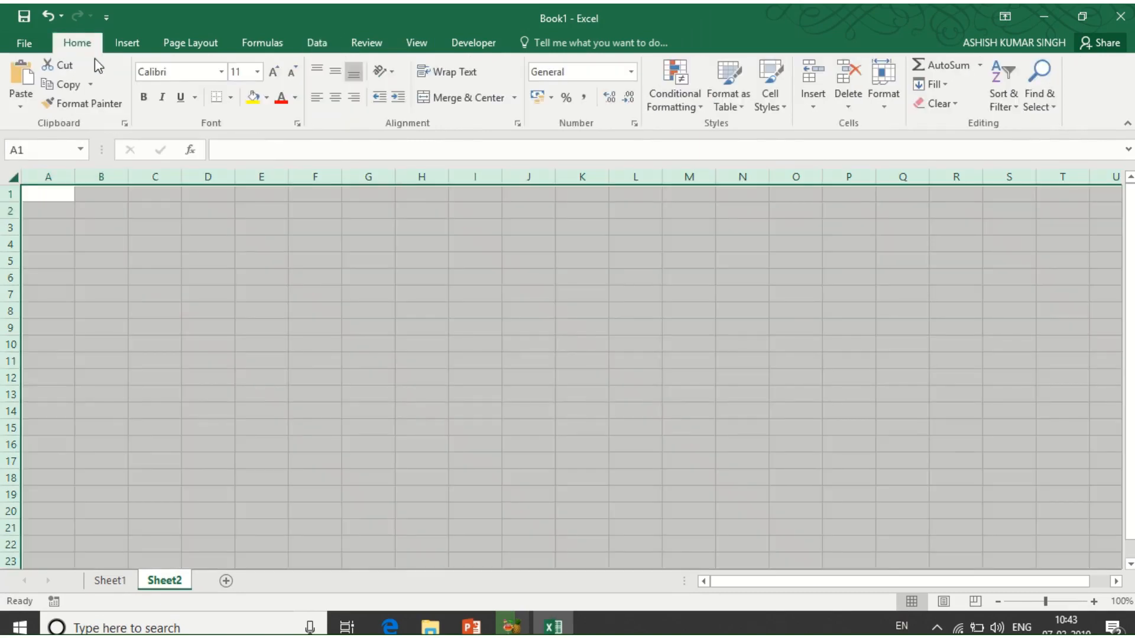
{"action": "left_click", "coordinate": [273, 72]}
{"action": "left_click", "coordinate": [274, 72]}
{"action": "left_click", "coordinate": [274, 72]}
{"action": "left_click", "coordinate": [274, 72]}
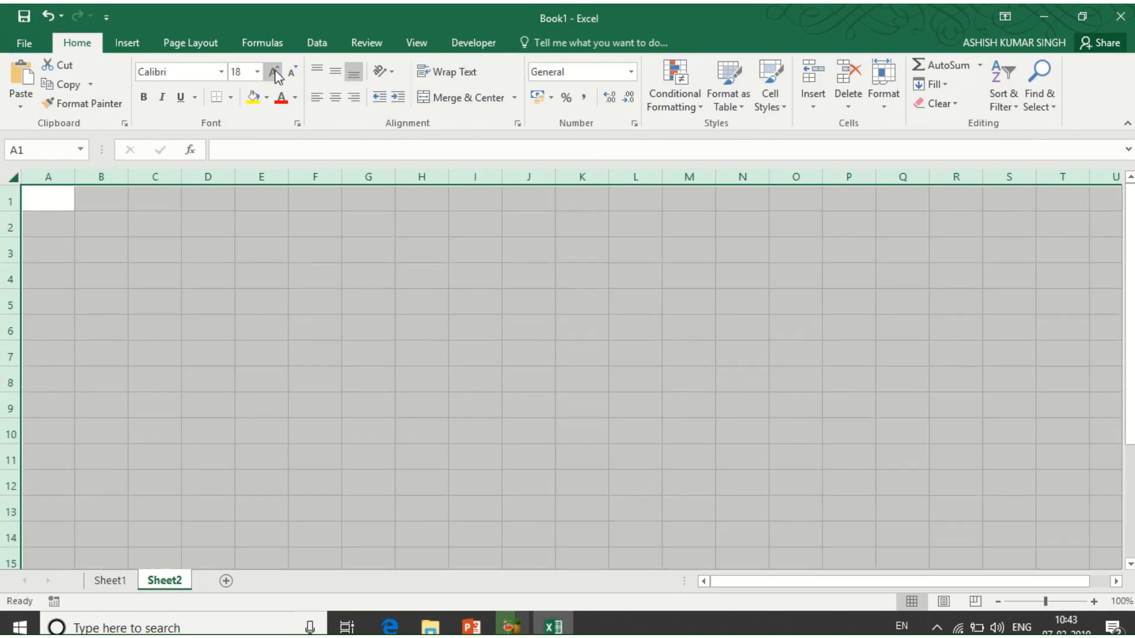
{"action": "left_click", "coordinate": [56, 197]}
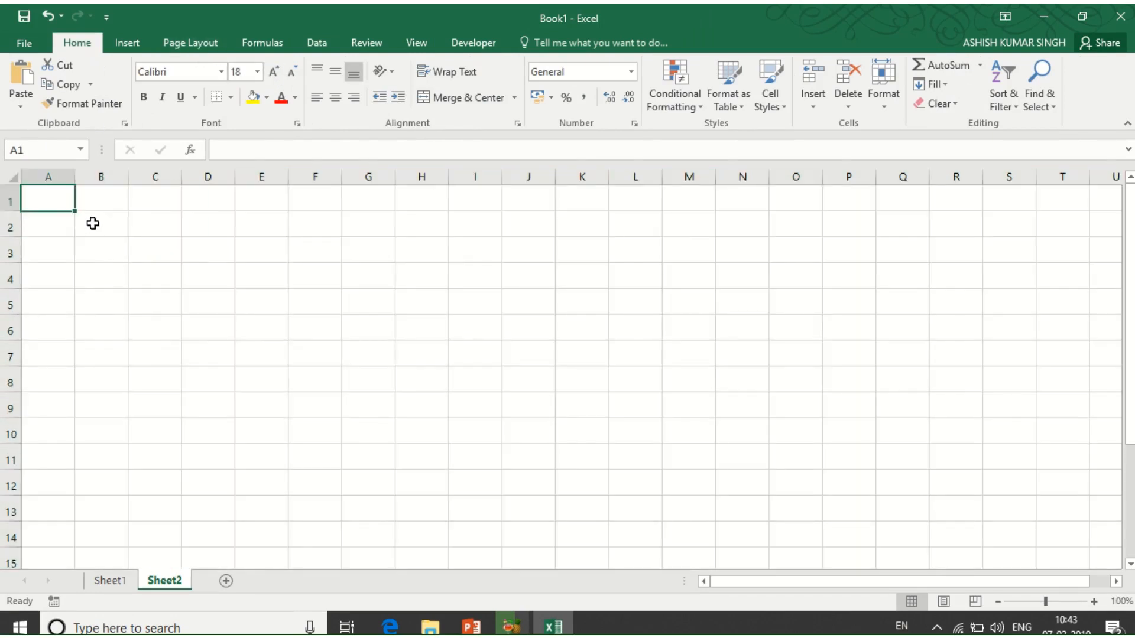
Start a Microsoft Query import for cell B2 of Sheet2 with Excel Files as the data source.
{"action": "left_click", "coordinate": [91, 223]}
{"action": "left_click", "coordinate": [332, 42]}
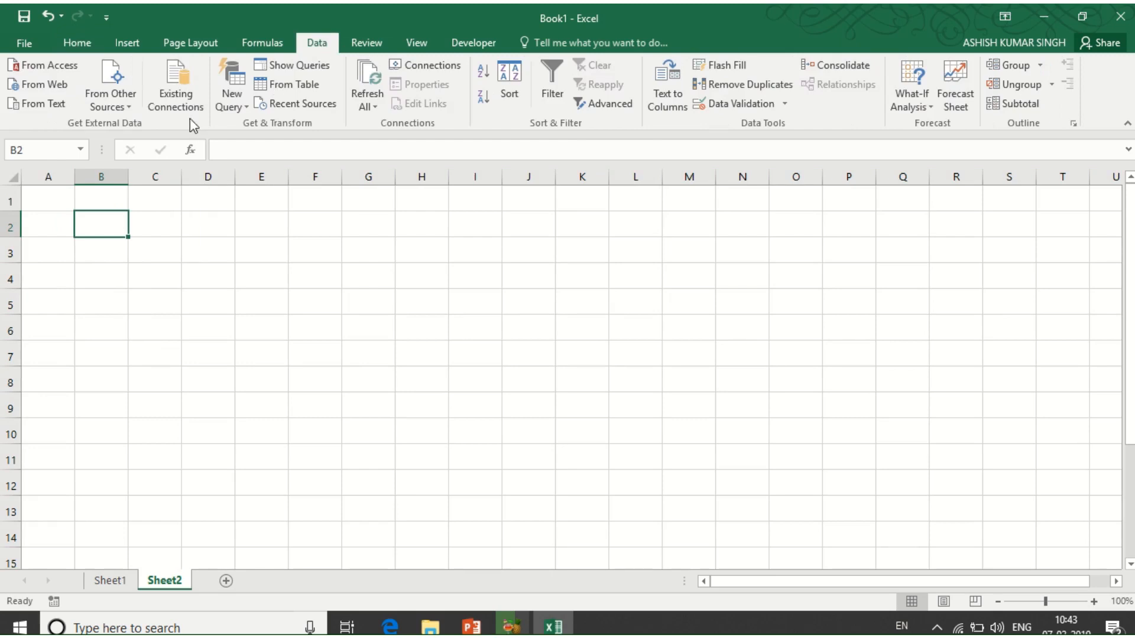
{"action": "left_click", "coordinate": [120, 107]}
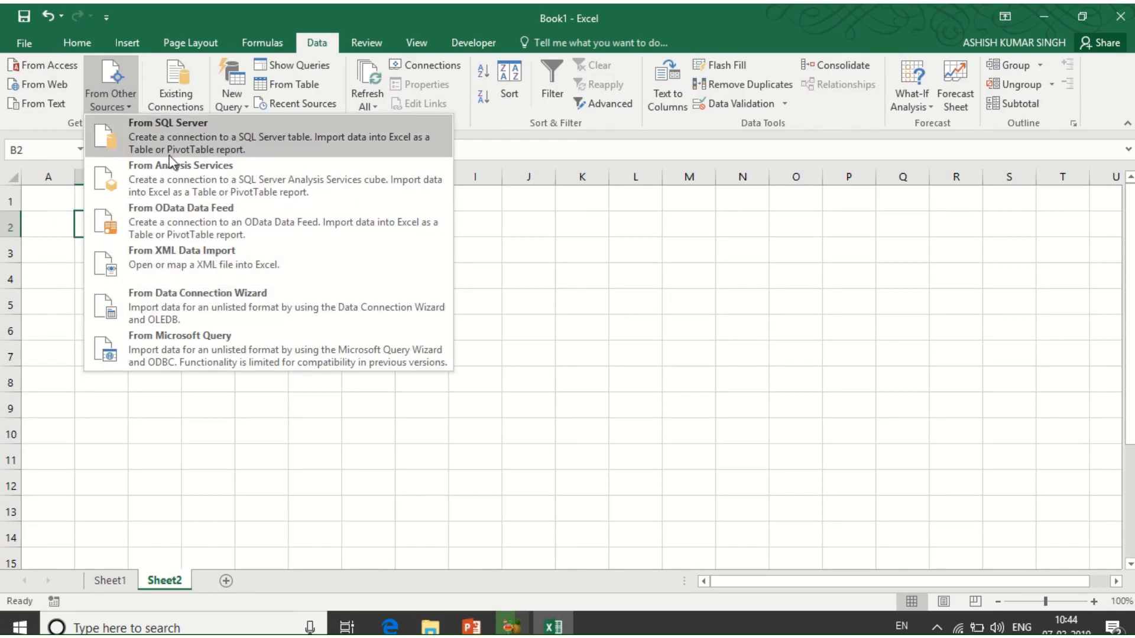
{"action": "left_click", "coordinate": [212, 350]}
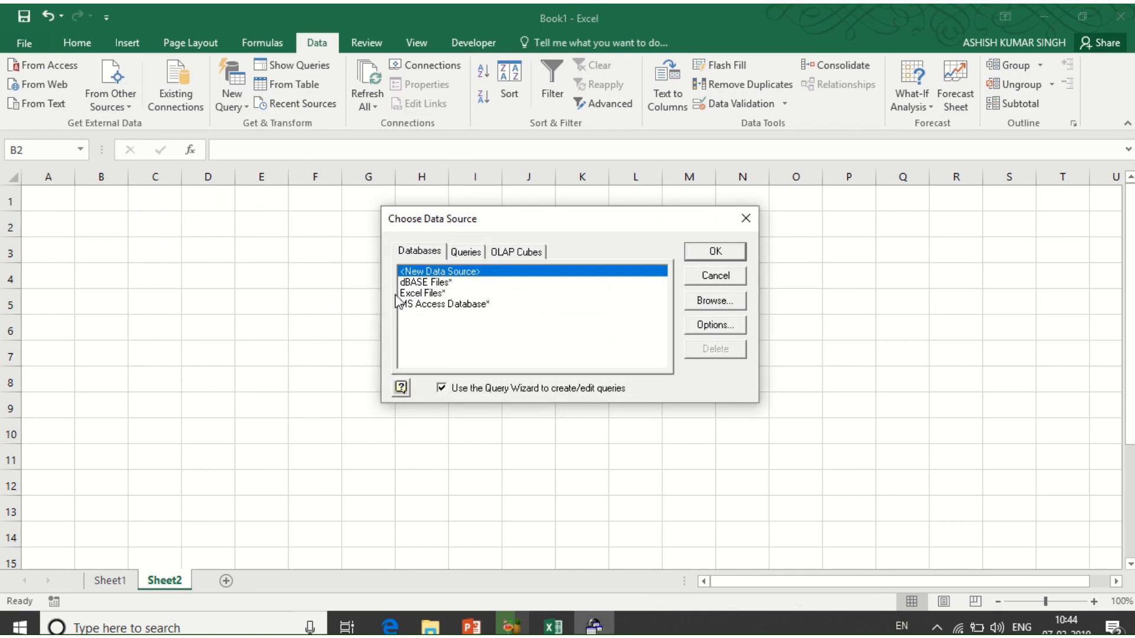
{"action": "left_click", "coordinate": [435, 294]}
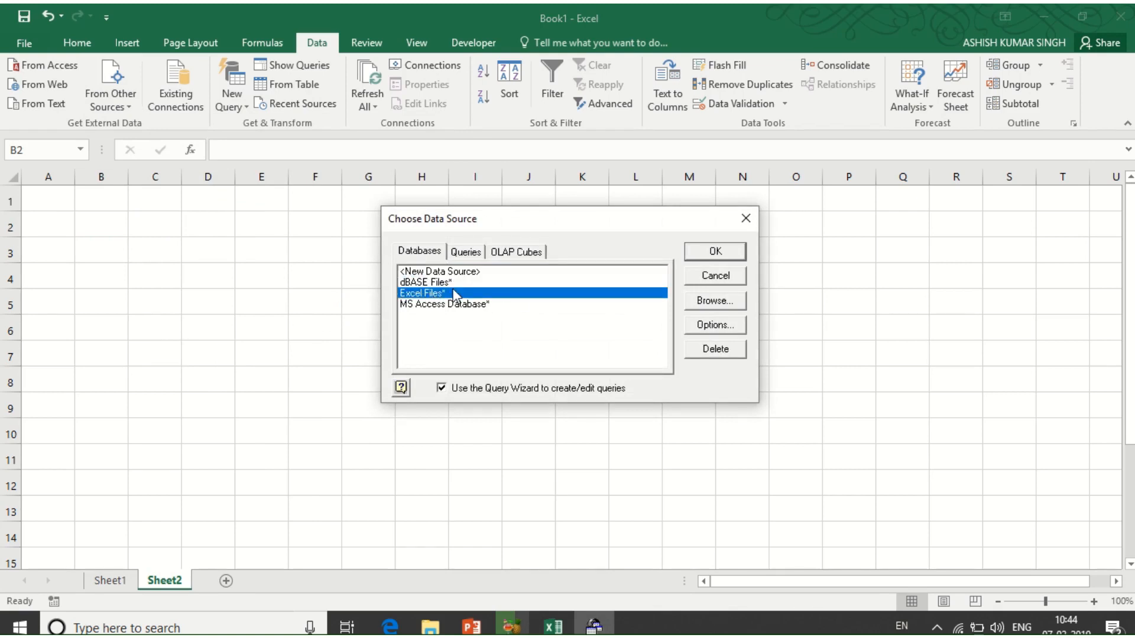
{"action": "left_click", "coordinate": [715, 253]}
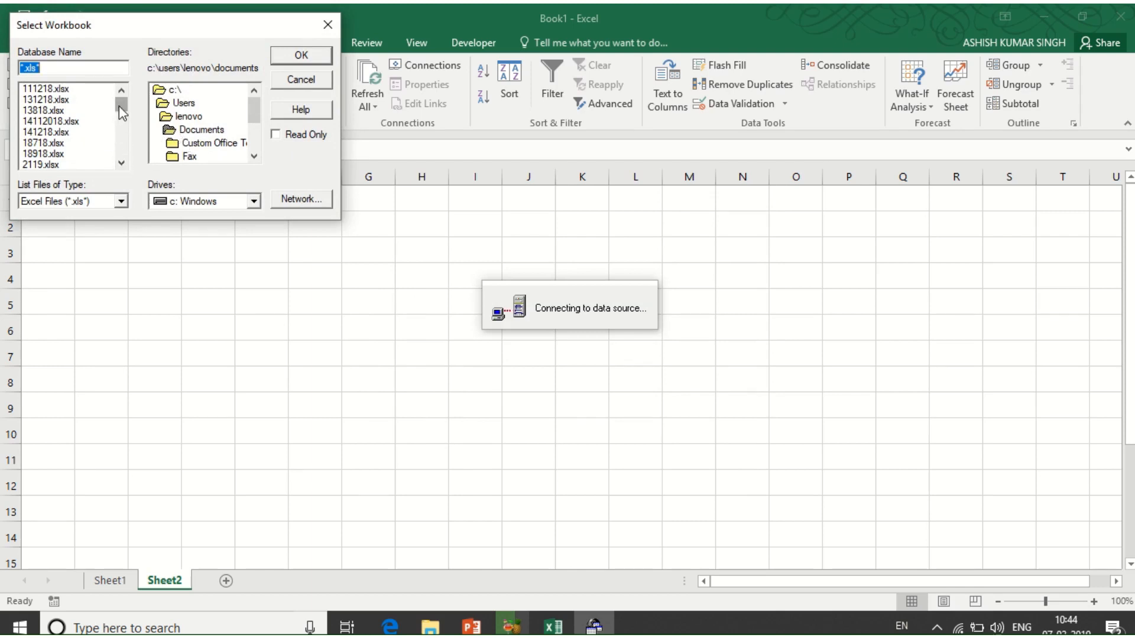
Choose the workbook APRILLIST.xlsx from the Documents folder as the query's source.
{"action": "left_click_drag", "start_coordinate": [122, 112], "coordinate": [123, 128]}
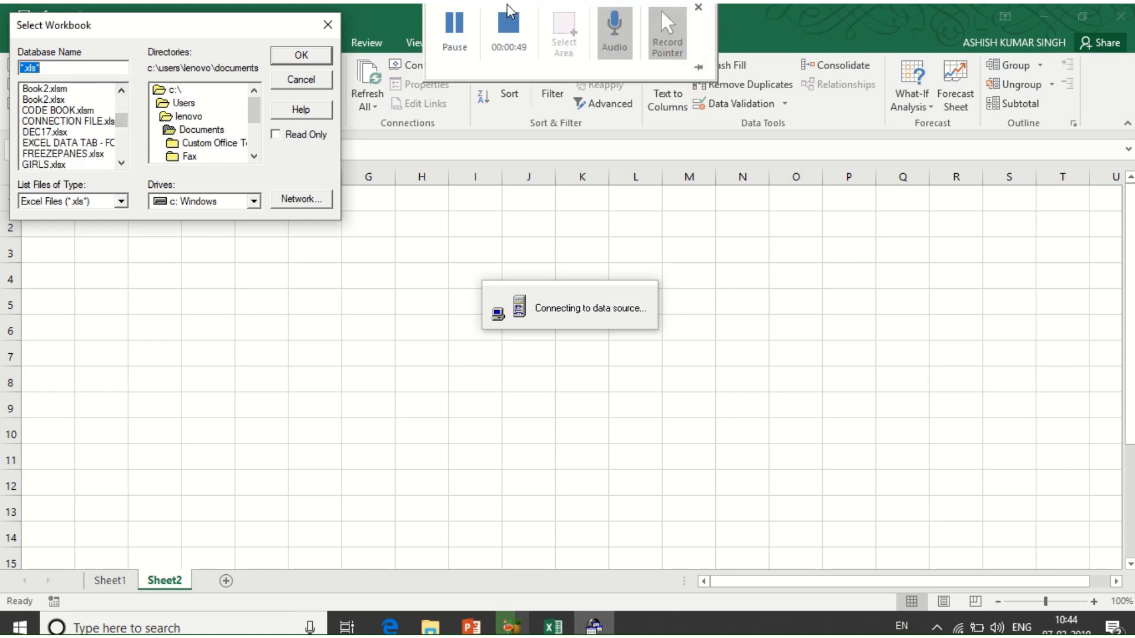
{"action": "left_click", "coordinate": [459, 59]}
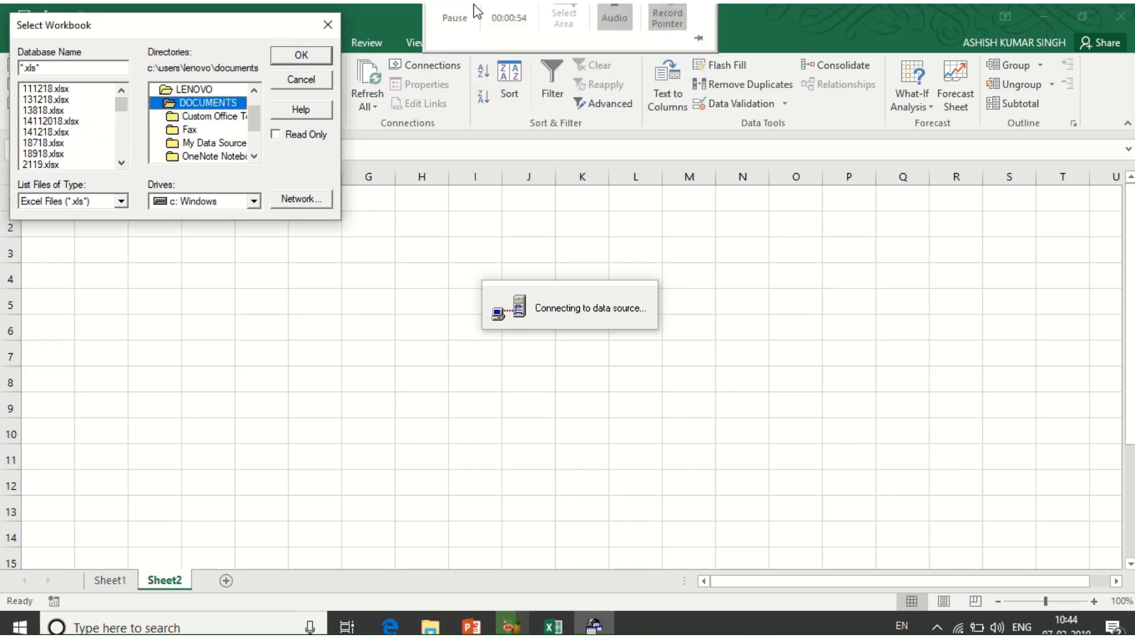
{"action": "left_click", "coordinate": [455, 18]}
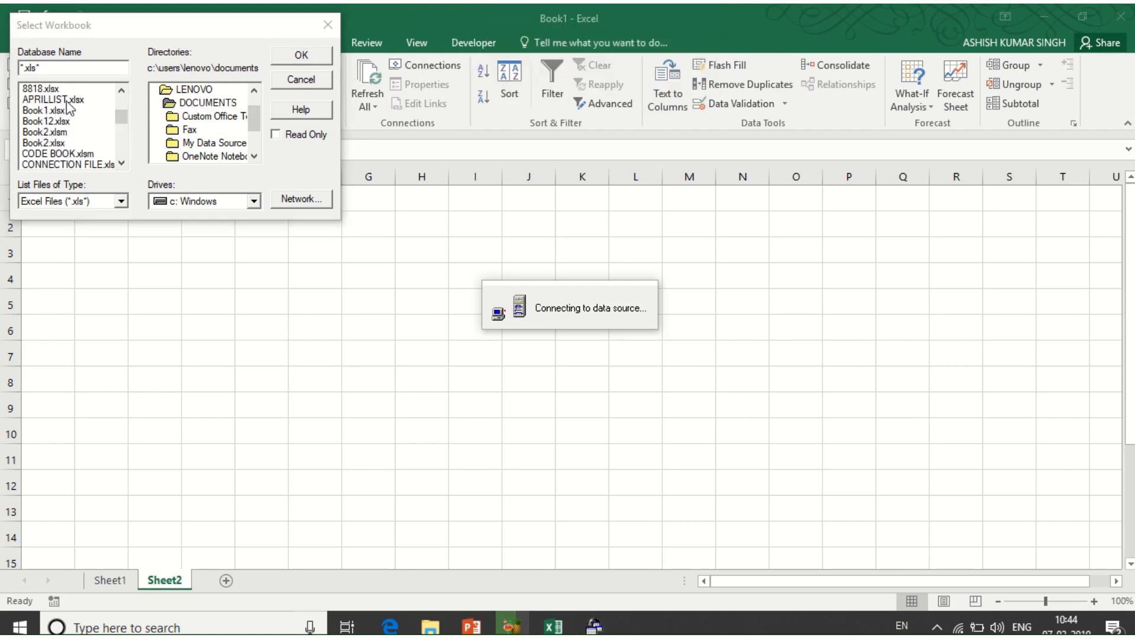
{"action": "left_click", "coordinate": [69, 100]}
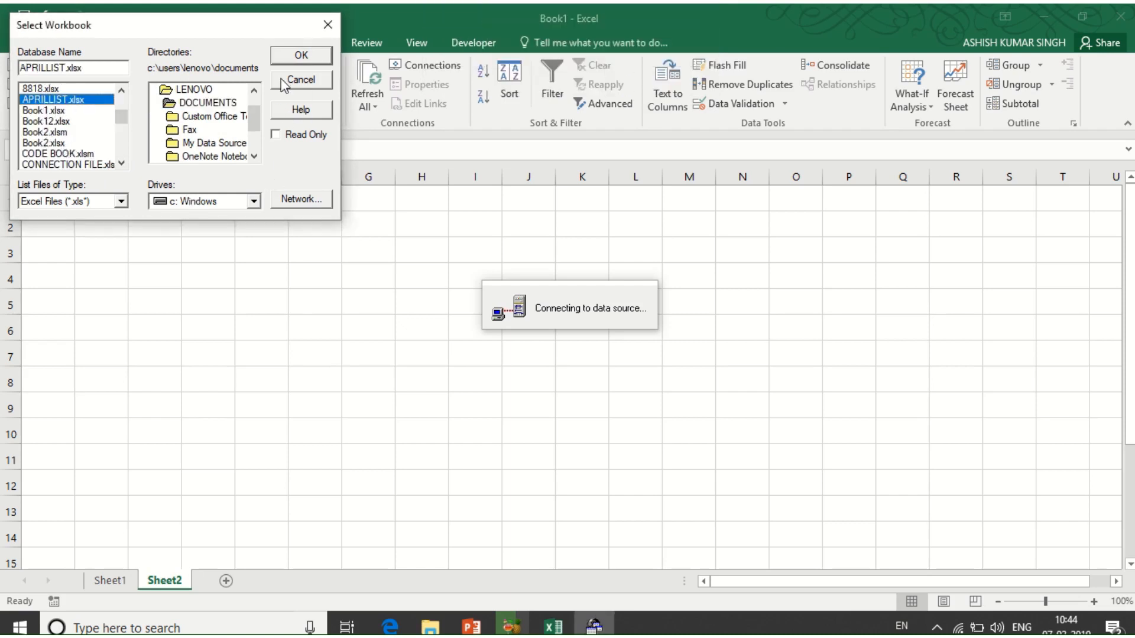
{"action": "left_click", "coordinate": [303, 58]}
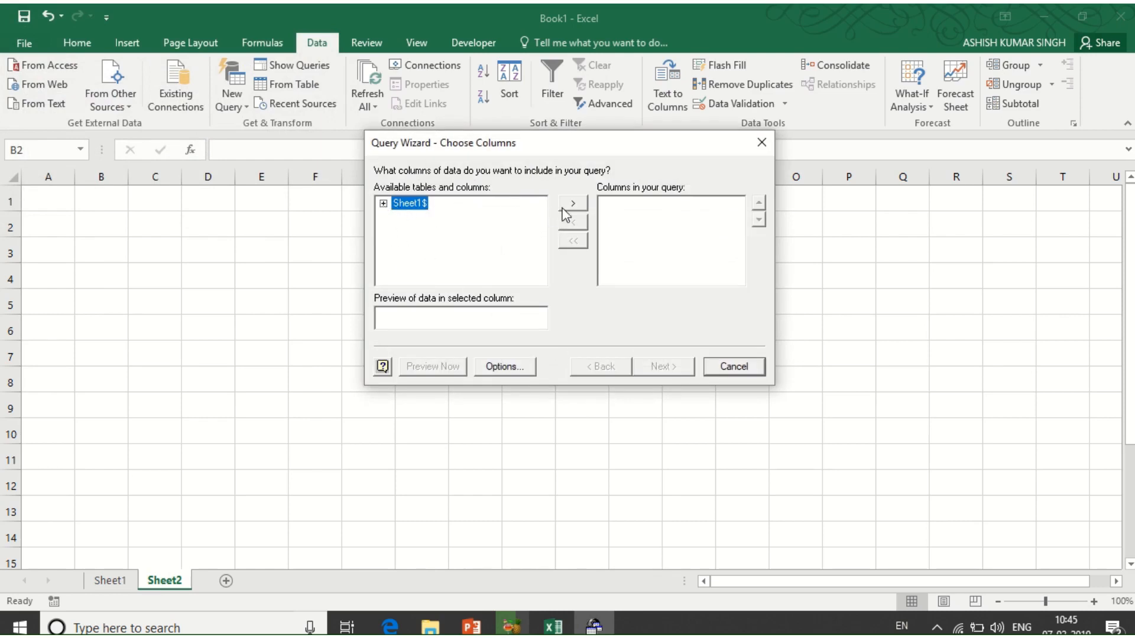
Include the NAME and CITY columns of Sheet1$ in the query and continue to the filter settings.
{"action": "left_click", "coordinate": [383, 204]}
{"action": "left_click", "coordinate": [423, 217]}
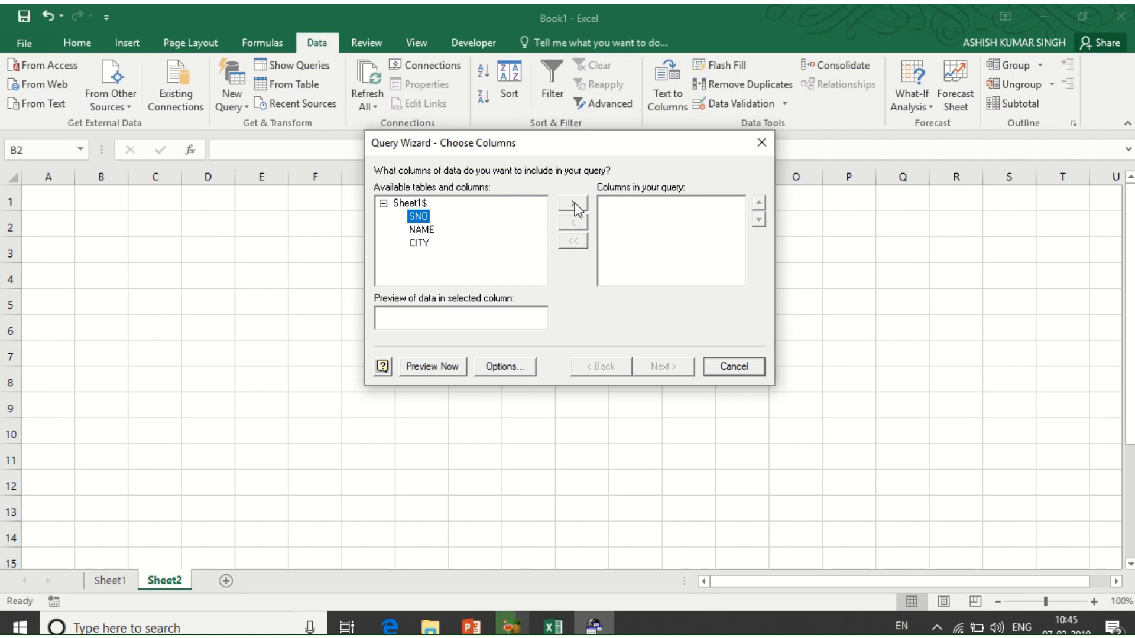
{"action": "left_click", "coordinate": [433, 230]}
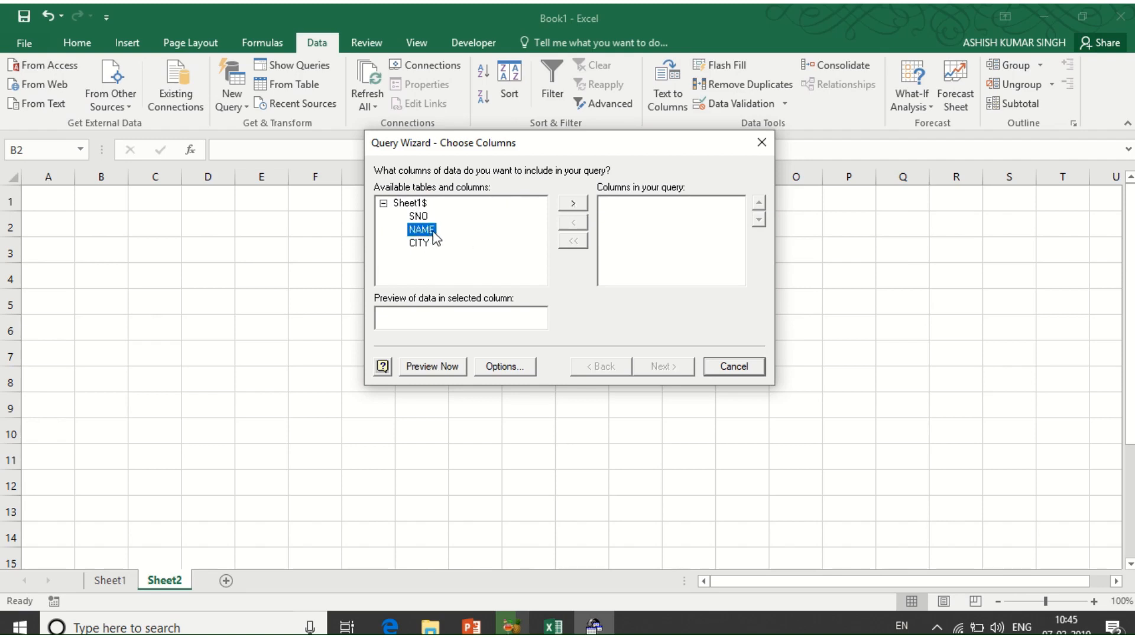
{"action": "left_click", "coordinate": [573, 208]}
{"action": "left_click", "coordinate": [571, 204]}
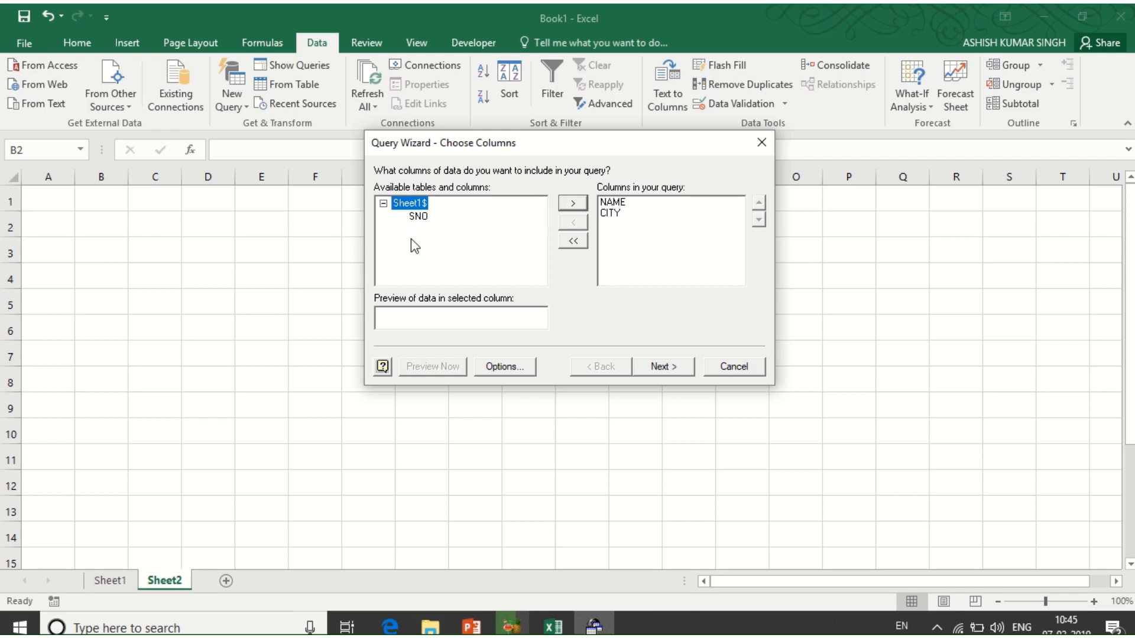
{"action": "left_click", "coordinate": [663, 366]}
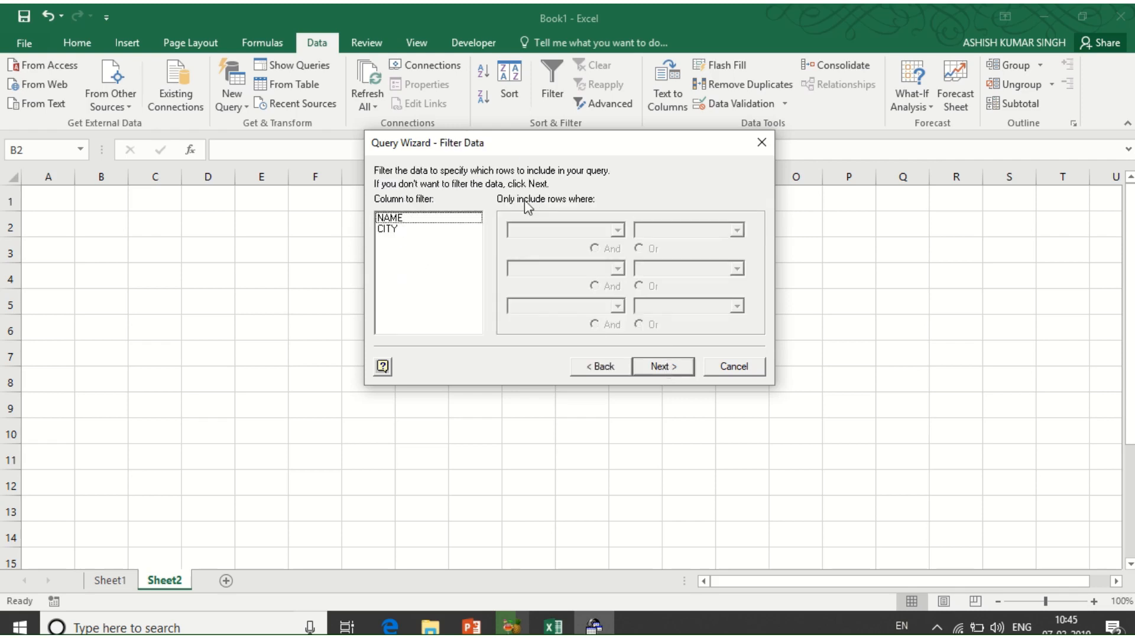
Leave the query rows unfiltered and sort the data by NAME.
{"action": "mouse_move", "coordinate": [496, 6]}
{"action": "left_click", "coordinate": [454, 47]}
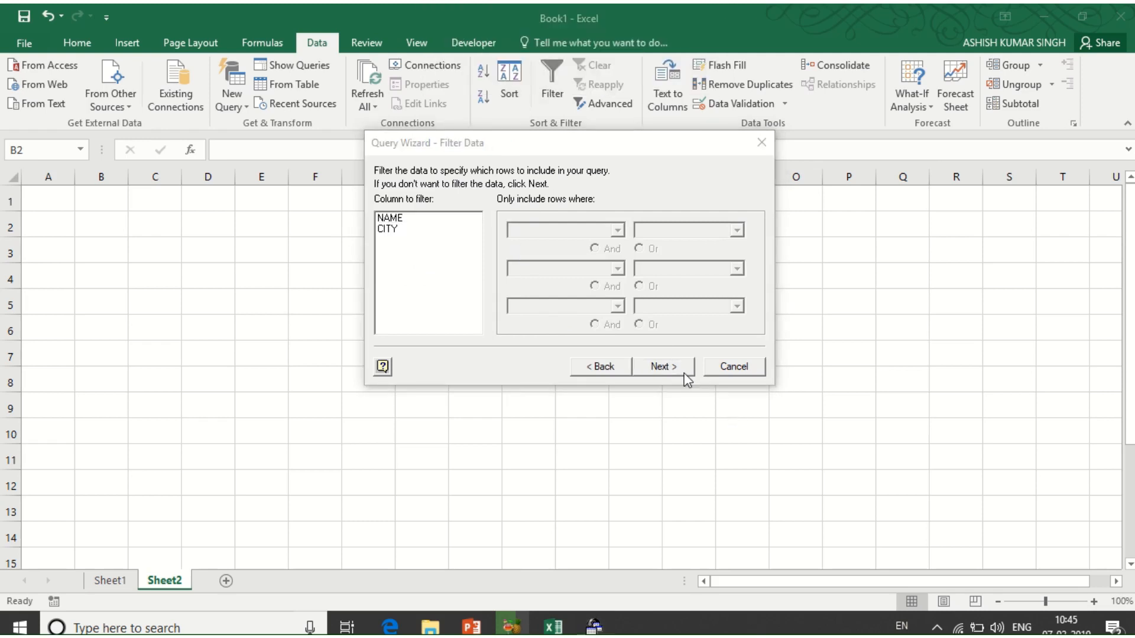
{"action": "left_click", "coordinate": [669, 368]}
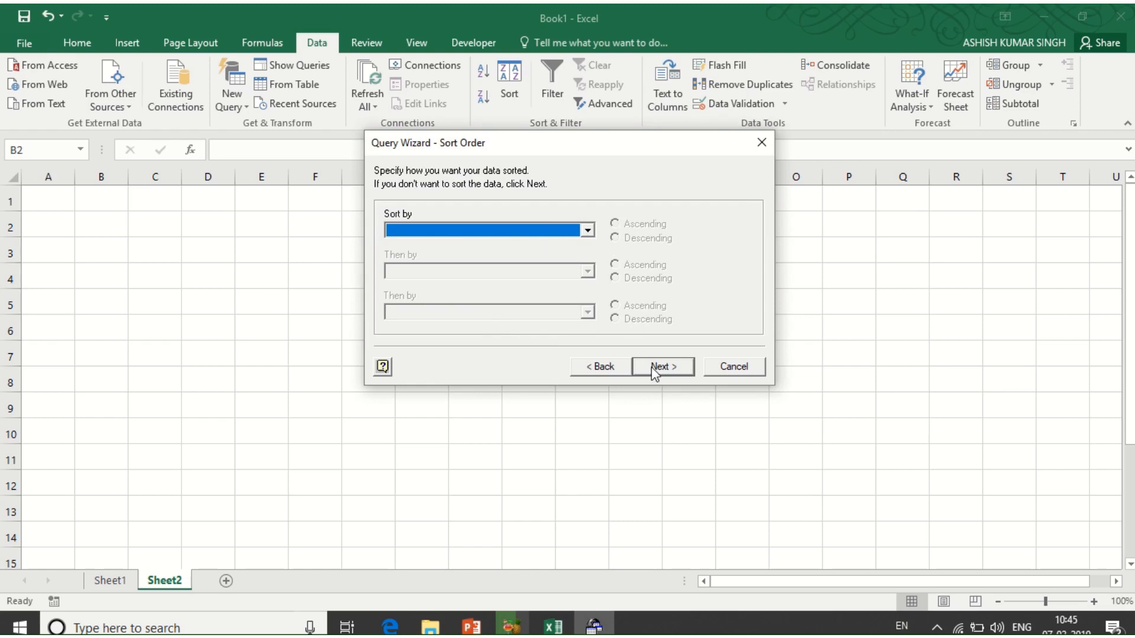
{"action": "left_click", "coordinate": [587, 230]}
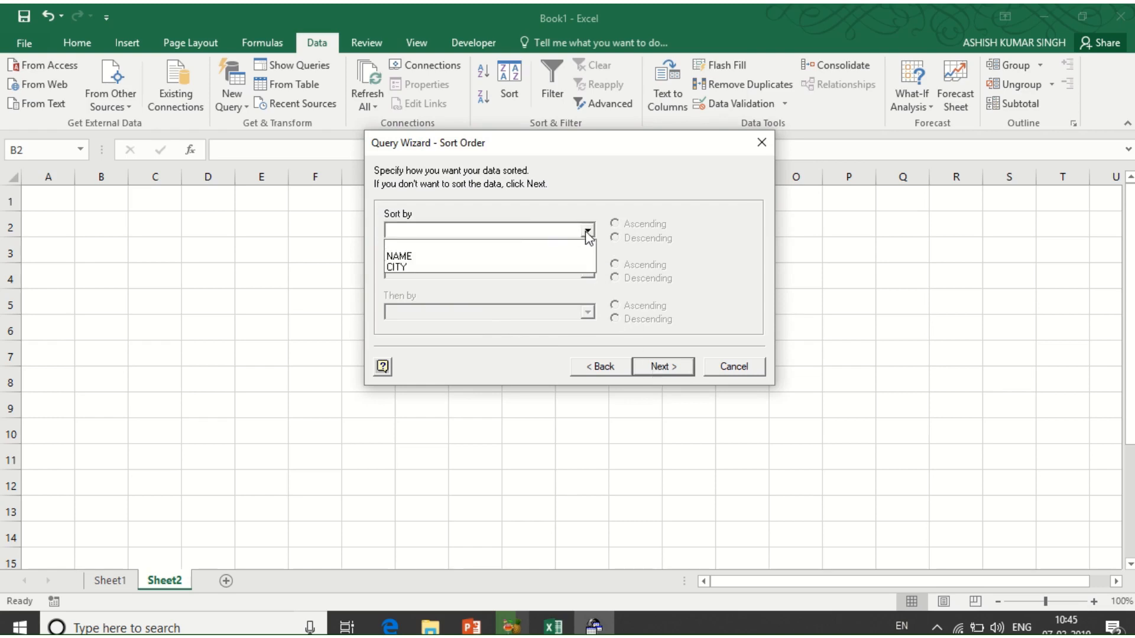
{"action": "left_click", "coordinate": [429, 254]}
{"action": "left_click", "coordinate": [654, 366]}
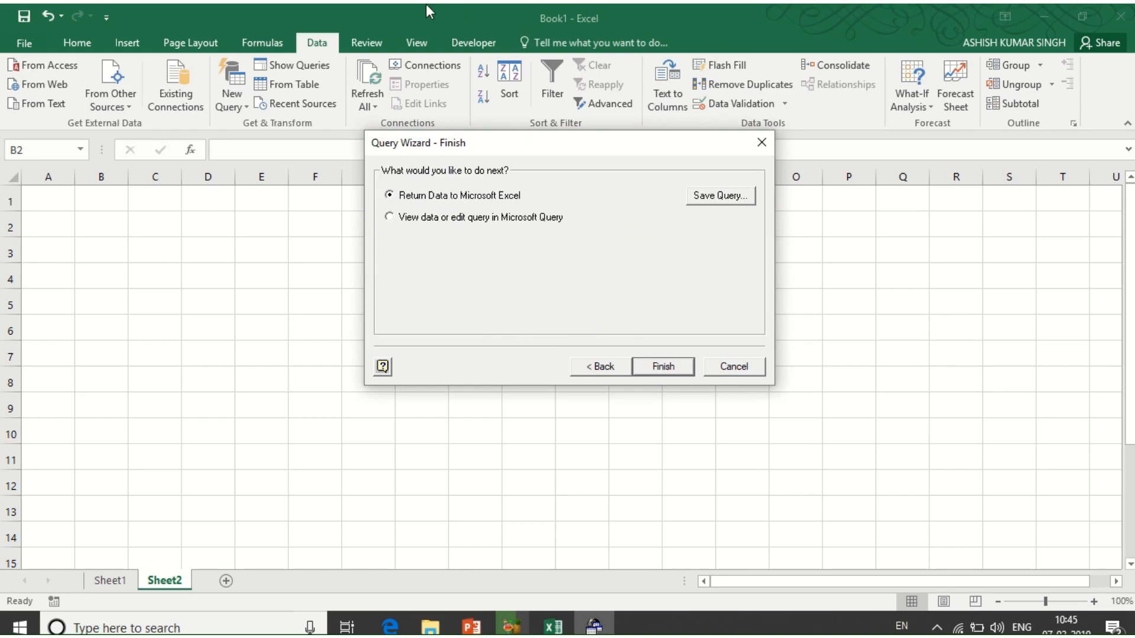
Finish the query by returning the data to Excel as a table at cell B2 of the existing worksheet.
{"action": "mouse_move", "coordinate": [440, 27]}
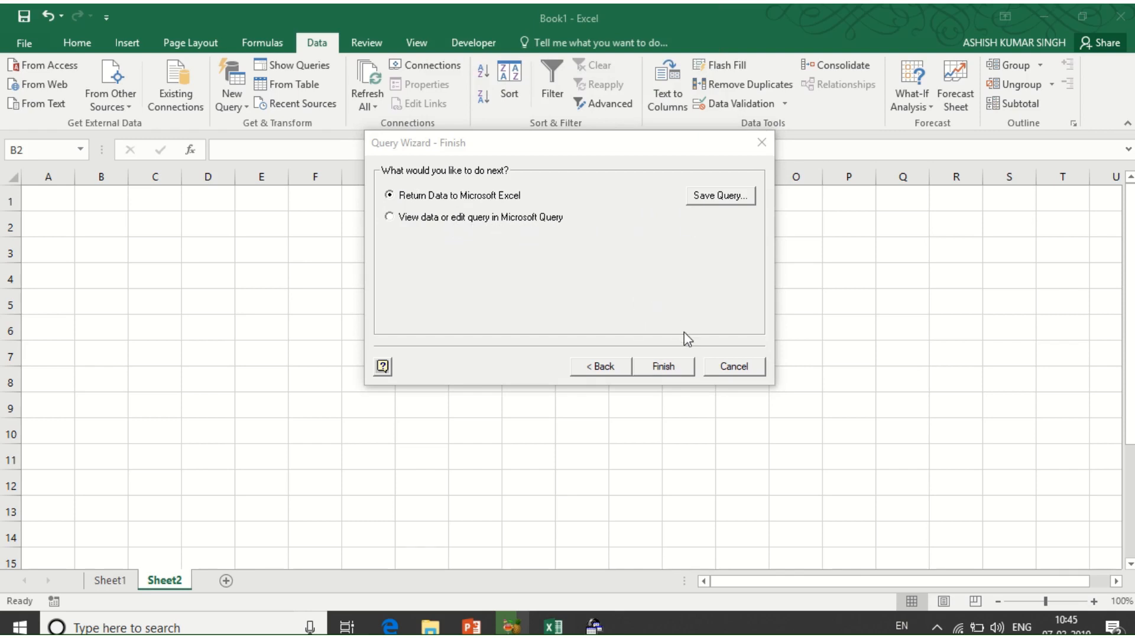
{"action": "left_click", "coordinate": [662, 366]}
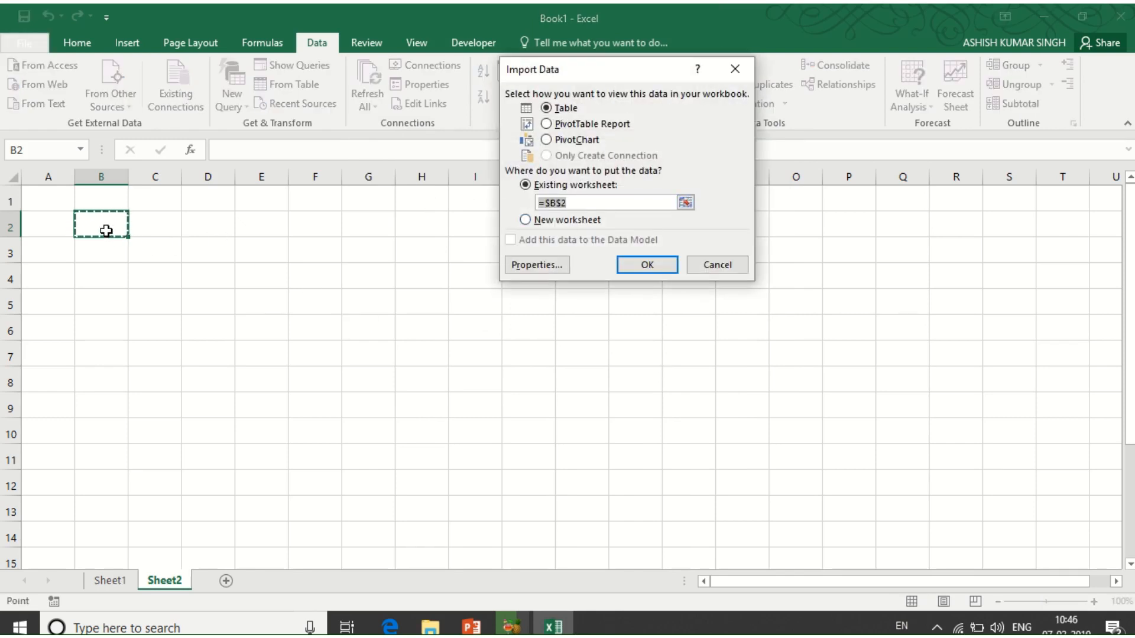
{"action": "left_click", "coordinate": [652, 265]}
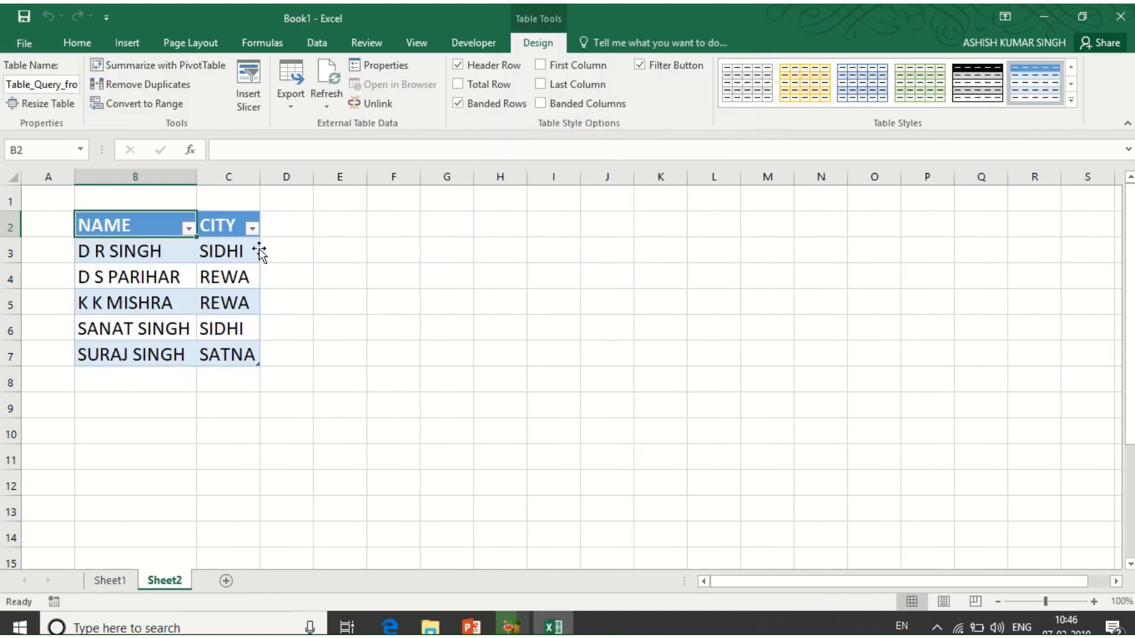
{"action": "left_click", "coordinate": [339, 230]}
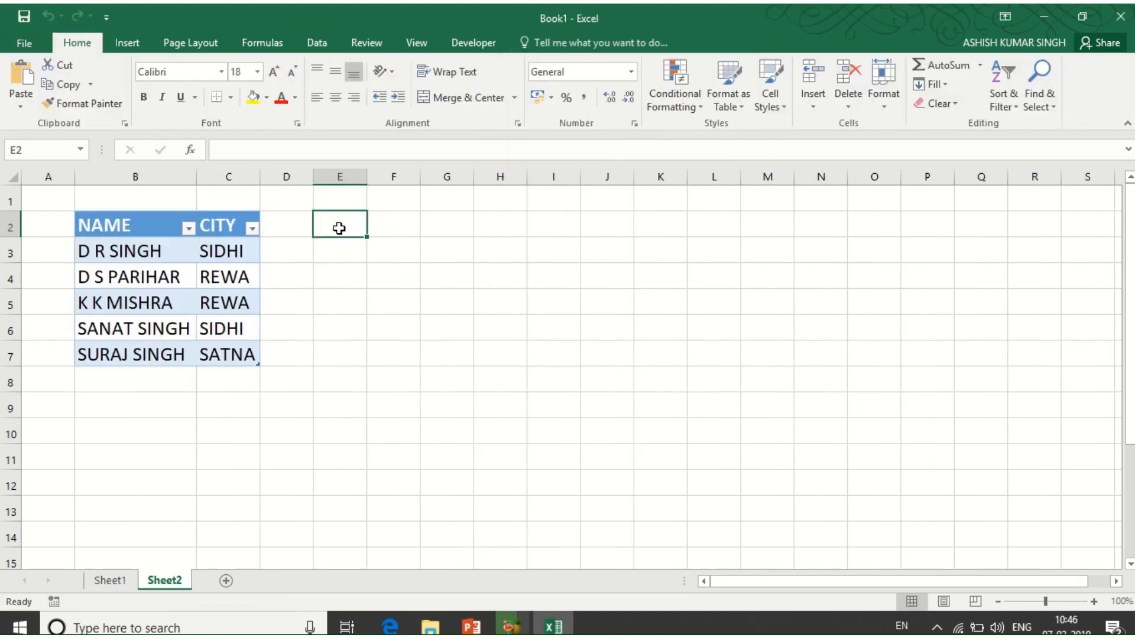
{"action": "left_click", "coordinate": [316, 42]}
{"action": "left_click", "coordinate": [116, 106]}
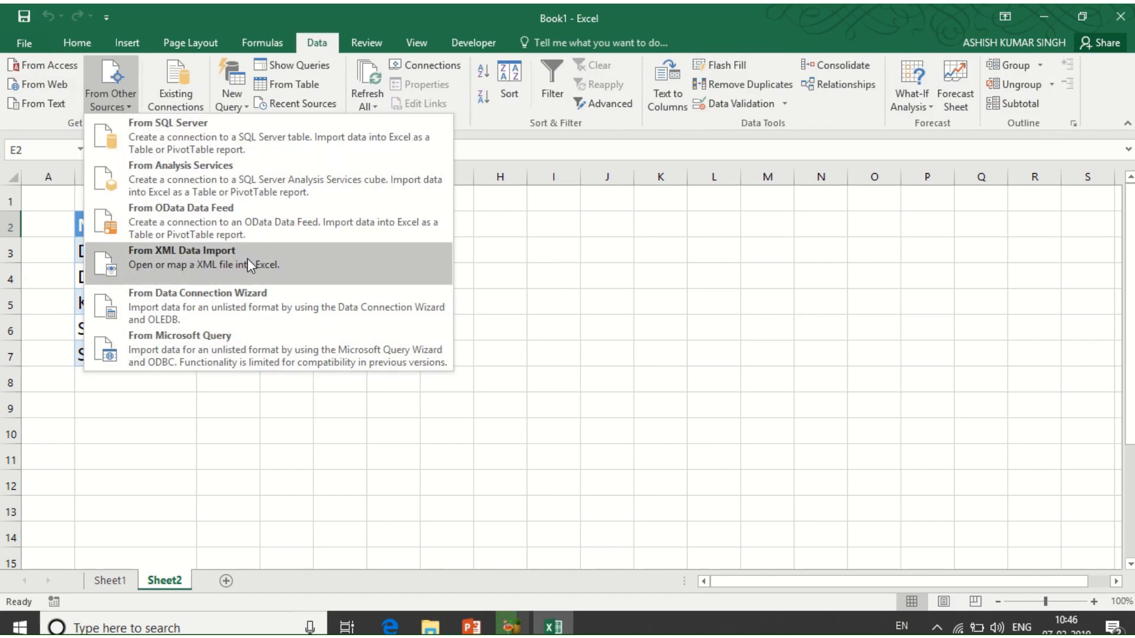
{"action": "left_click", "coordinate": [494, 253]}
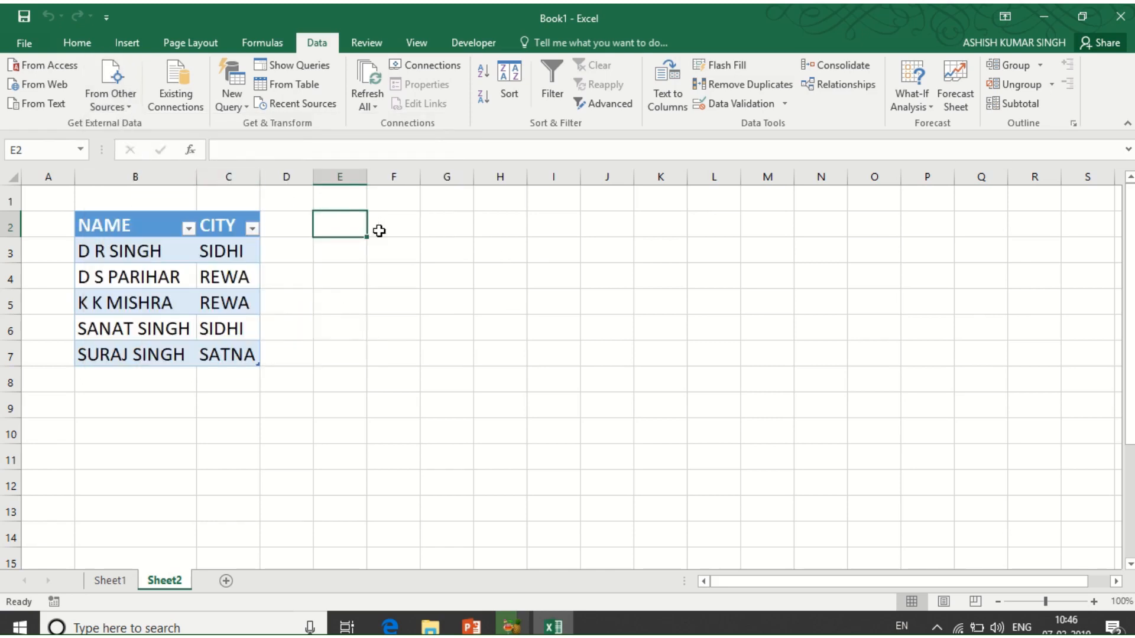
From cell F2, browse the existing connections for more sources and open the workbook ICT2 in the Documents folder.
{"action": "left_click", "coordinate": [398, 221]}
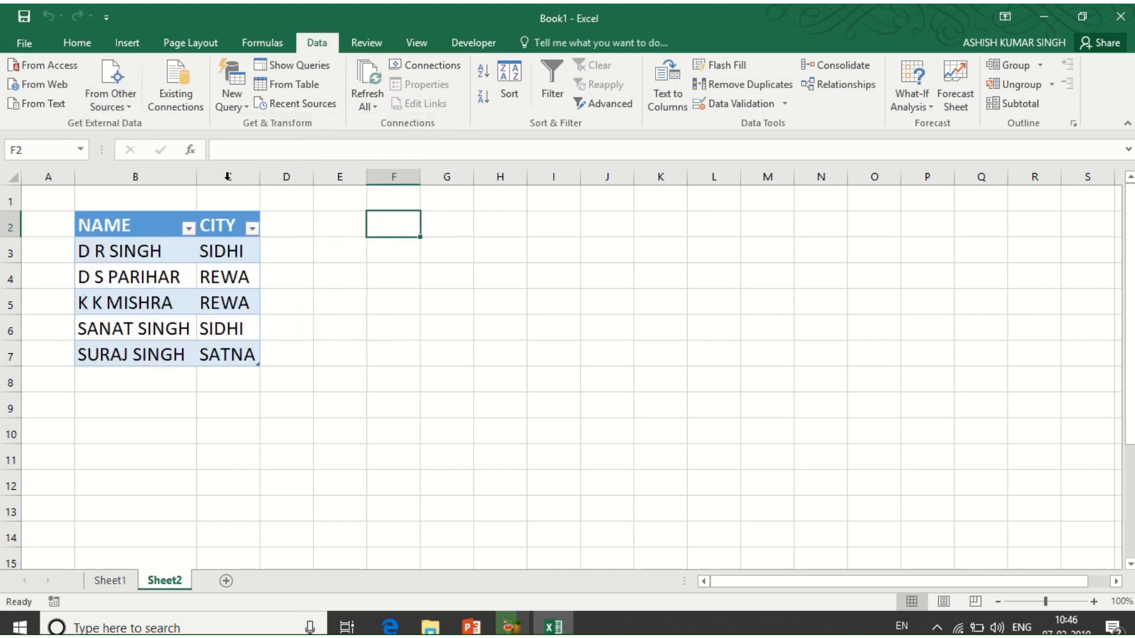
{"action": "left_click", "coordinate": [178, 97]}
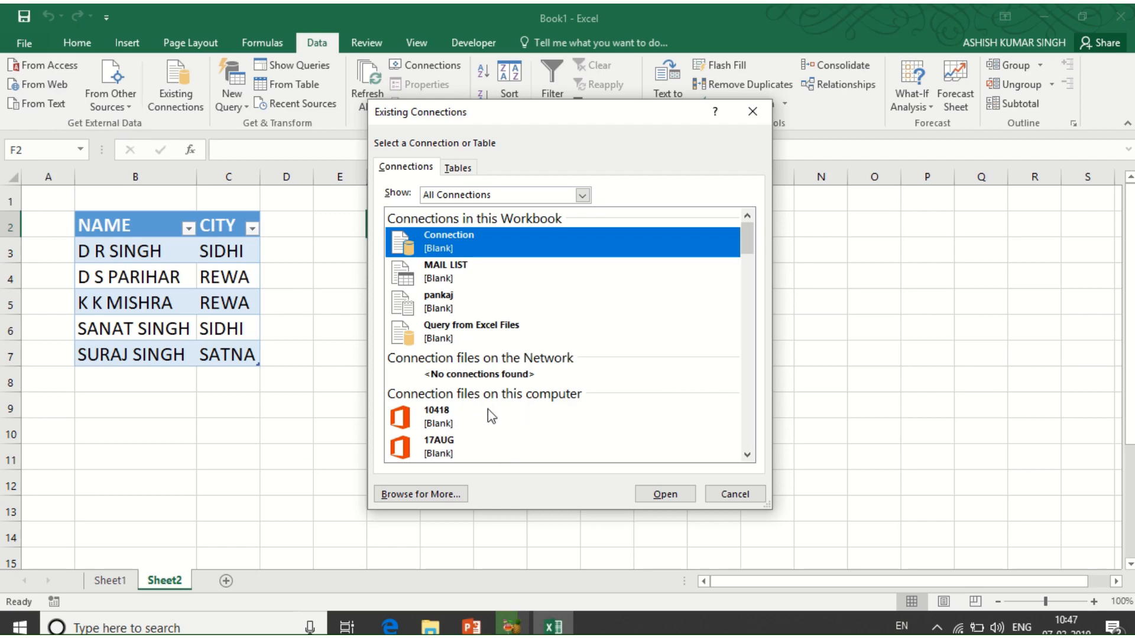
{"action": "scroll", "coordinate": [480, 413], "scroll_direction": "down", "scroll_amount": 2}
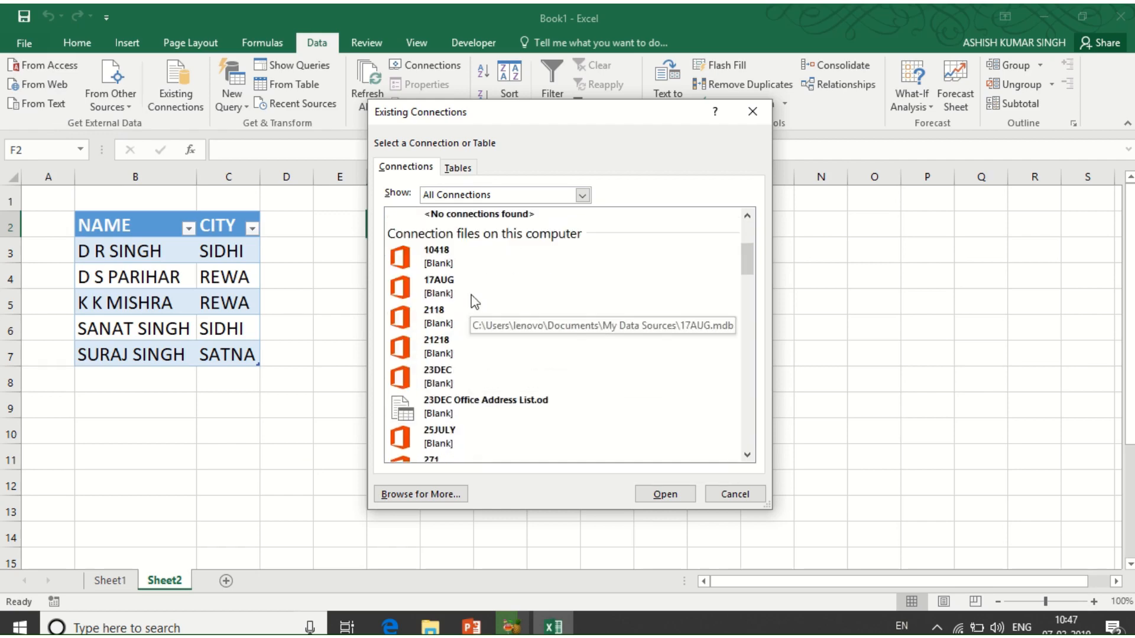
{"action": "left_click", "coordinate": [412, 494]}
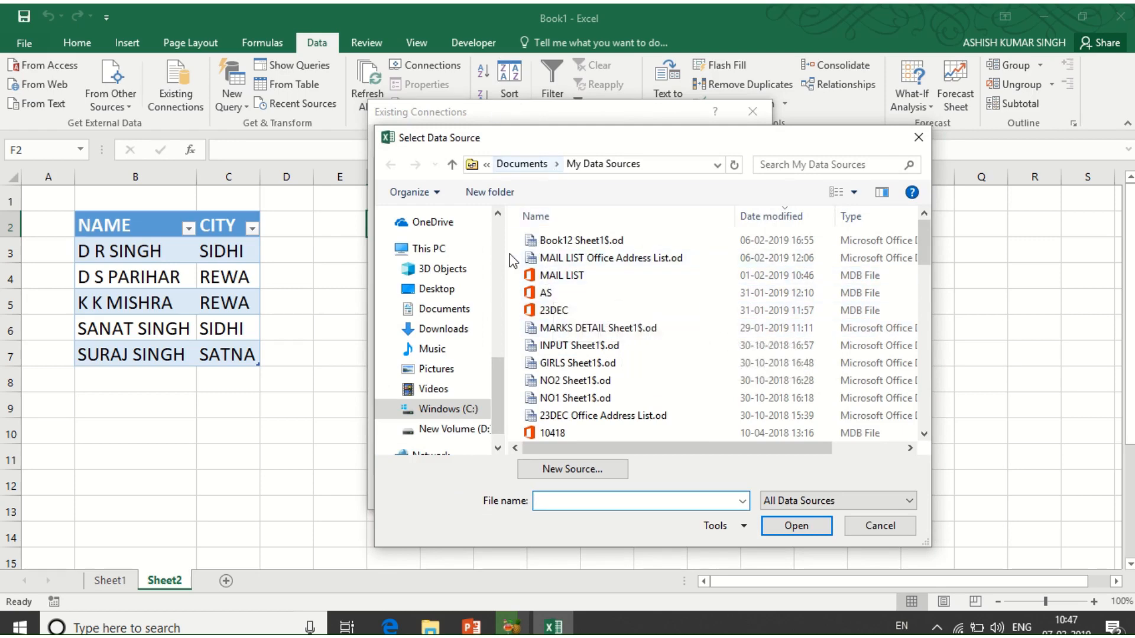
{"action": "left_click", "coordinate": [520, 165]}
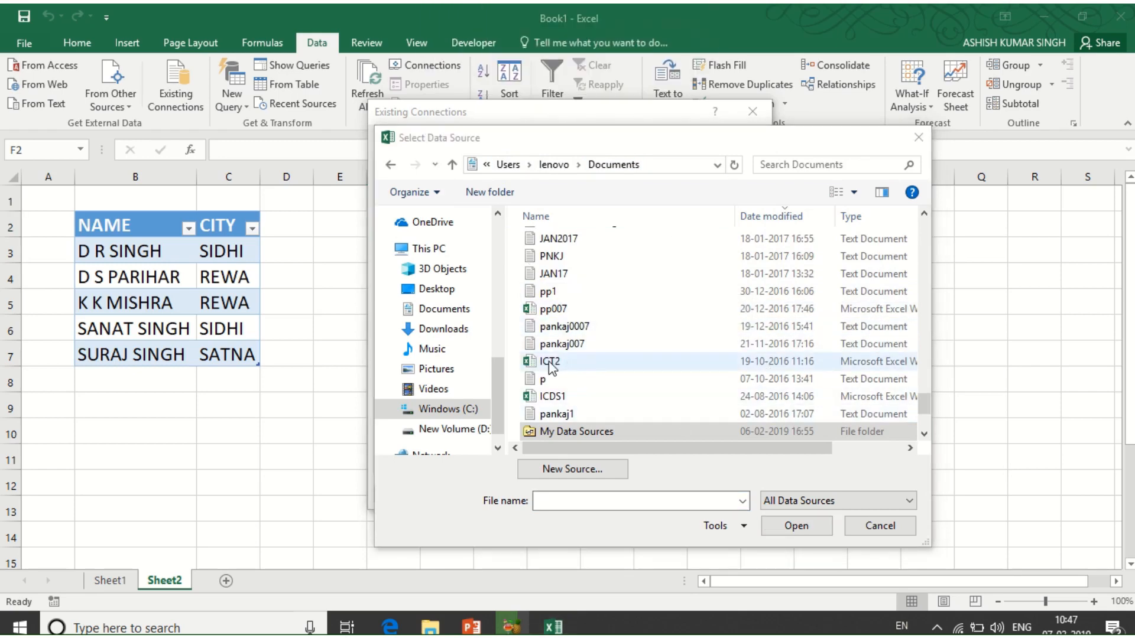
{"action": "left_click", "coordinate": [588, 364]}
{"action": "left_click", "coordinate": [796, 528]}
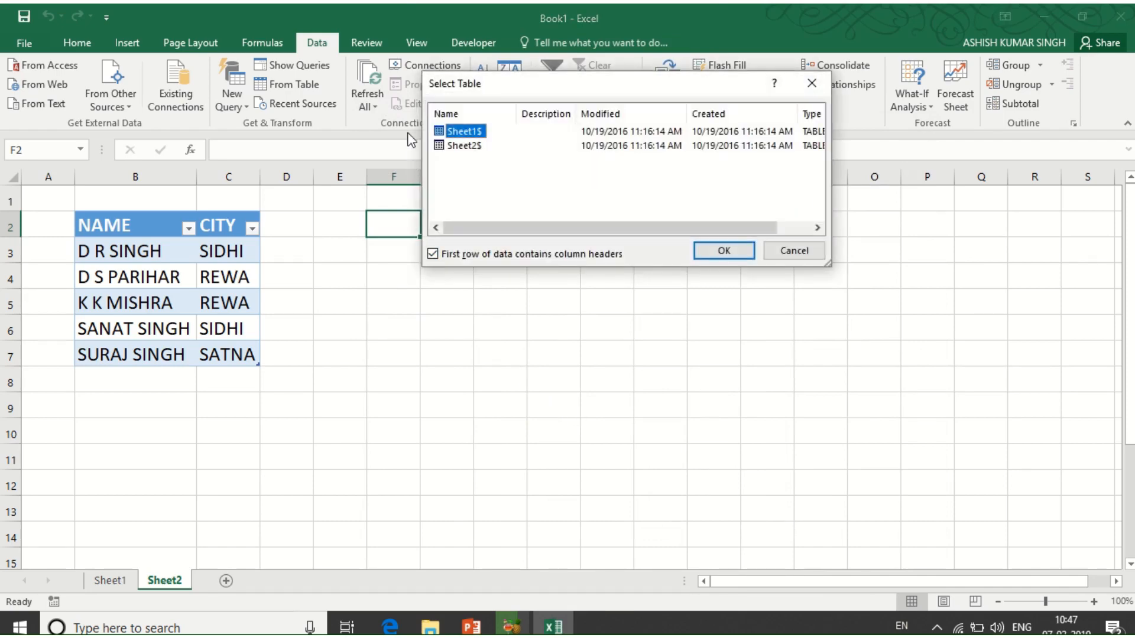
Import Sheet1$ of the ICT2 workbook as a table at cell F2, treating the first row as column headers.
{"action": "left_click", "coordinate": [469, 147]}
{"action": "left_click", "coordinate": [467, 134]}
{"action": "left_click", "coordinate": [475, 152]}
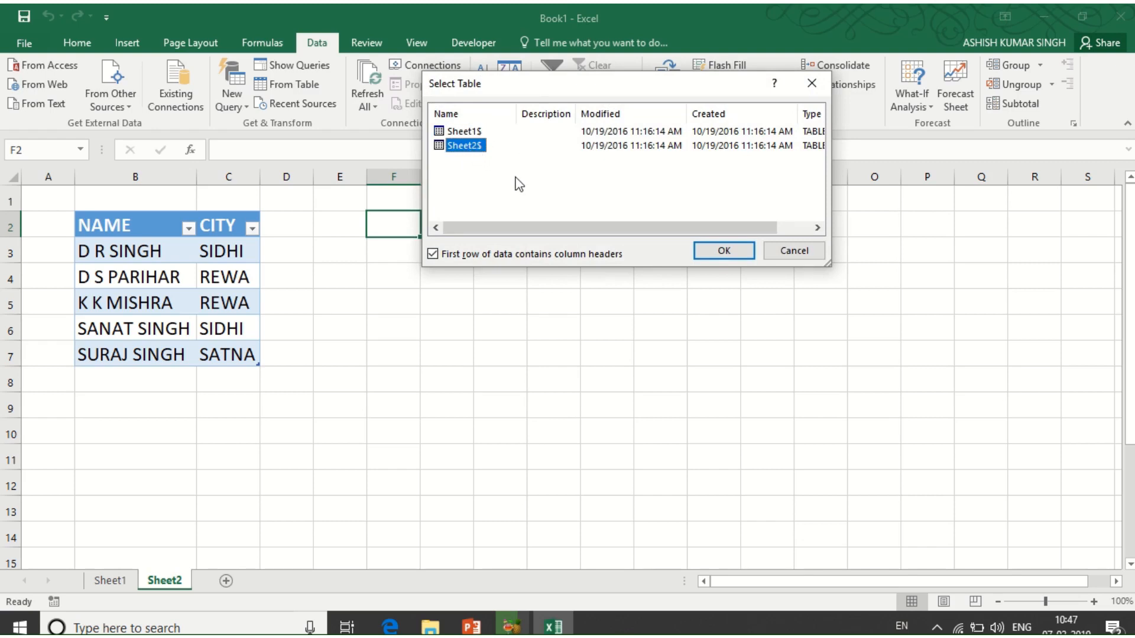
{"action": "left_click", "coordinate": [466, 134]}
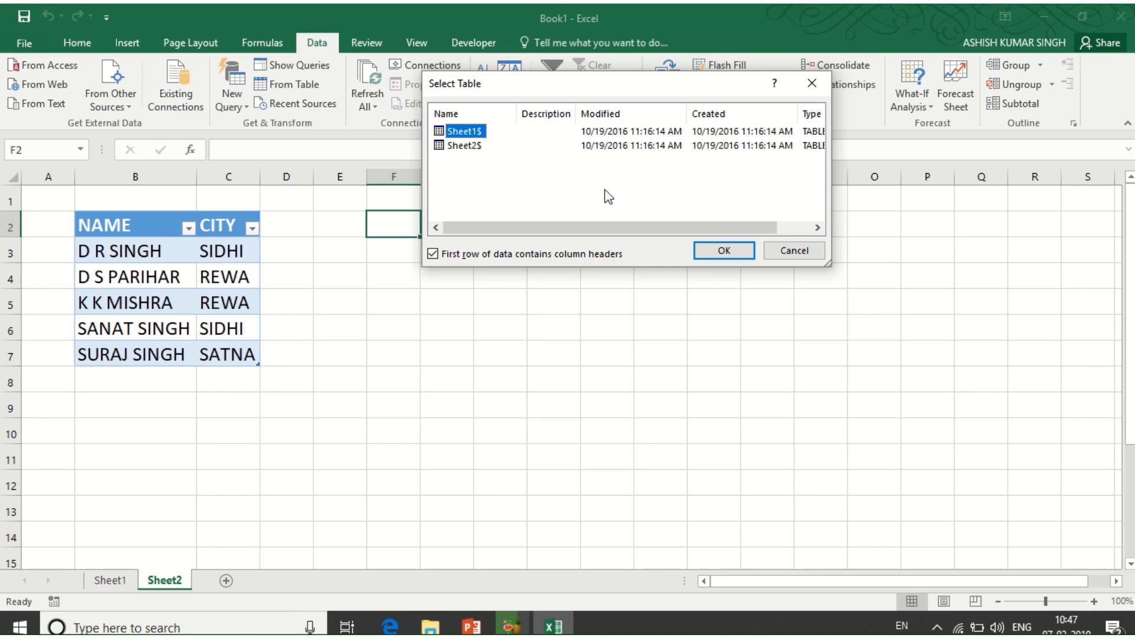
{"action": "left_click", "coordinate": [721, 250]}
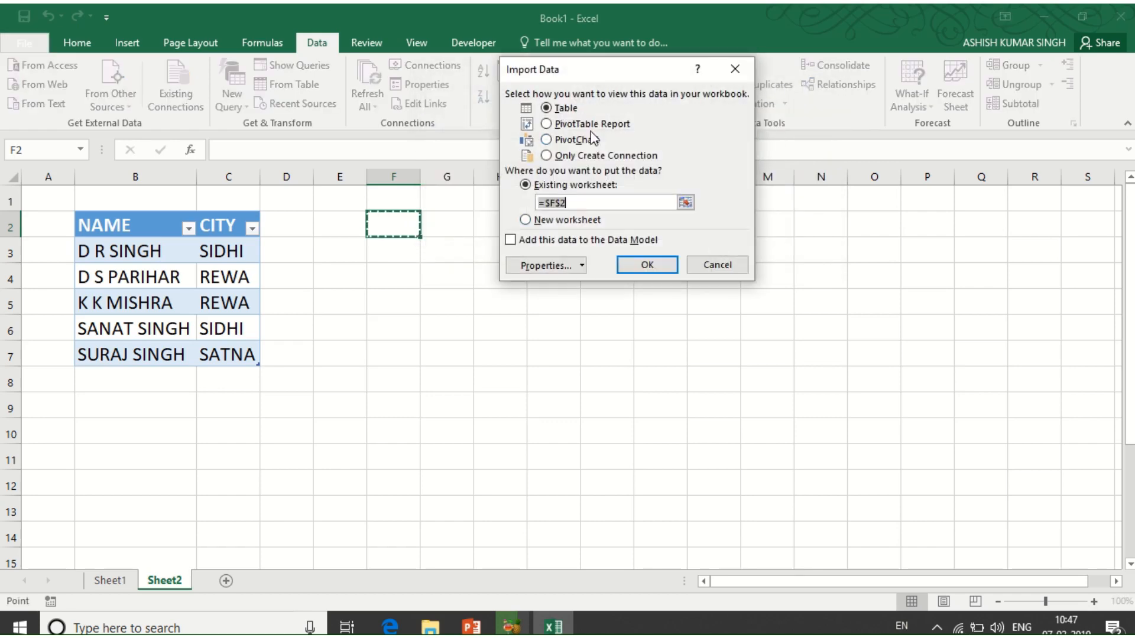
{"action": "left_click", "coordinate": [654, 263]}
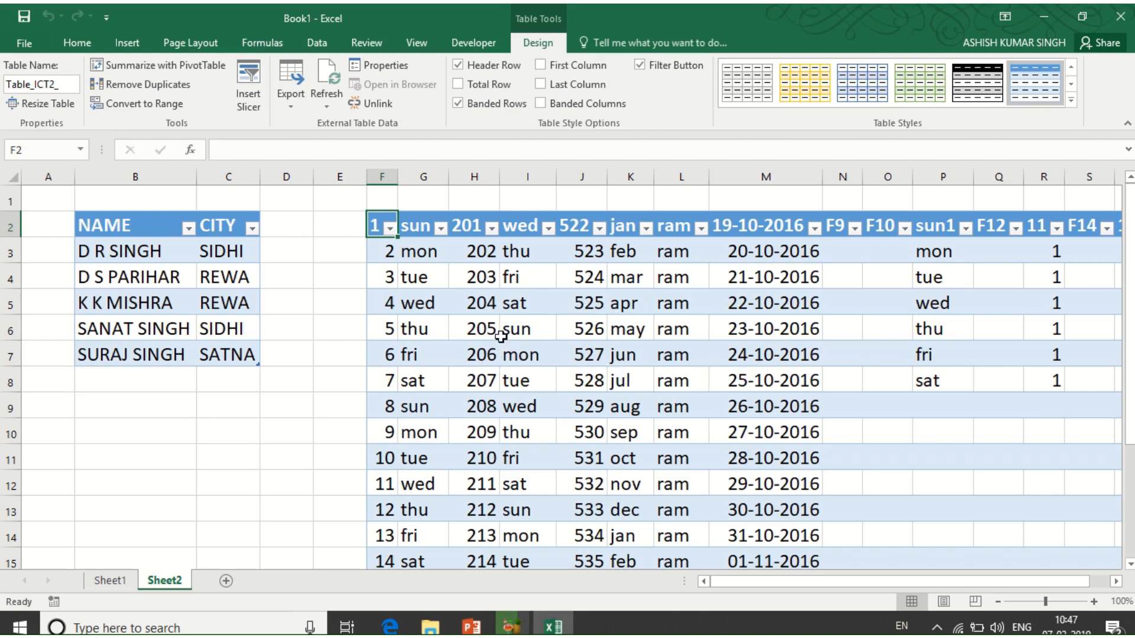
{"action": "left_click", "coordinate": [415, 228]}
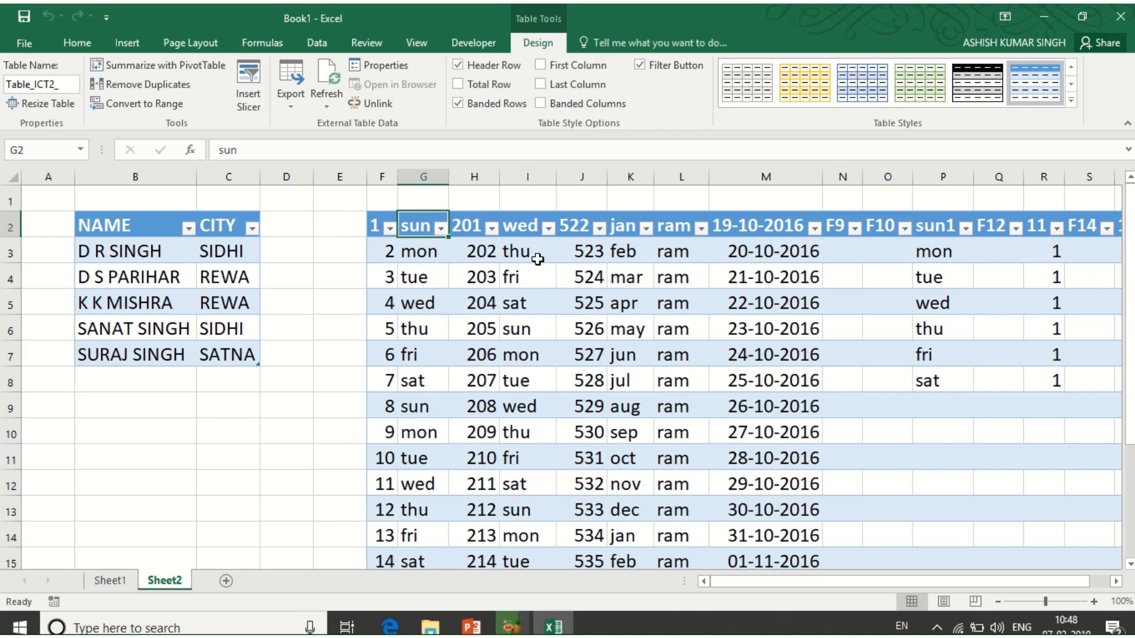
{"action": "mouse_move", "coordinate": [474, 5]}
{"action": "left_click", "coordinate": [454, 38]}
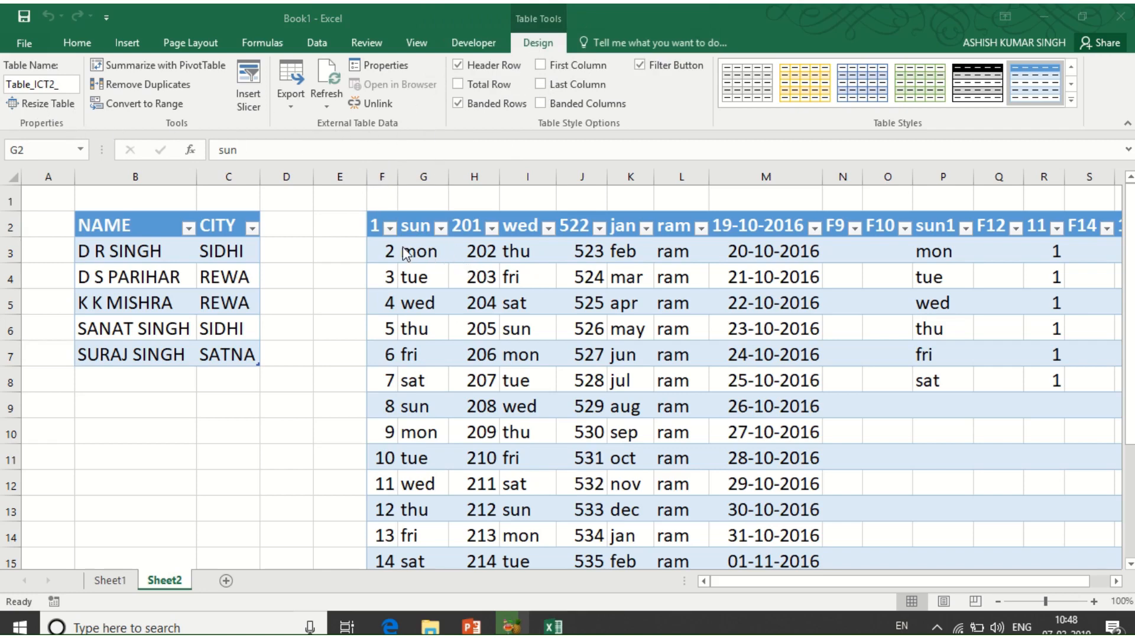
{"action": "left_click", "coordinate": [473, 267]}
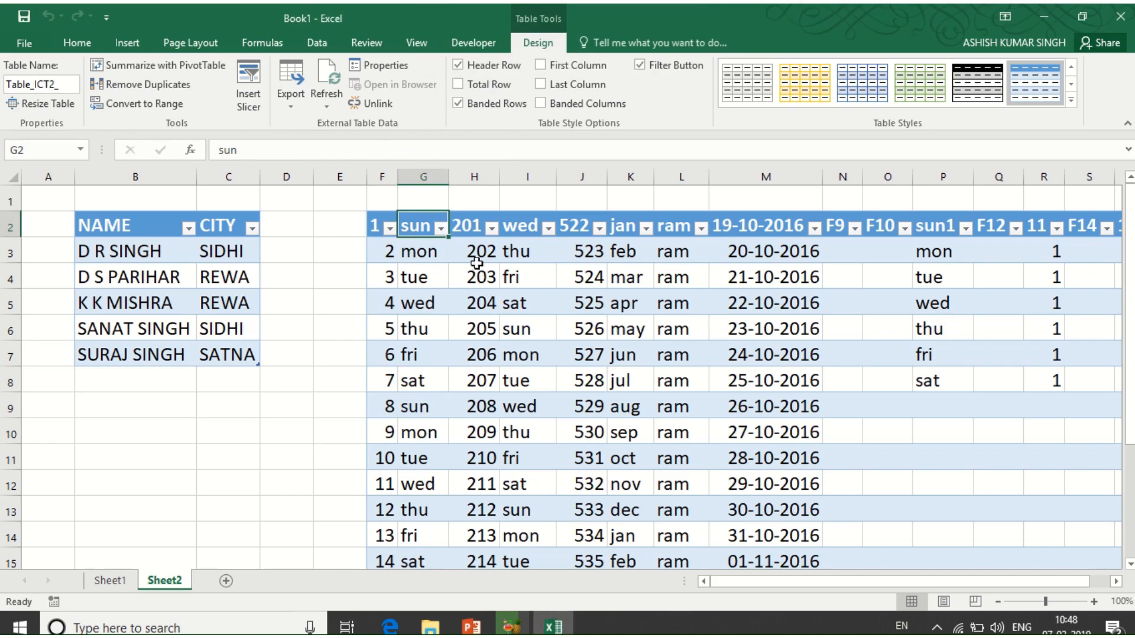
{"action": "left_click", "coordinate": [331, 252]}
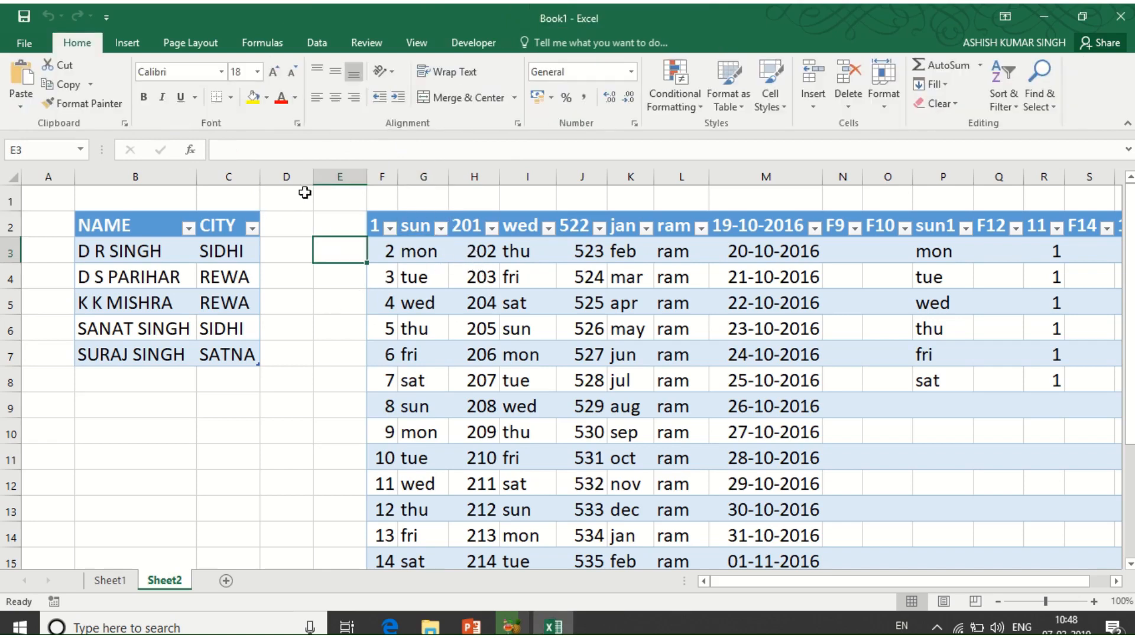
{"action": "left_click", "coordinate": [317, 42]}
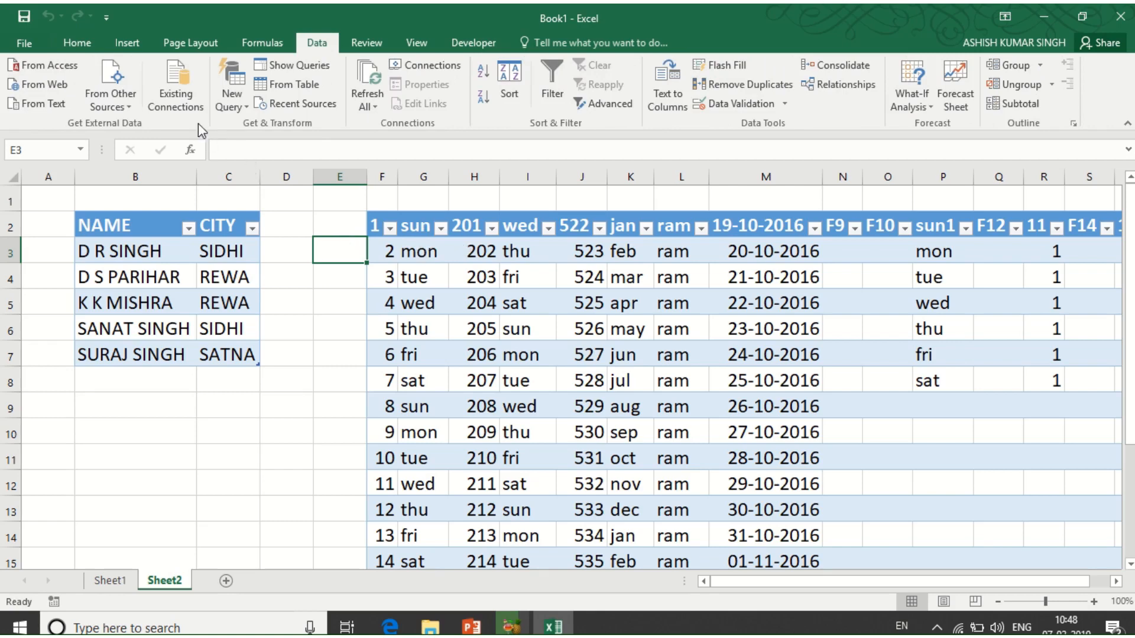
{"action": "left_click", "coordinate": [176, 94]}
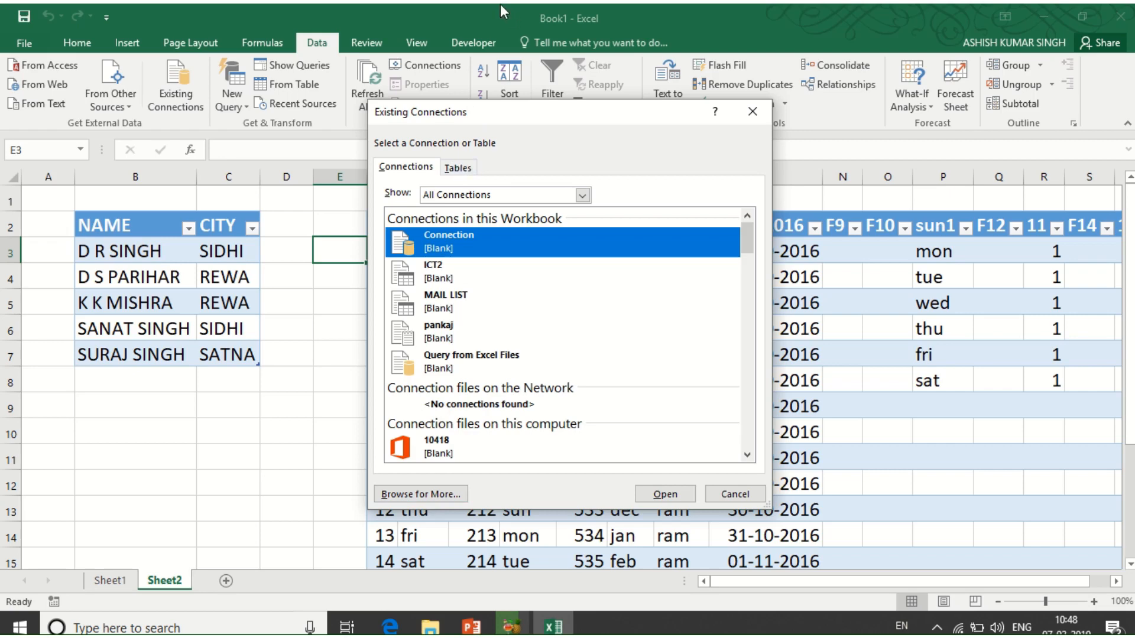
{"action": "mouse_move", "coordinate": [500, 5]}
{"action": "left_click", "coordinate": [453, 32]}
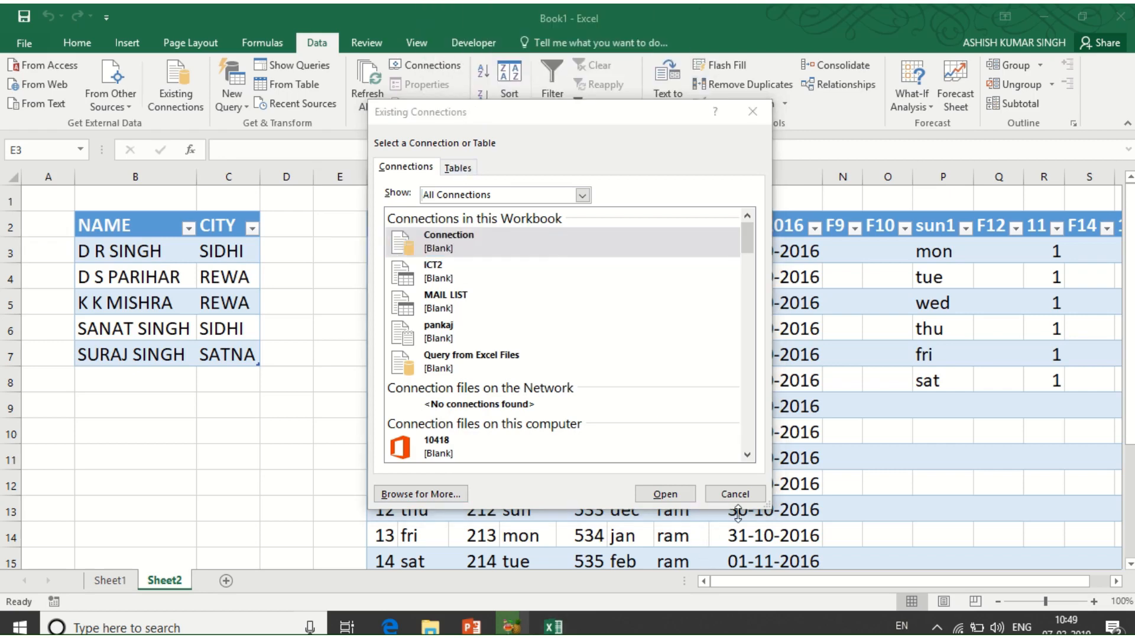
{"action": "left_click", "coordinate": [735, 495]}
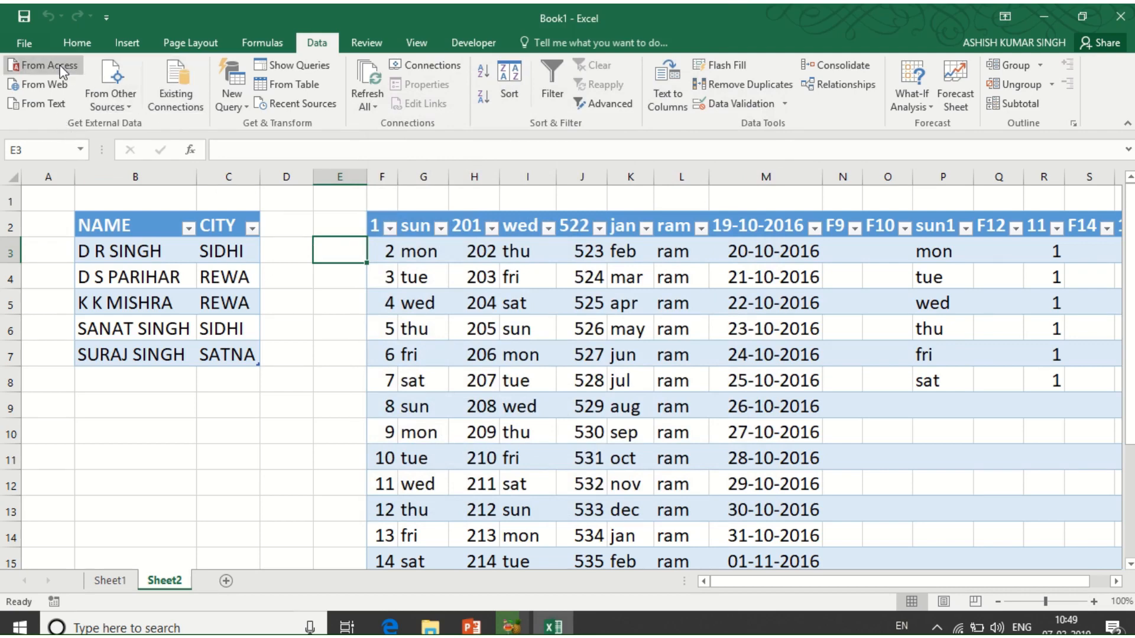
Review the web and text imports on Sheet1, and look over the other external data sources from Sheet2.
{"action": "left_click", "coordinate": [110, 580]}
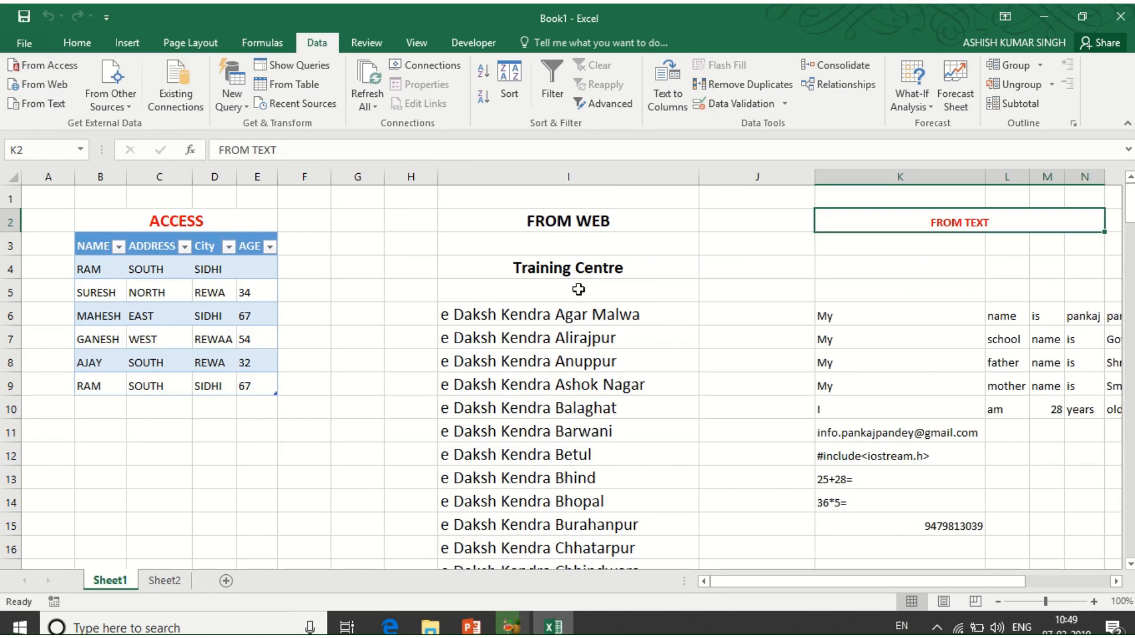
{"action": "left_click_drag", "start_coordinate": [566, 217], "coordinate": [590, 545]}
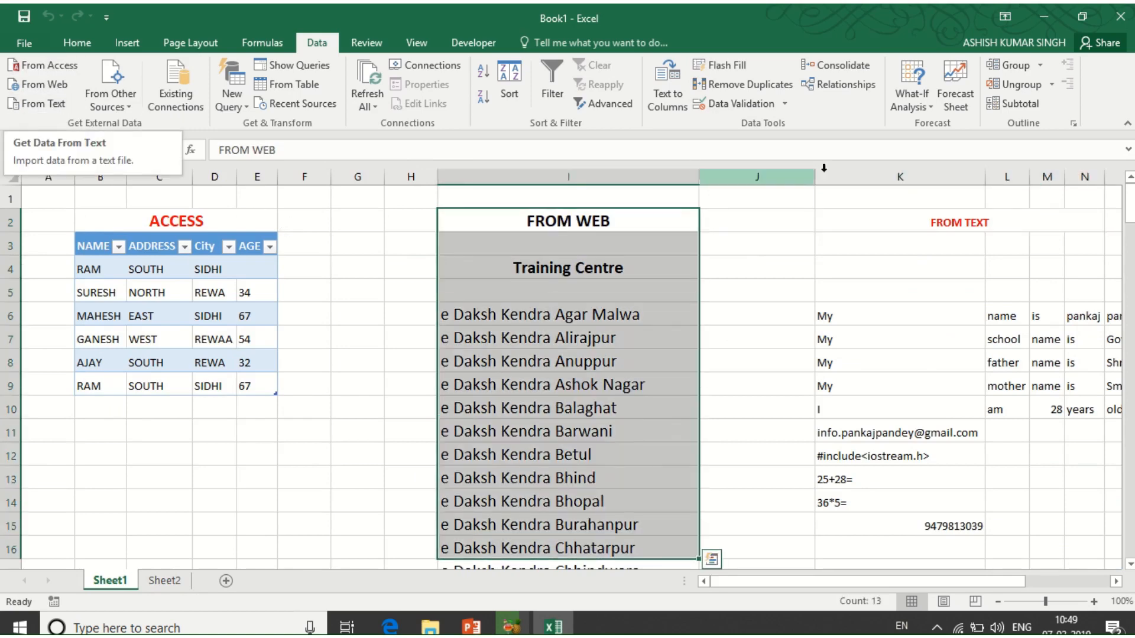
{"action": "left_click_drag", "start_coordinate": [877, 221], "coordinate": [858, 465]}
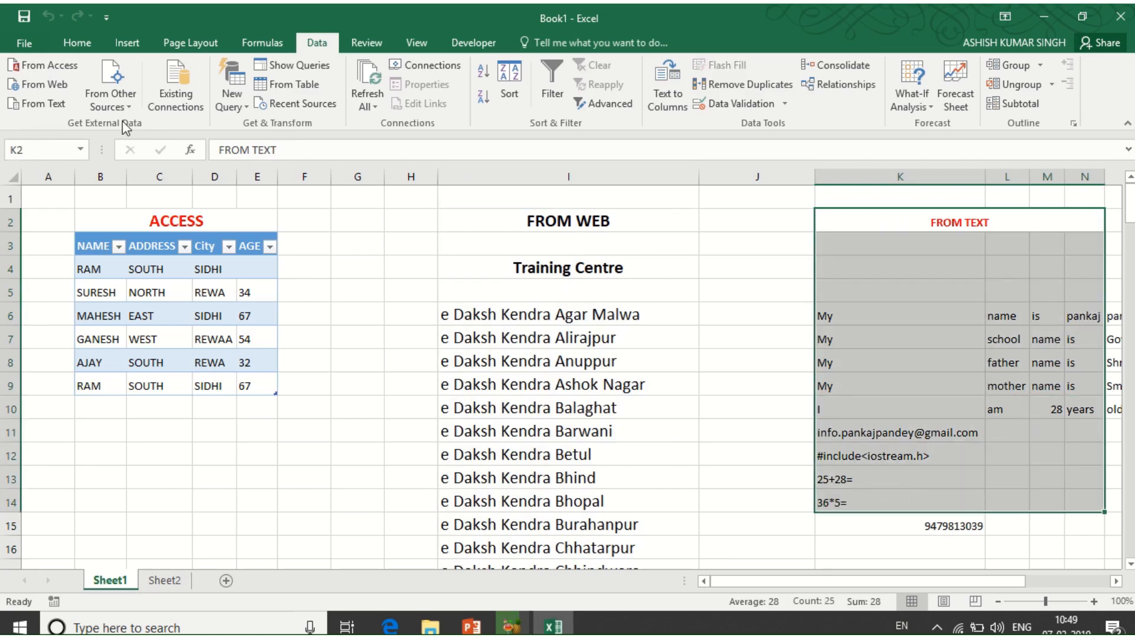
{"action": "left_click", "coordinate": [165, 581]}
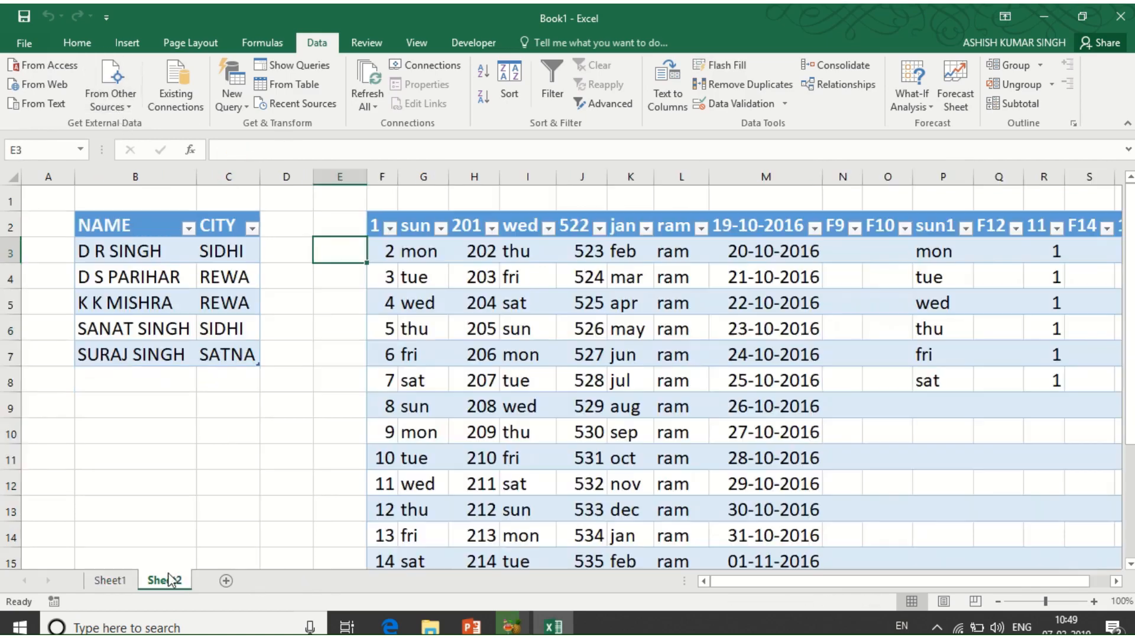
{"action": "left_click", "coordinate": [123, 108]}
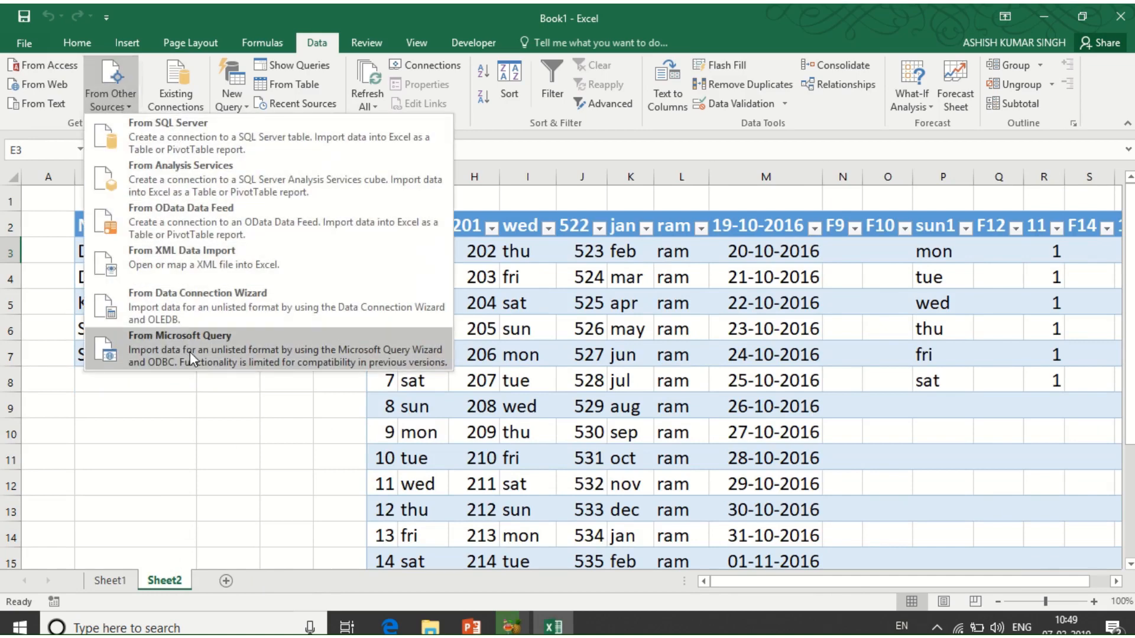
{"action": "left_click", "coordinate": [189, 424]}
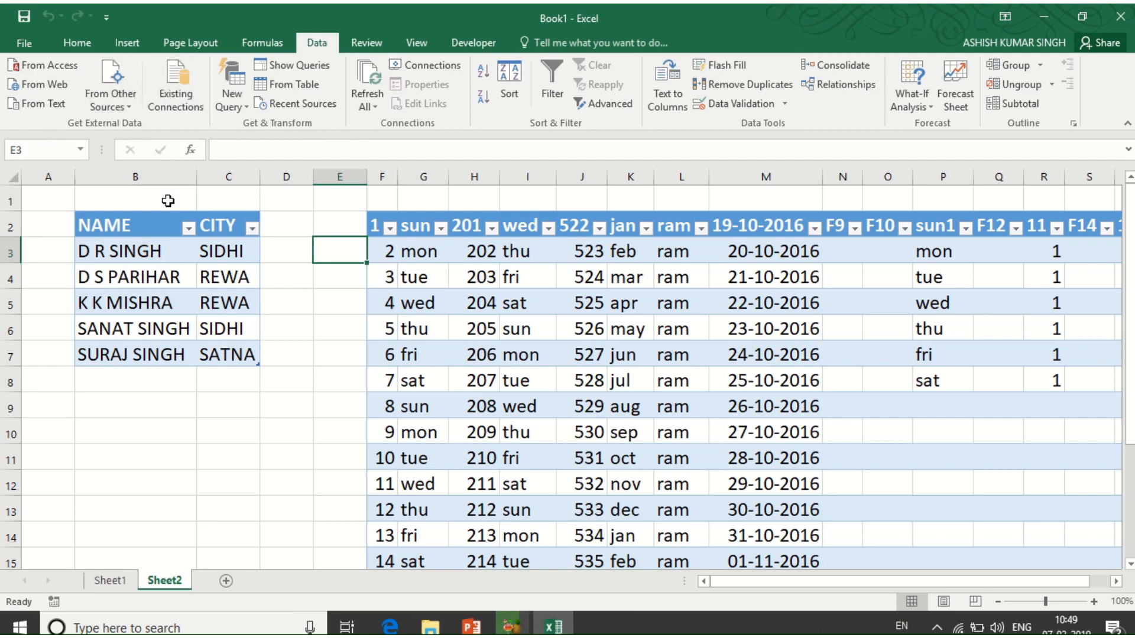
{"action": "mouse_move", "coordinate": [273, 11]}
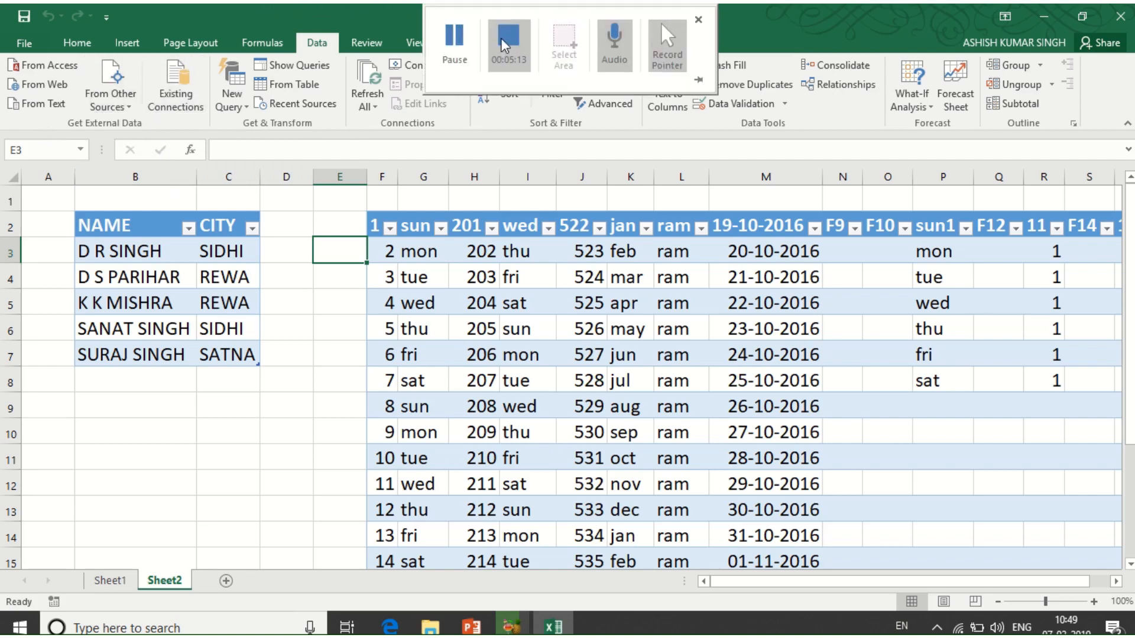